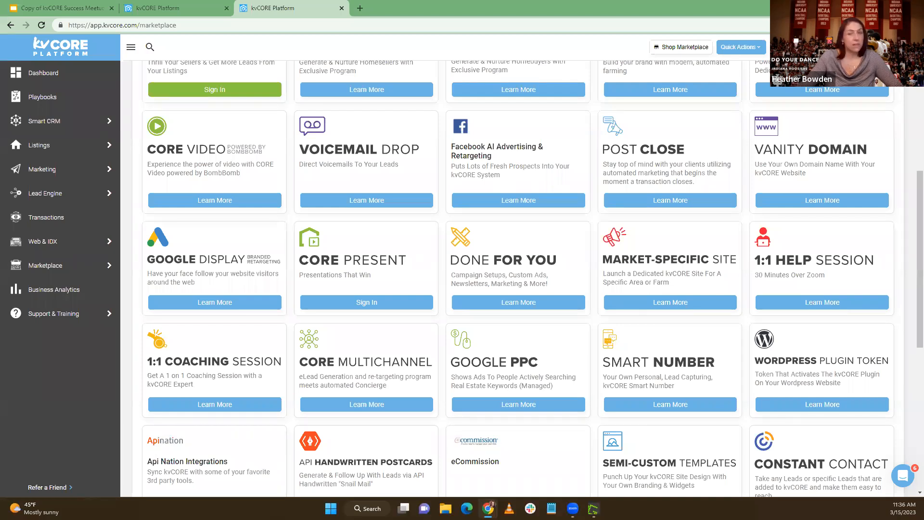
Switch to the "Video Example | Welcome!" email in Gmail and view its embedded video and link buttons
{"action": "left_click_drag", "start_coordinate": [464, 3], "coordinate": [397, 7]}
{"action": "scroll", "coordinate": [250, 314], "scroll_direction": "down", "scroll_amount": 1}
{"action": "scroll", "coordinate": [251, 315], "scroll_direction": "down", "scroll_amount": 2}
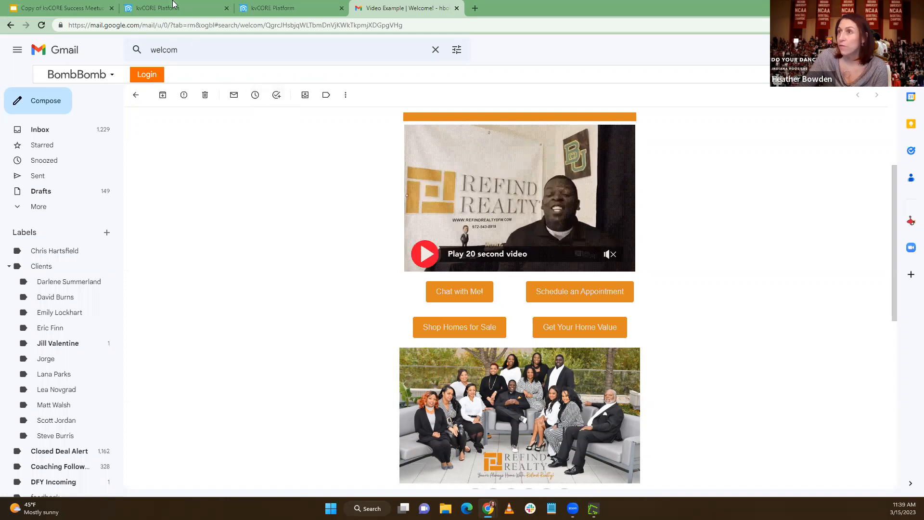
Bring up the BB VIDEO EXAMPLES document in Google Docs and highlight each video heading in turn, from Welcome to Back on Website
{"action": "mouse_move", "coordinate": [179, 9]}
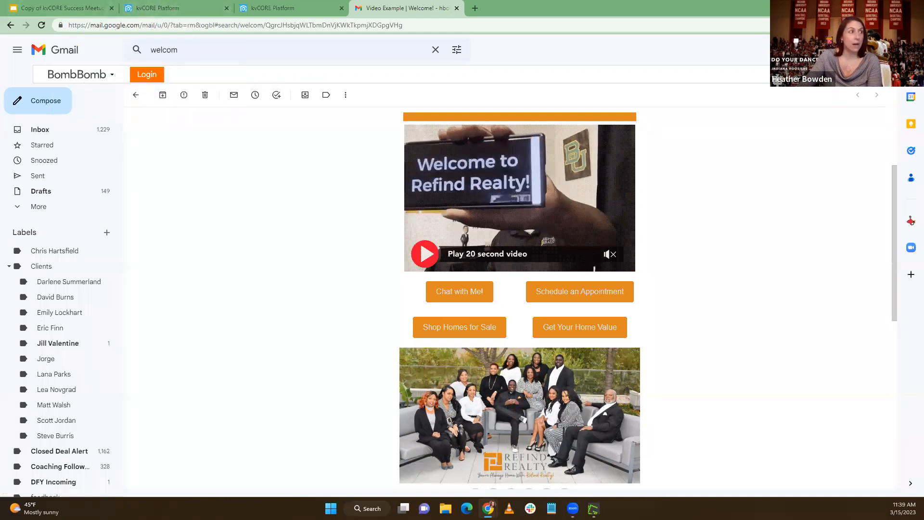
{"action": "left_click_drag", "start_coordinate": [233, 4], "coordinate": [237, 4]}
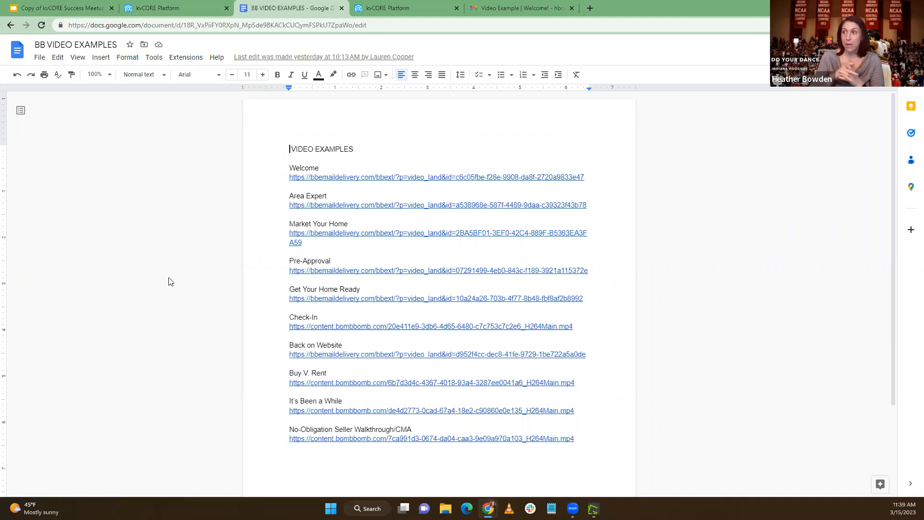
{"action": "left_click_drag", "start_coordinate": [289, 167], "coordinate": [319, 168]}
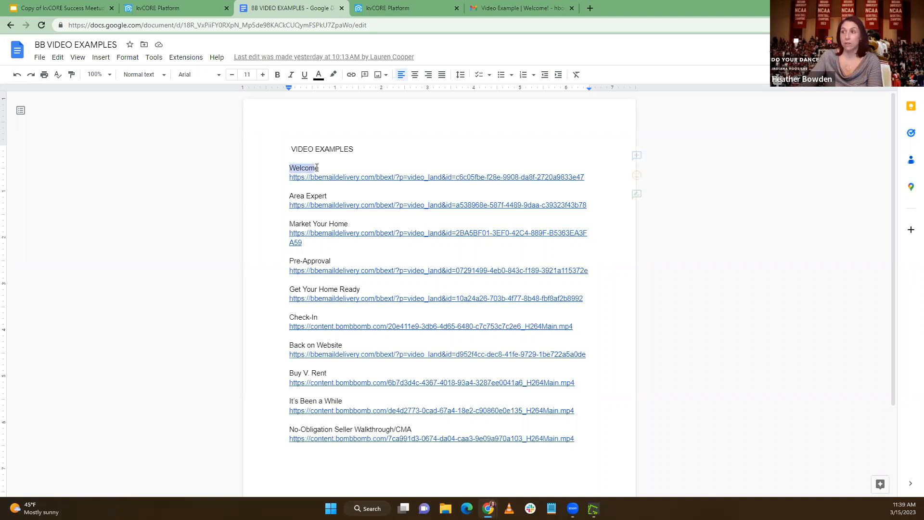
{"action": "left_click_drag", "start_coordinate": [290, 197], "coordinate": [328, 197]}
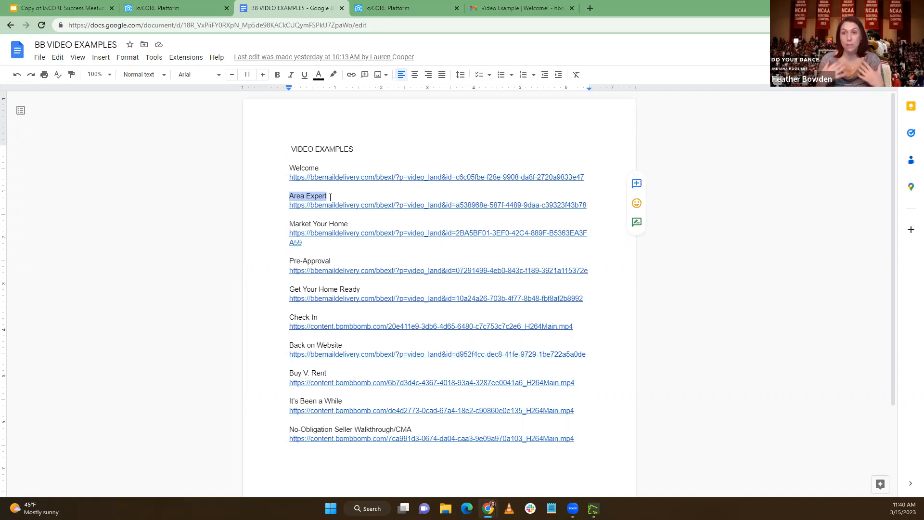
{"action": "left_click", "coordinate": [330, 222]}
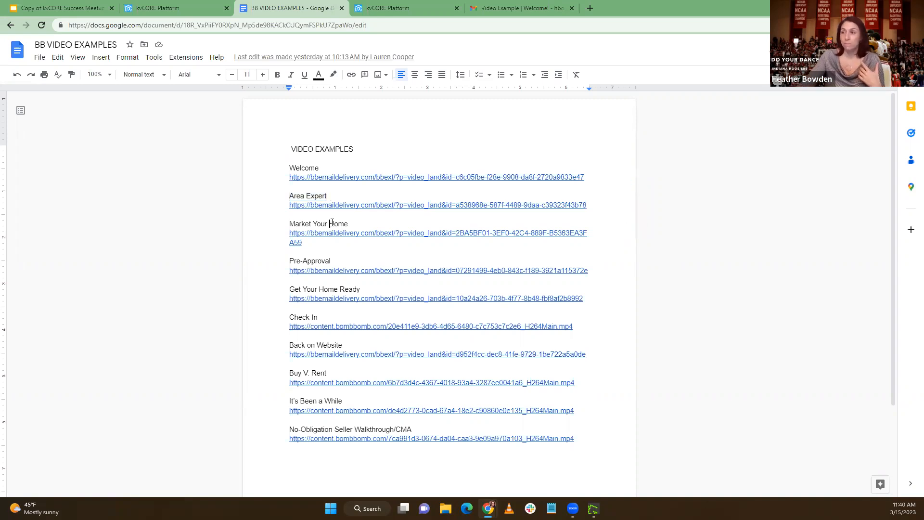
{"action": "left_click_drag", "start_coordinate": [289, 224], "coordinate": [349, 223]}
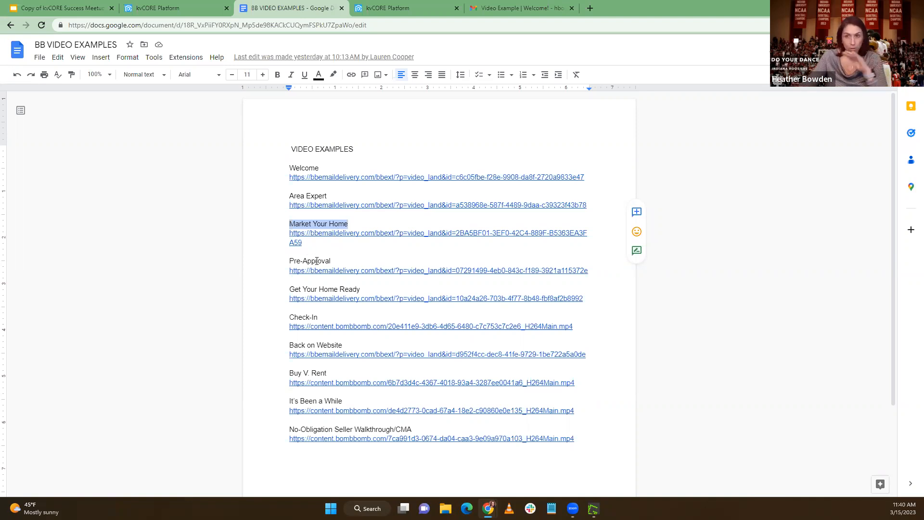
{"action": "left_click_drag", "start_coordinate": [289, 260], "coordinate": [342, 259]}
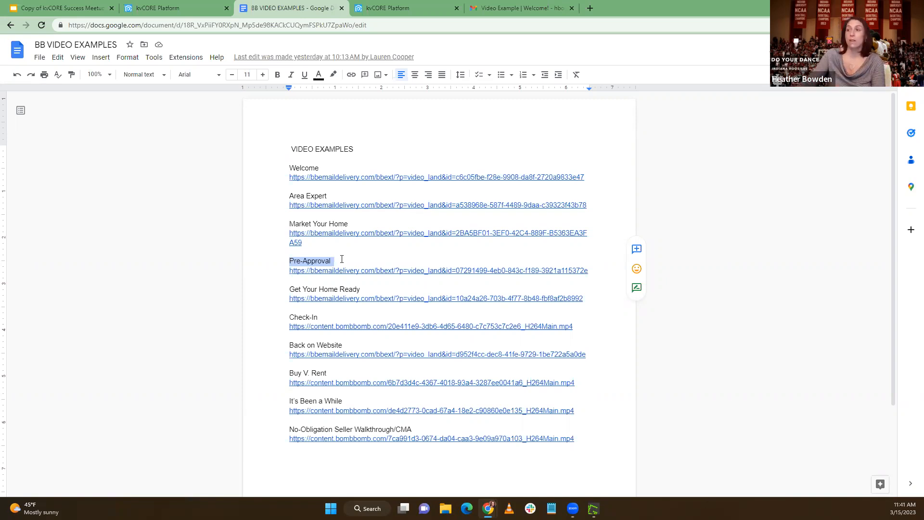
{"action": "left_click_drag", "start_coordinate": [293, 289], "coordinate": [356, 290]}
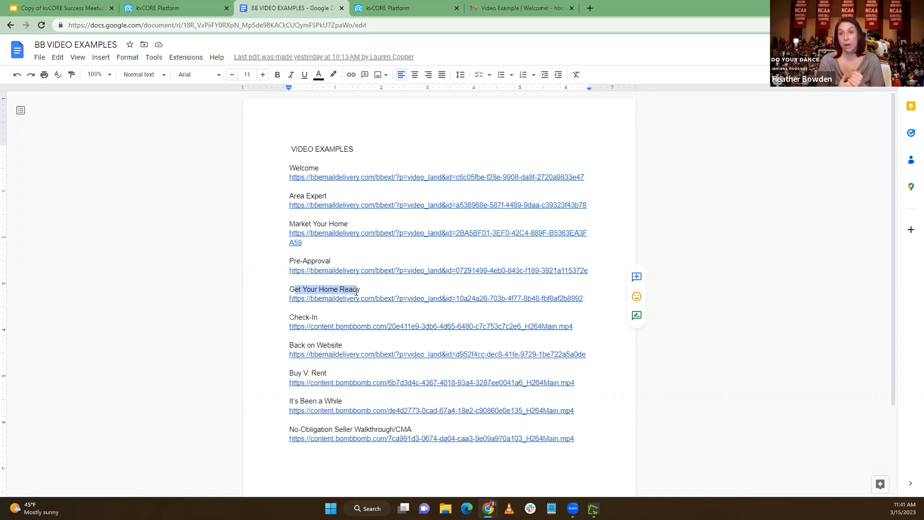
{"action": "left_click_drag", "start_coordinate": [330, 319], "coordinate": [287, 319]}
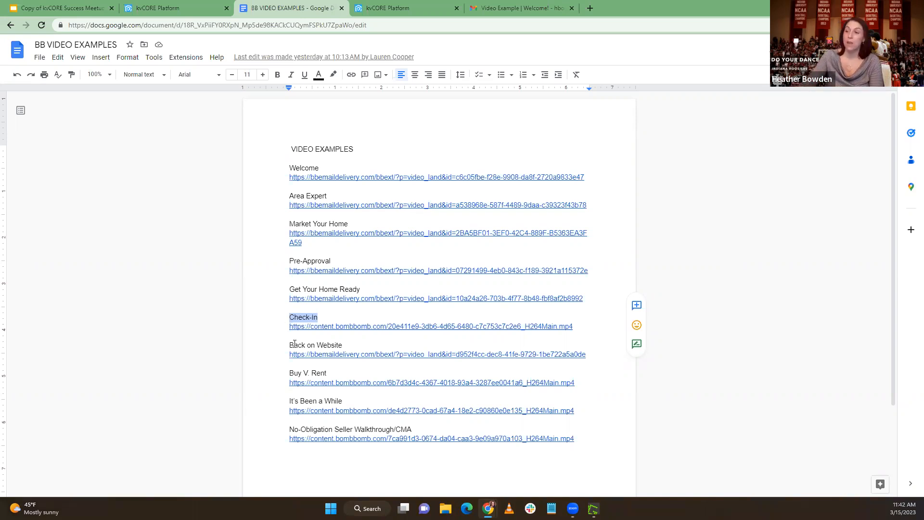
{"action": "left_click_drag", "start_coordinate": [289, 345], "coordinate": [344, 344]}
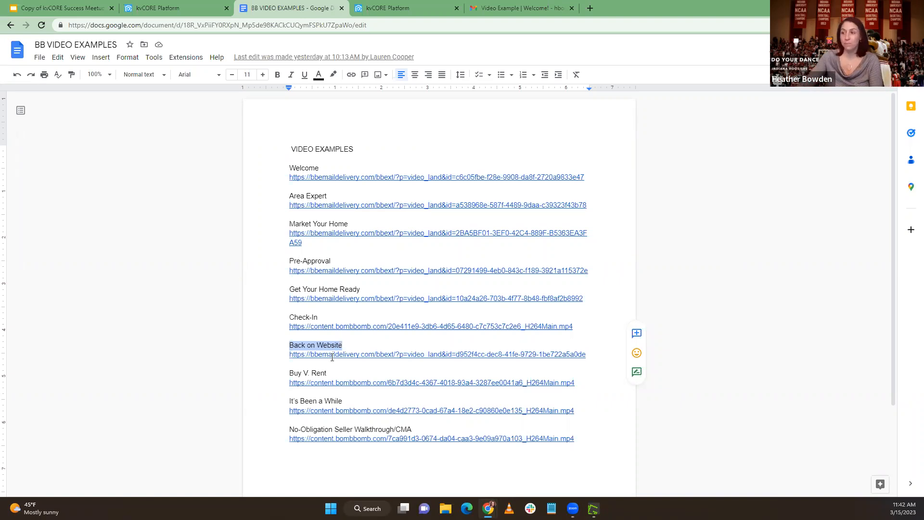
Highlight the remaining video headings, Buy V. Rent through No-Obligation Seller Walkthrough/CMA, revisiting Pre-Approval and Get Your Home Ready
{"action": "left_click_drag", "start_coordinate": [289, 373], "coordinate": [326, 374]}
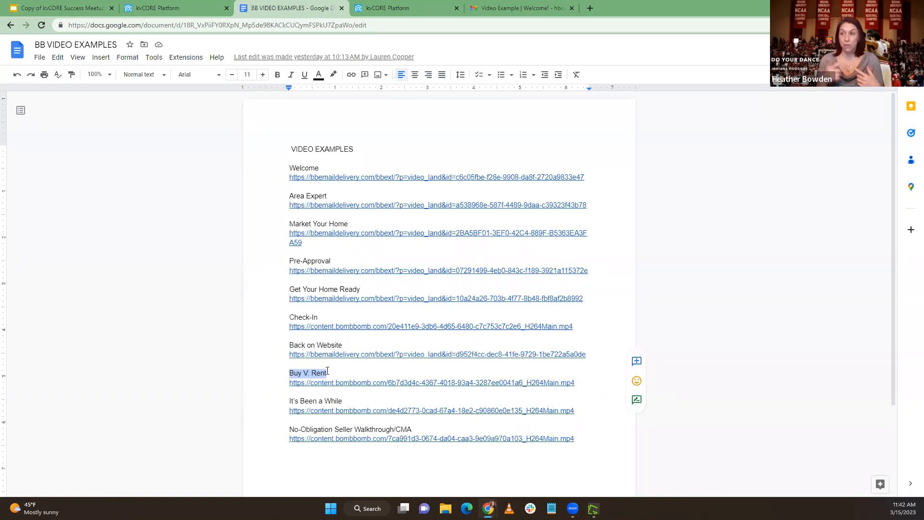
{"action": "left_click_drag", "start_coordinate": [327, 372], "coordinate": [283, 374]}
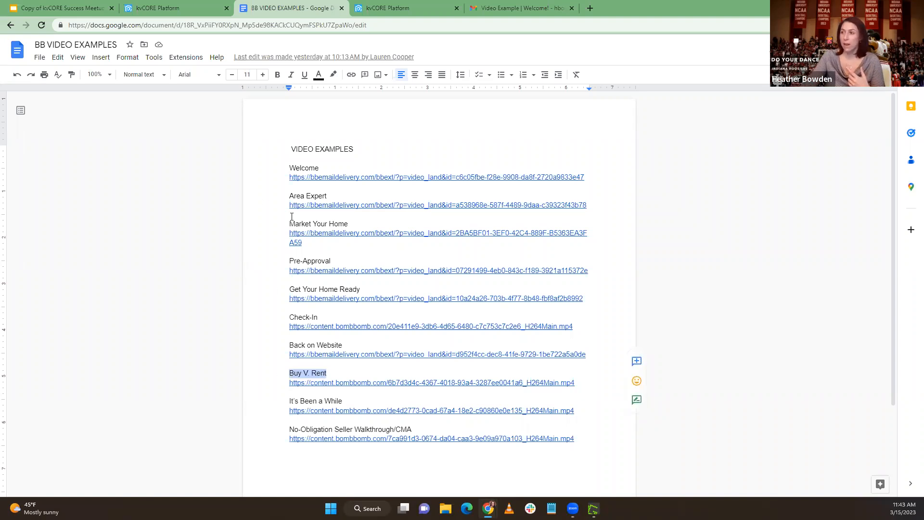
{"action": "left_click_drag", "start_coordinate": [332, 259], "coordinate": [290, 259]}
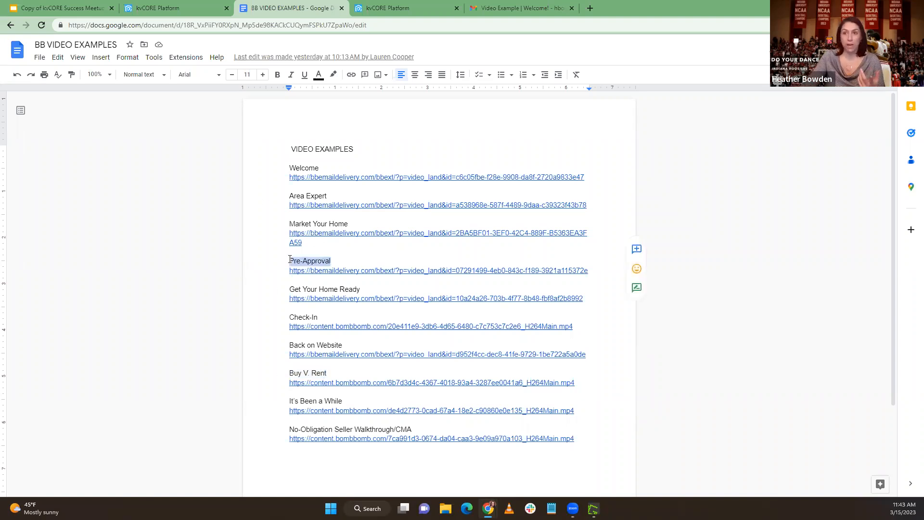
{"action": "left_click_drag", "start_coordinate": [327, 372], "coordinate": [288, 373]}
{"action": "left_click", "coordinate": [335, 401]}
{"action": "left_click_drag", "start_coordinate": [342, 401], "coordinate": [290, 401]}
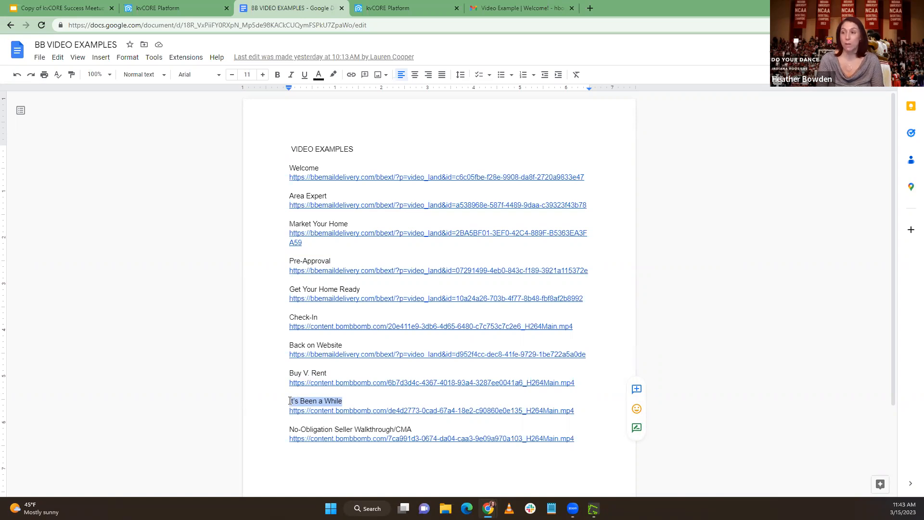
{"action": "left_click_drag", "start_coordinate": [289, 428], "coordinate": [414, 429]}
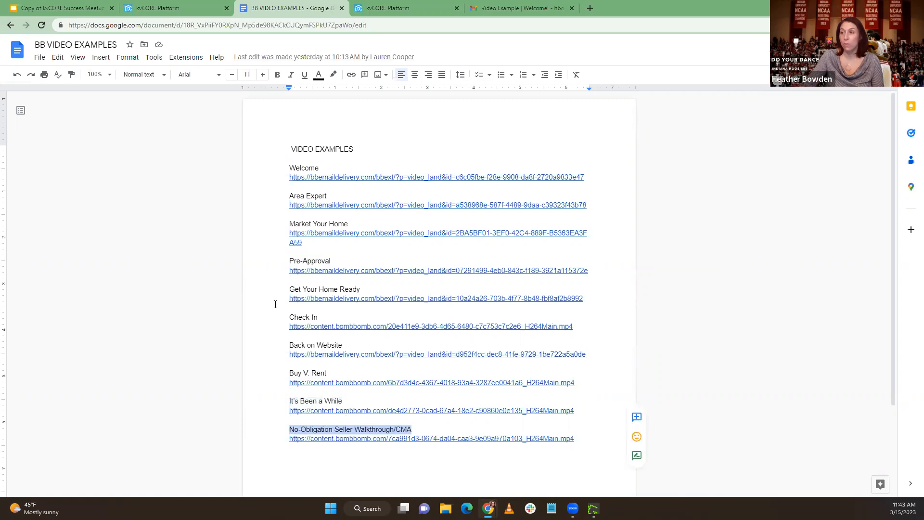
{"action": "left_click_drag", "start_coordinate": [290, 289], "coordinate": [360, 289]}
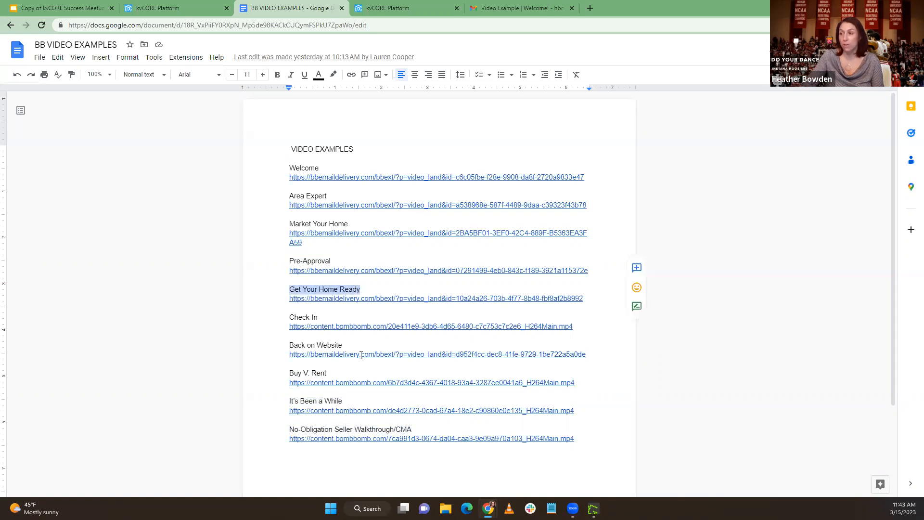
{"action": "left_click_drag", "start_coordinate": [289, 428], "coordinate": [410, 430]}
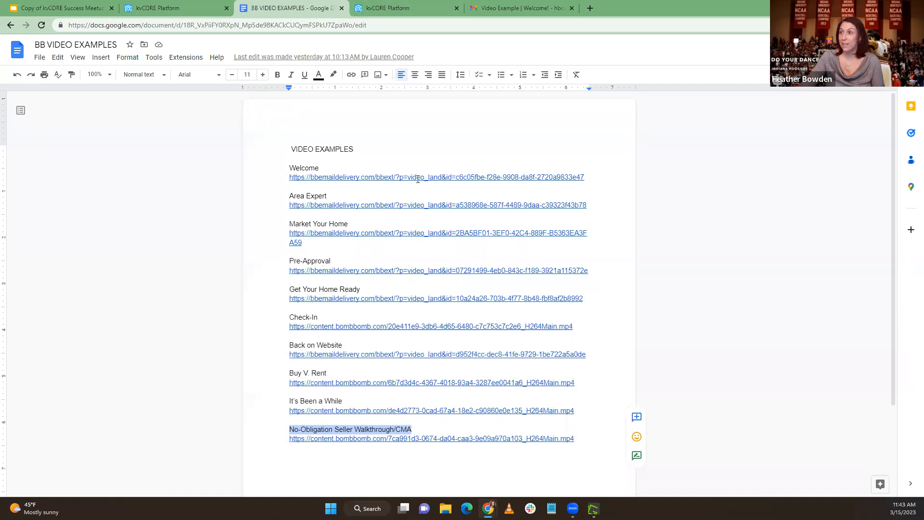
Follow the link under the Welcome heading and play the welcome video
{"action": "left_click", "coordinate": [354, 177]}
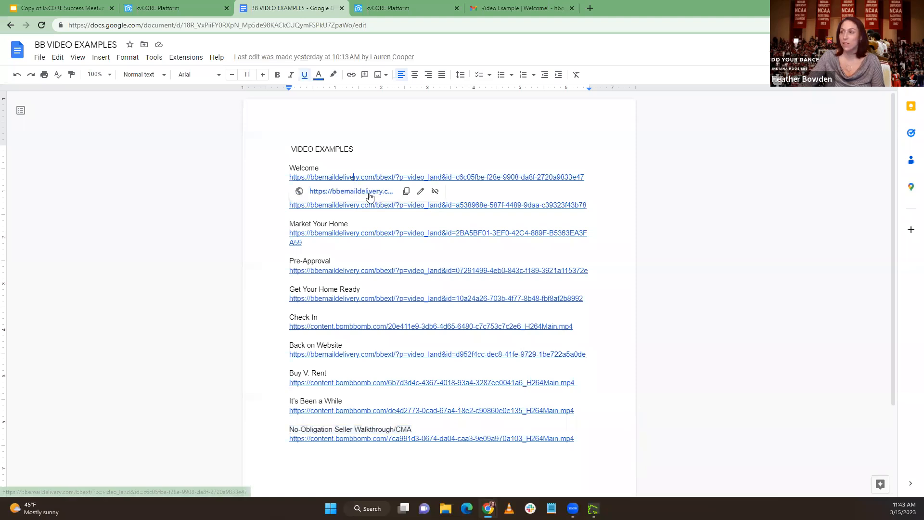
{"action": "left_click", "coordinate": [370, 192]}
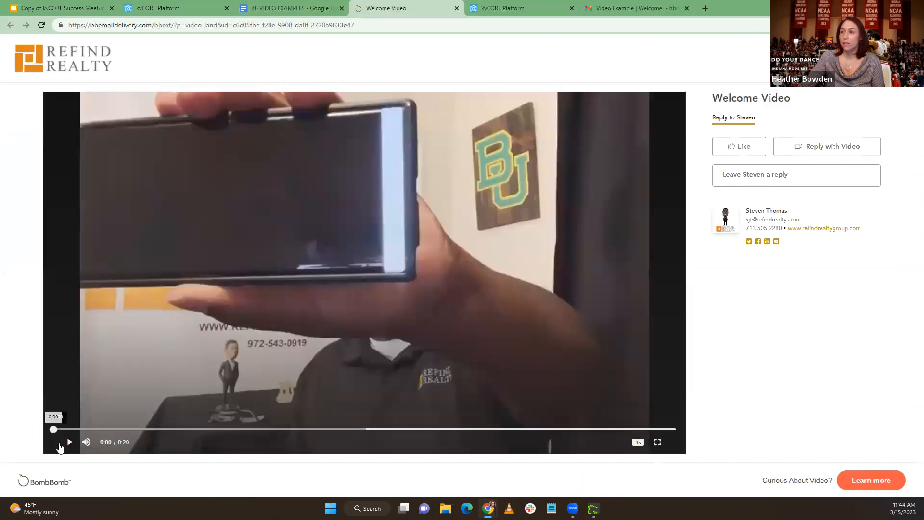
{"action": "left_click", "coordinate": [70, 442]}
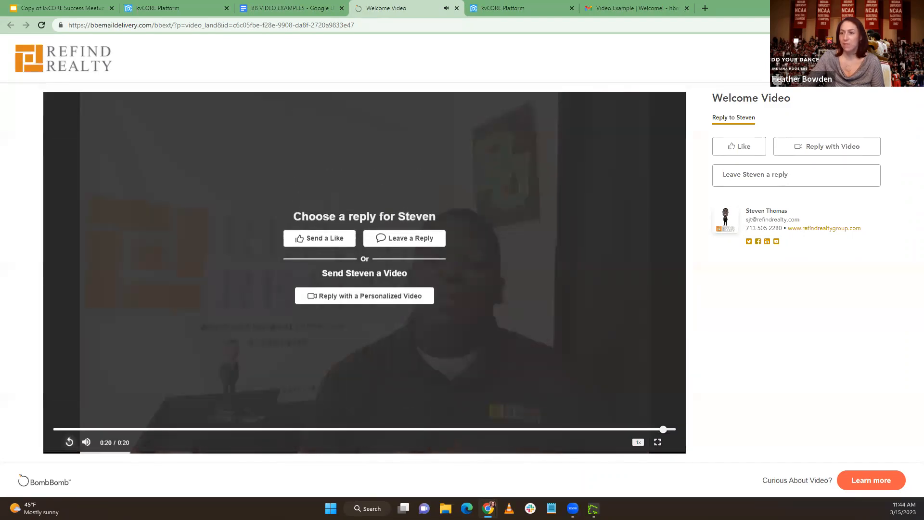
Return to the BB VIDEO EXAMPLES document and copy its sharing link
{"action": "left_click", "coordinate": [289, 8]}
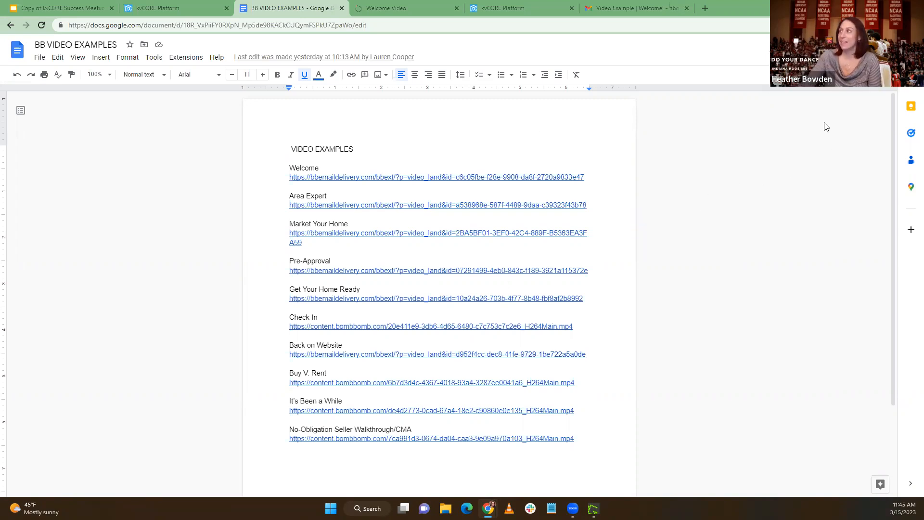
{"action": "left_click", "coordinate": [868, 50]}
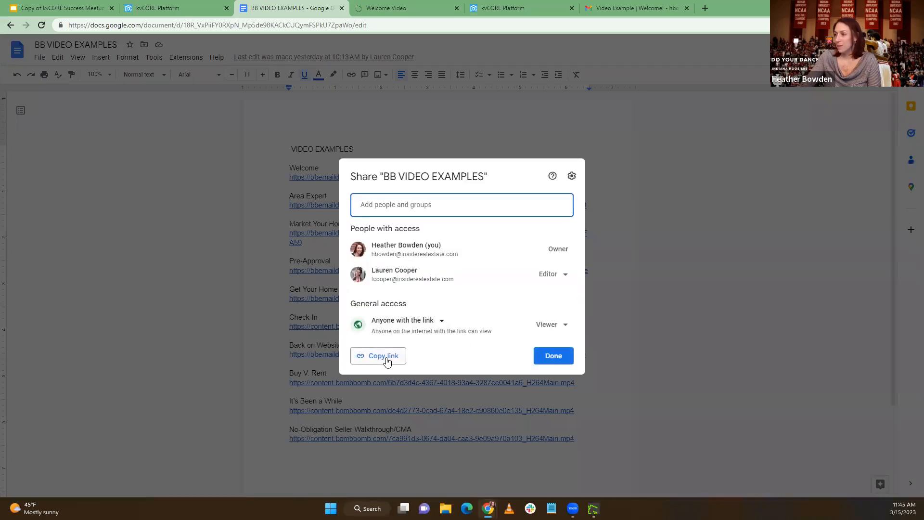
{"action": "left_click", "coordinate": [380, 357]}
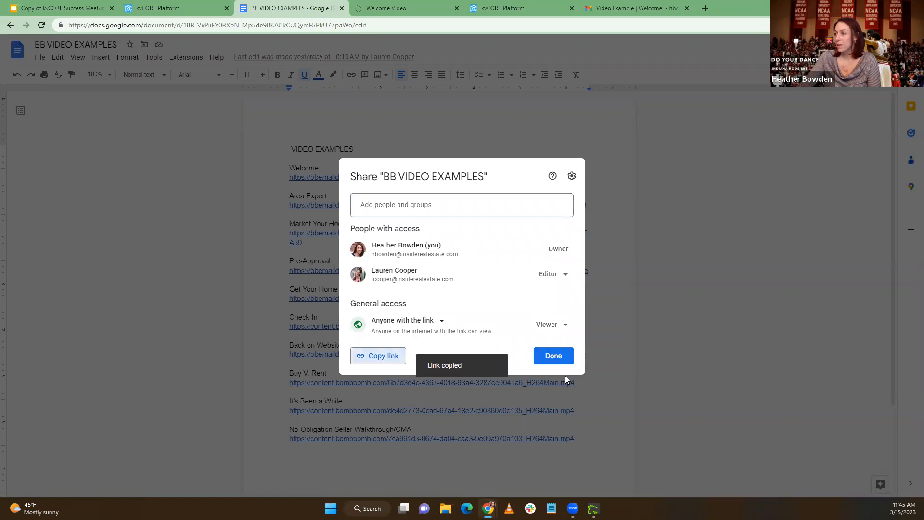
{"action": "left_click", "coordinate": [547, 355]}
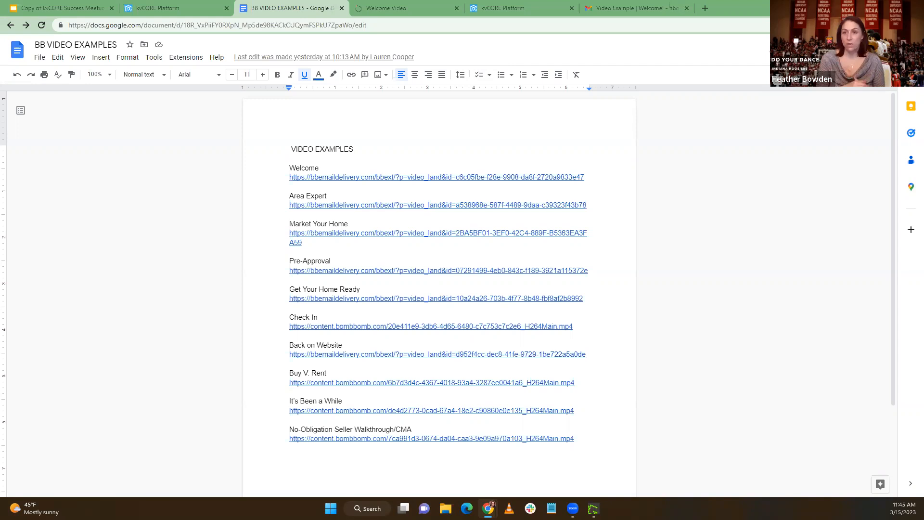
{"action": "left_click", "coordinate": [385, 177]}
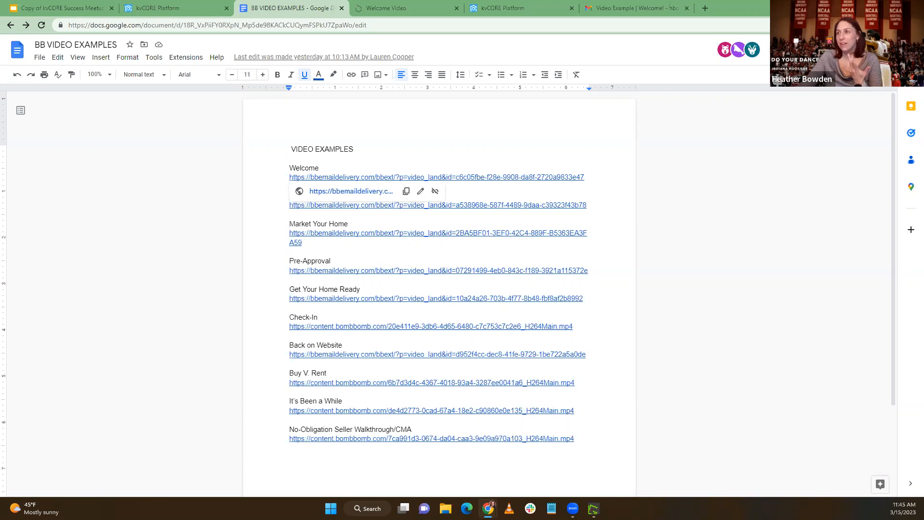
{"action": "left_click", "coordinate": [157, 229]}
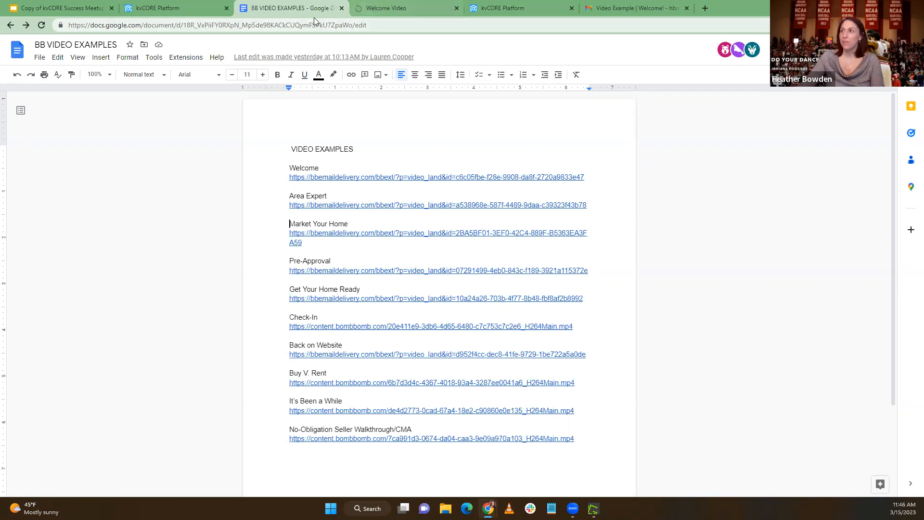
Close the BB VIDEO EXAMPLES document, switch to the kvCORE marketplace page, and open the Smart Campaigns templates
{"action": "left_click", "coordinate": [227, 8]}
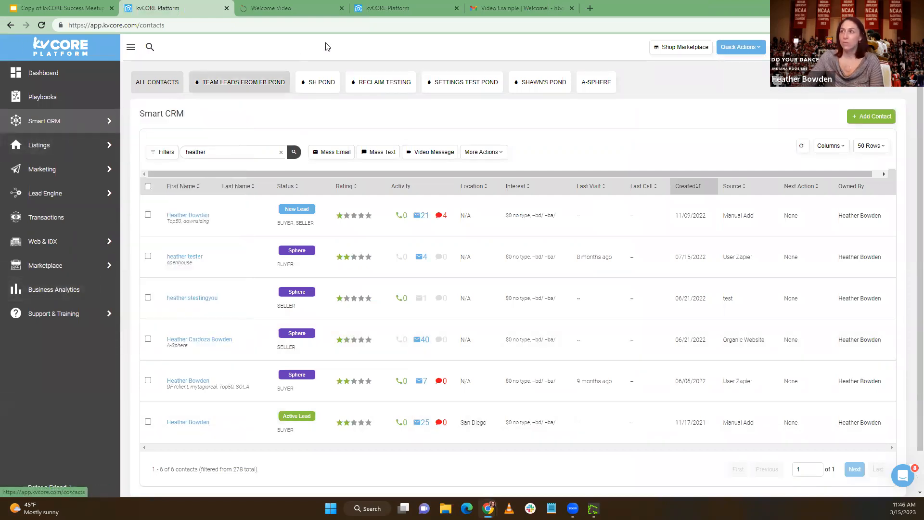
{"action": "left_click", "coordinate": [366, 7]}
{"action": "mouse_move", "coordinate": [66, 126]}
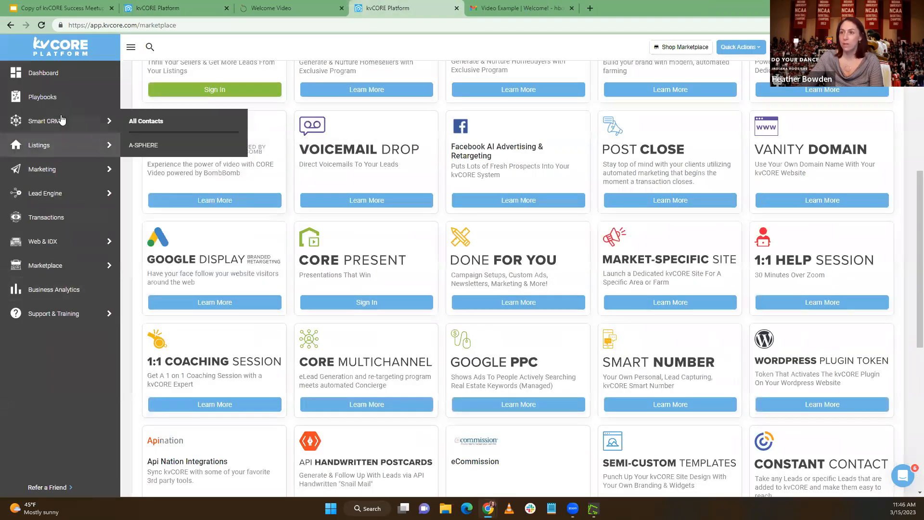
{"action": "mouse_move", "coordinate": [64, 172]}
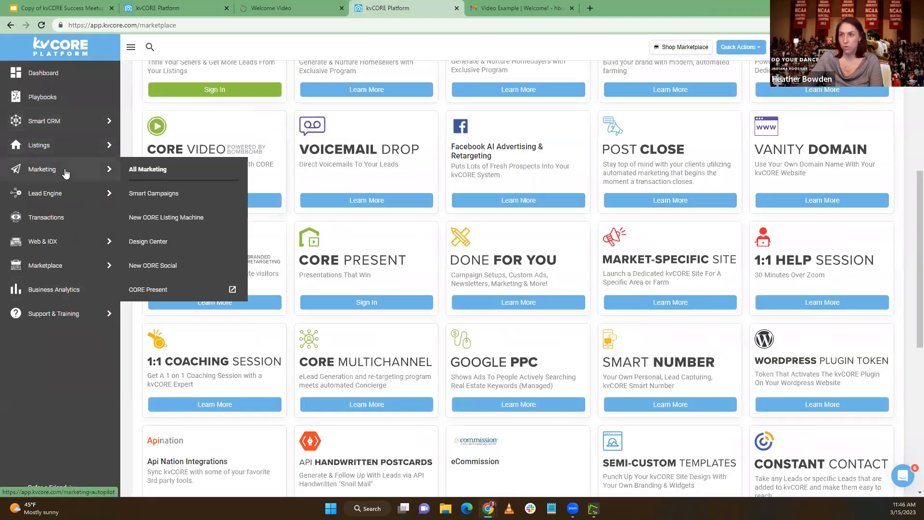
{"action": "left_click", "coordinate": [166, 183]}
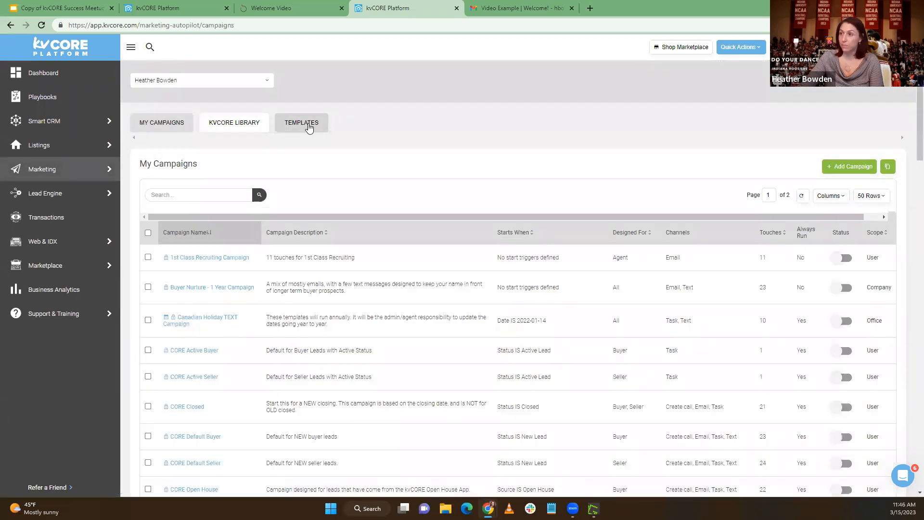
{"action": "left_click", "coordinate": [305, 124]}
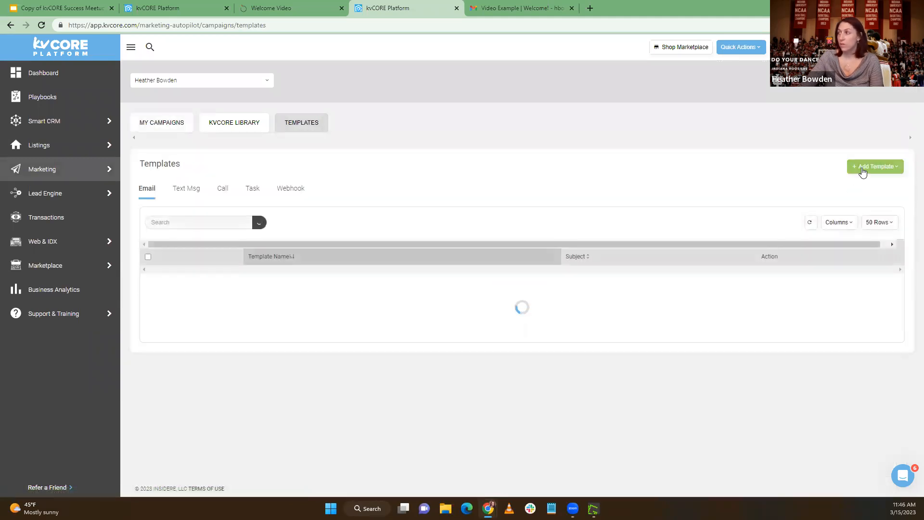
Start a new email template named "HB - Video Email - Welcome" with the subject "Welcome to Bowden Realty!"
{"action": "left_click", "coordinate": [861, 168]}
{"action": "left_click", "coordinate": [860, 191]}
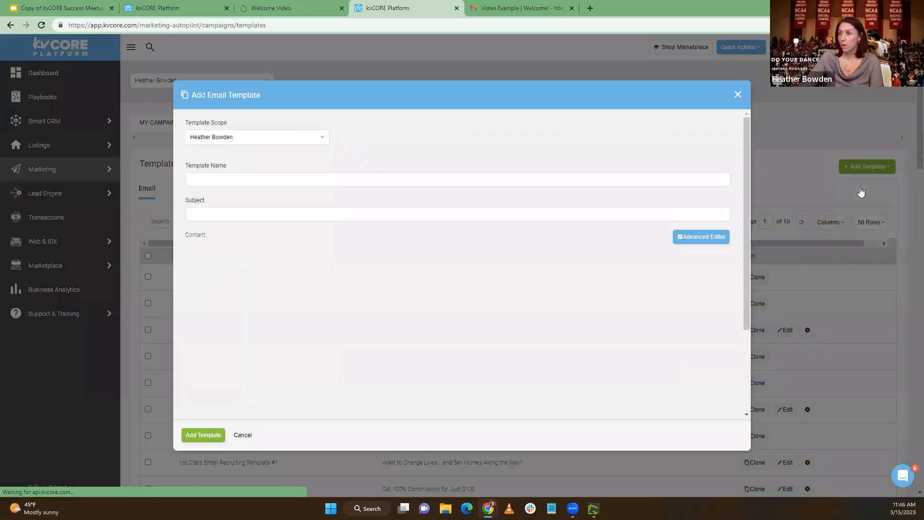
{"action": "left_click", "coordinate": [259, 183]}
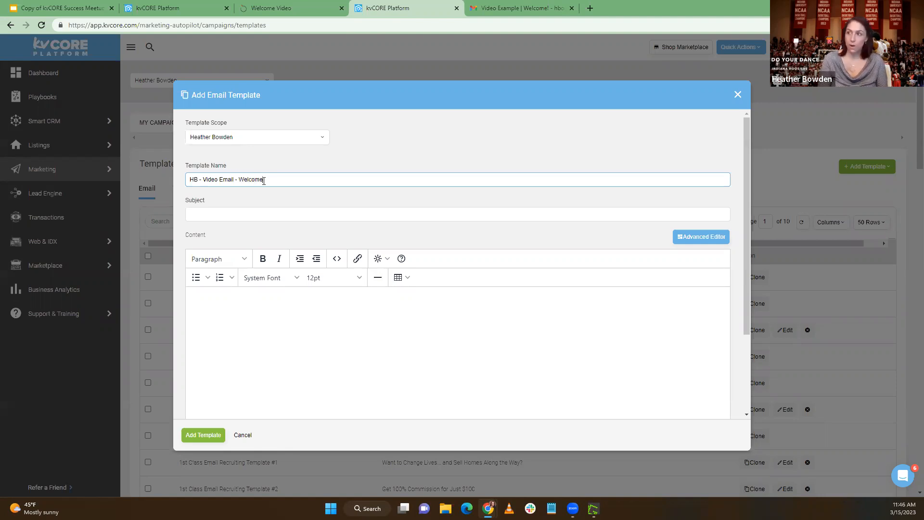
{"action": "left_click", "coordinate": [212, 215]}
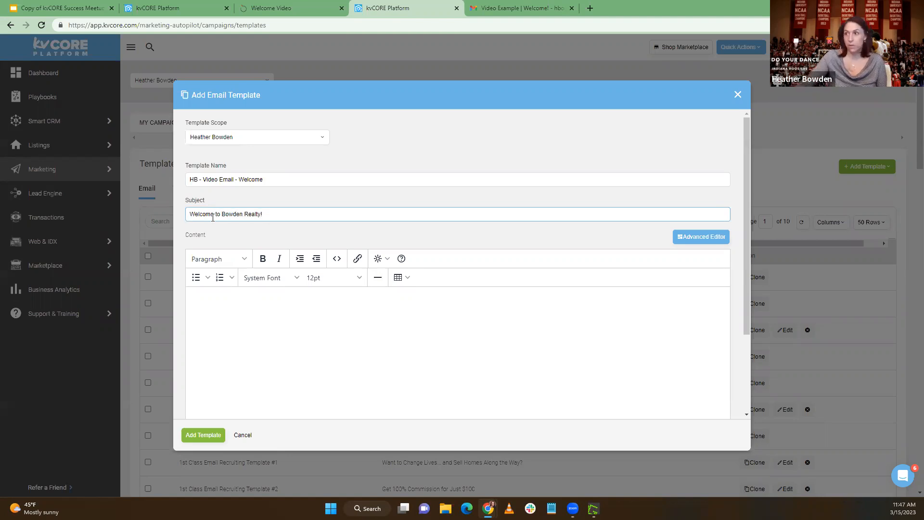
Switch the template content to the Advanced Editor and place a CORE Video block in the empty email layout
{"action": "scroll", "coordinate": [408, 177], "scroll_direction": "down", "scroll_amount": 1}
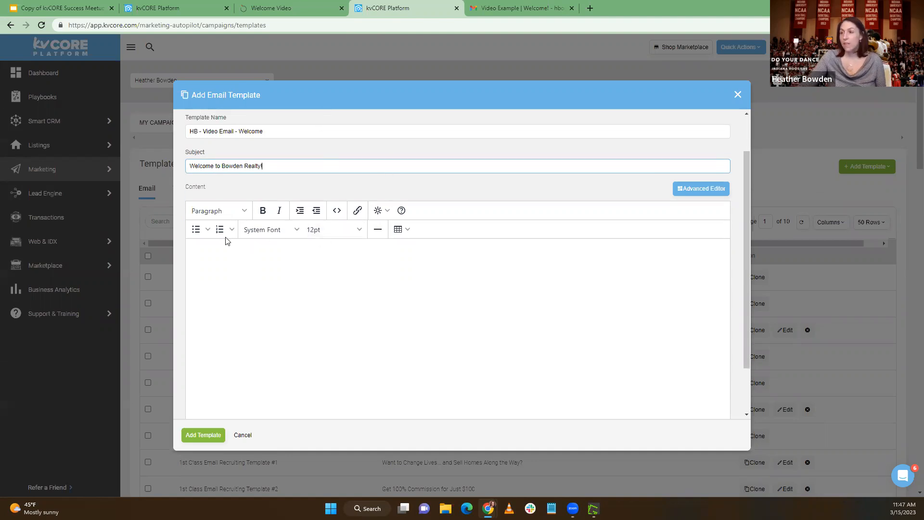
{"action": "left_click", "coordinate": [712, 189]}
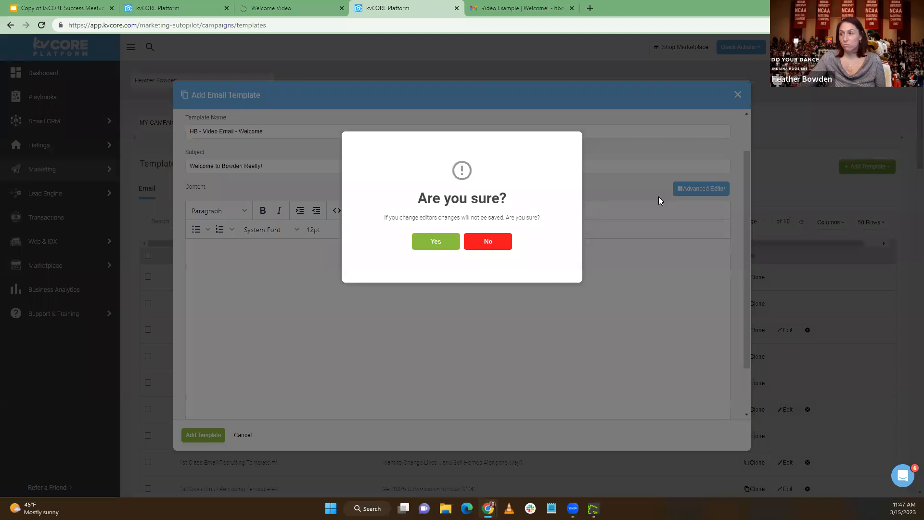
{"action": "left_click", "coordinate": [425, 241]}
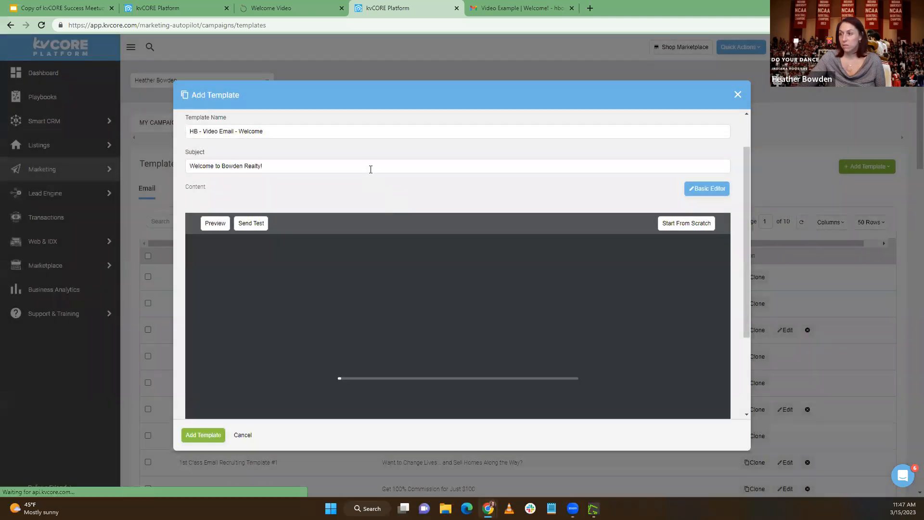
{"action": "scroll", "coordinate": [371, 169], "scroll_direction": "down", "scroll_amount": 1}
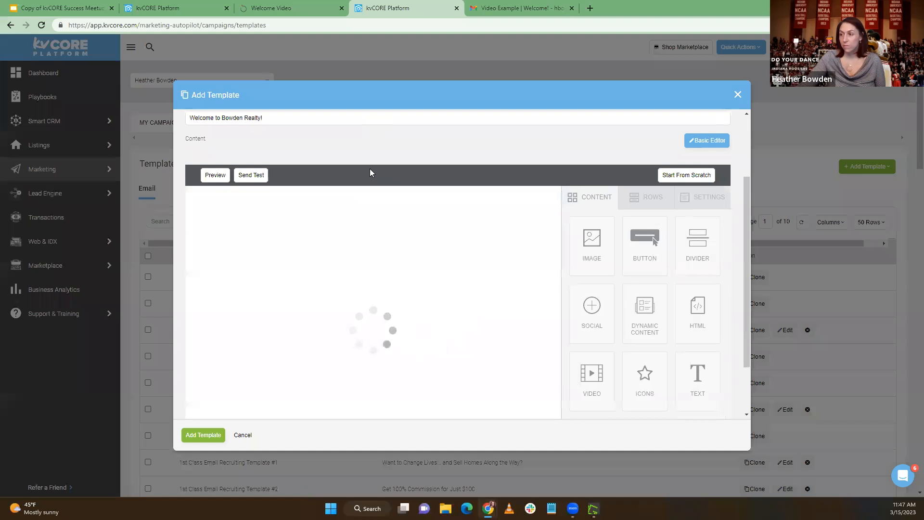
{"action": "scroll", "coordinate": [374, 174], "scroll_direction": "down", "scroll_amount": 1}
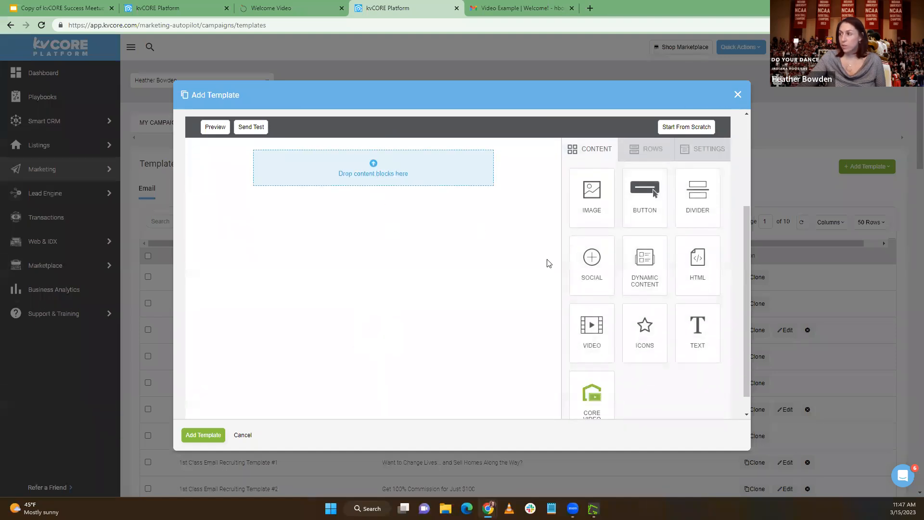
{"action": "scroll", "coordinate": [597, 365], "scroll_direction": "down", "scroll_amount": 1}
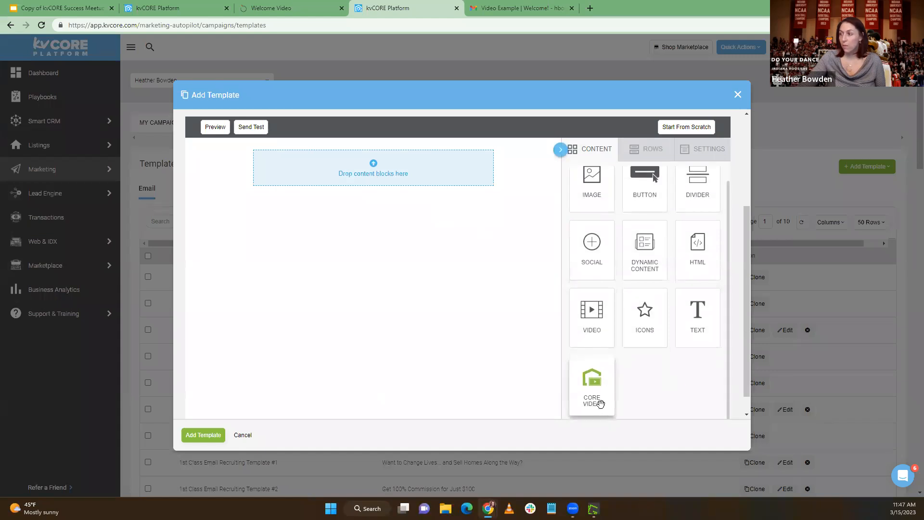
{"action": "left_click_drag", "start_coordinate": [599, 392], "coordinate": [373, 161]}
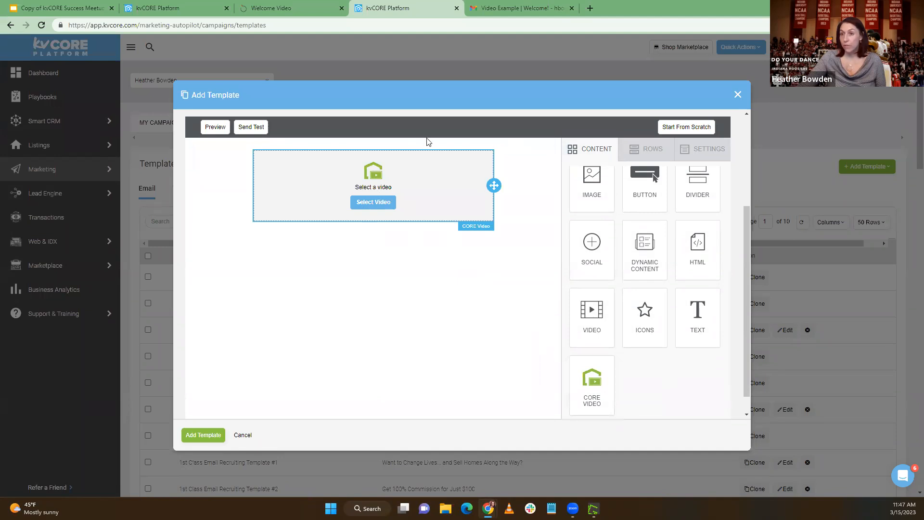
{"action": "left_click_drag", "start_coordinate": [592, 312], "coordinate": [378, 242]}
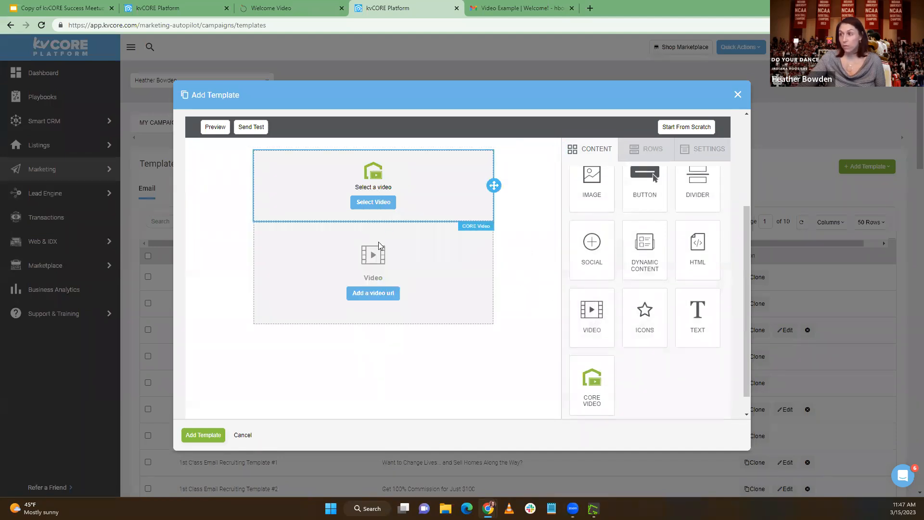
{"action": "left_click", "coordinate": [368, 296]}
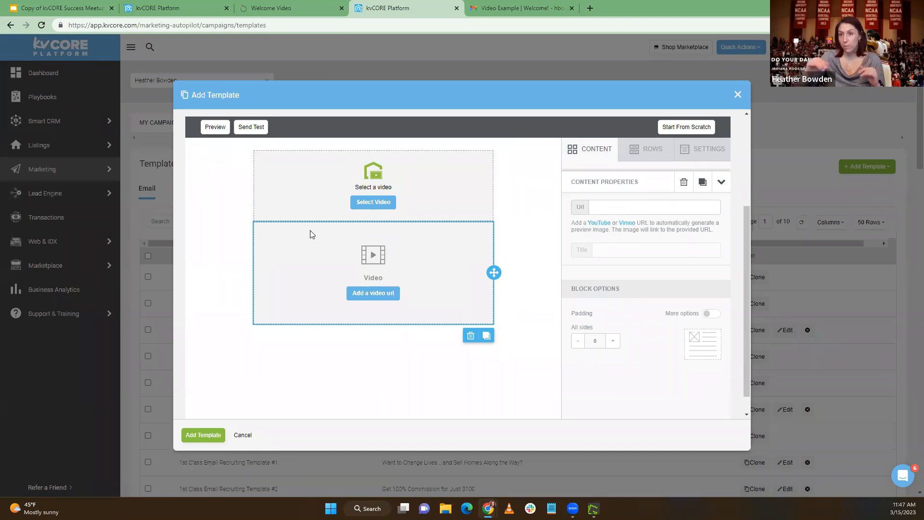
{"action": "left_click", "coordinate": [470, 335]}
{"action": "left_click", "coordinate": [474, 333]}
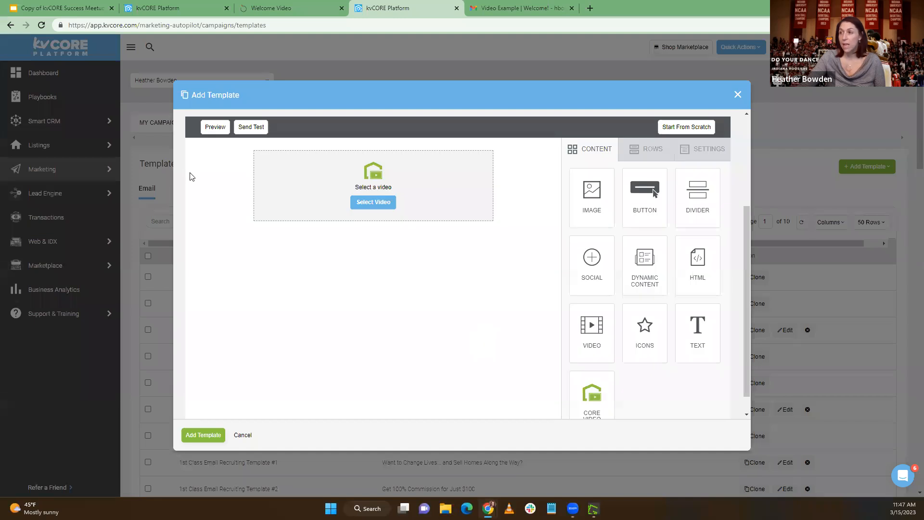
Try to add a new video from the video library for the CORE Video block
{"action": "left_click", "coordinate": [373, 202]}
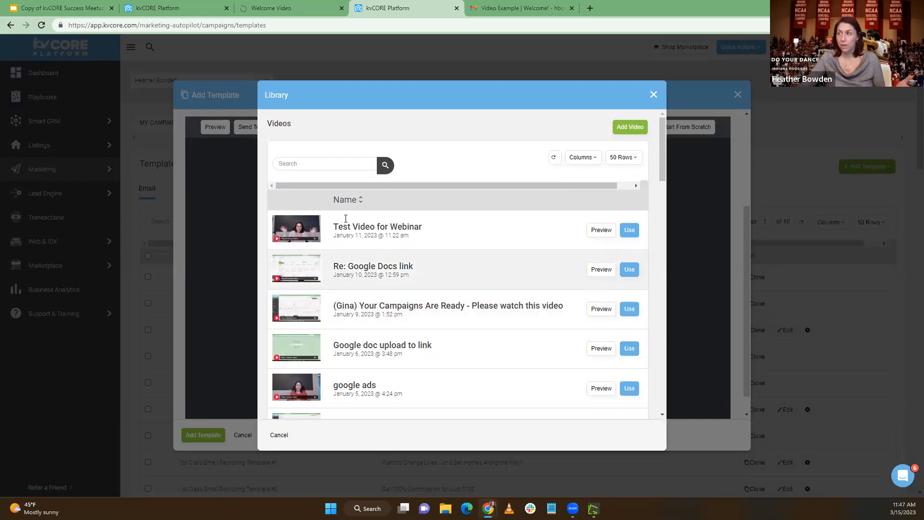
{"action": "left_click", "coordinate": [632, 130]}
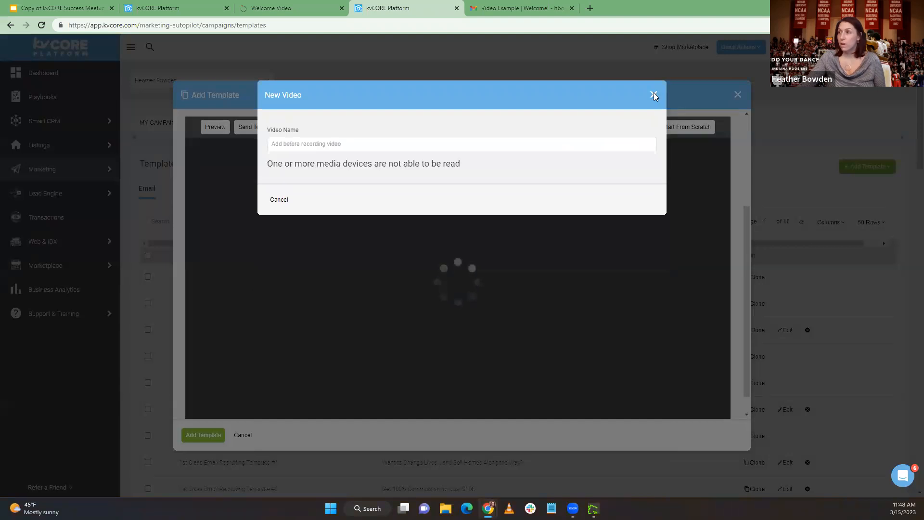
{"action": "left_click", "coordinate": [653, 94]}
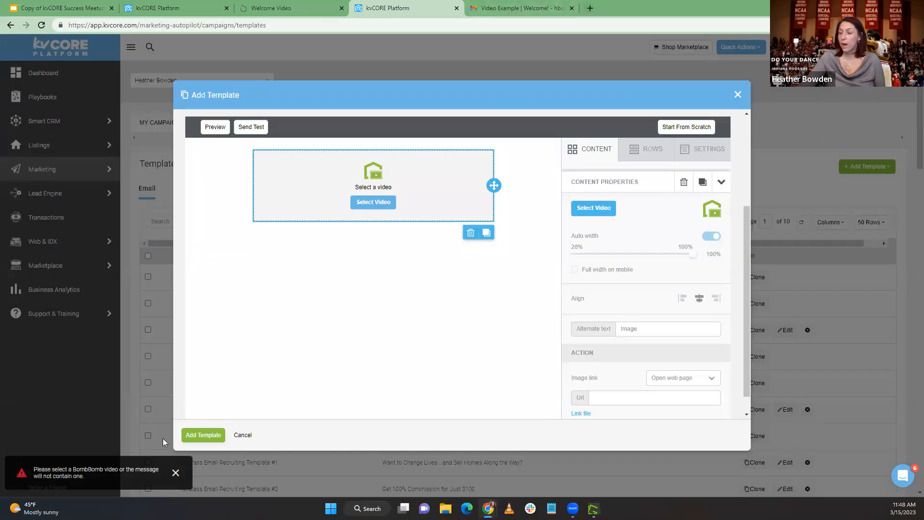
{"action": "left_click", "coordinate": [177, 473]}
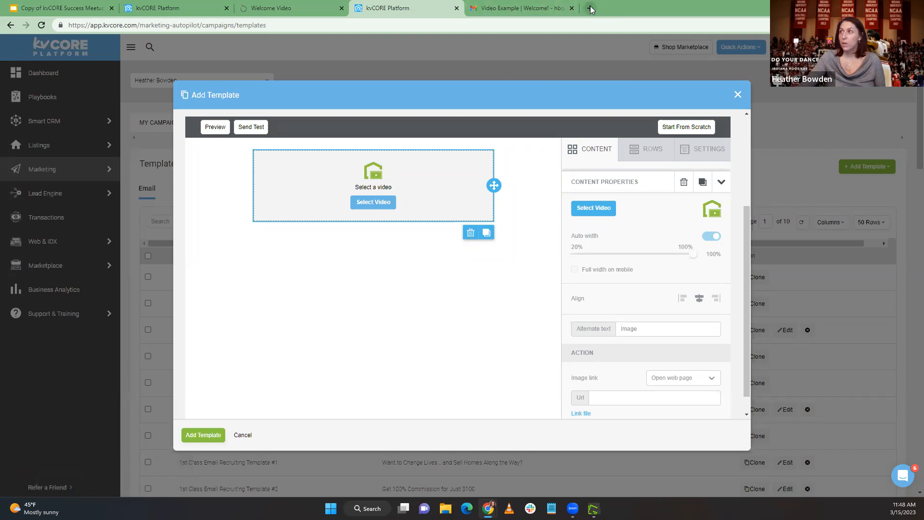
Open bombbomb.com in a new browser tab and log in with the kvCORE account
{"action": "left_click", "coordinate": [590, 10]}
{"action": "type", "text": "bomb"}
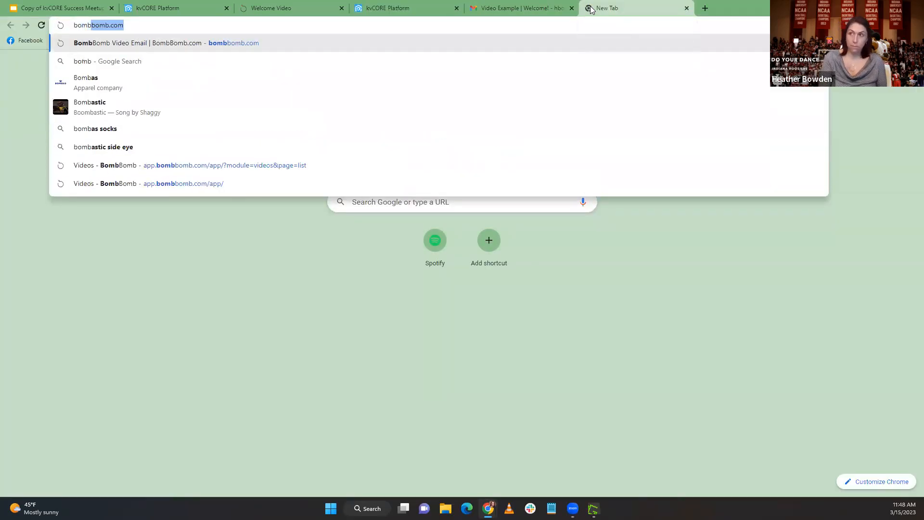
{"action": "key", "text": "Return"}
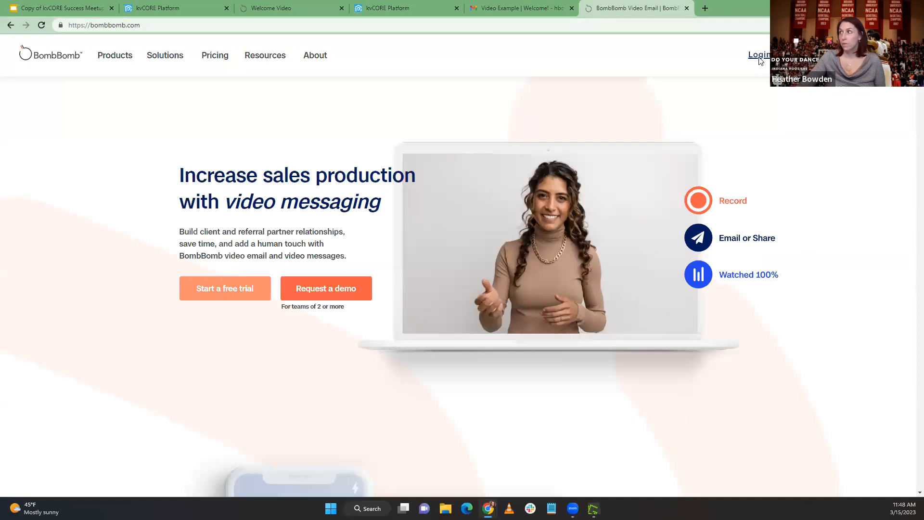
{"action": "left_click", "coordinate": [757, 56]}
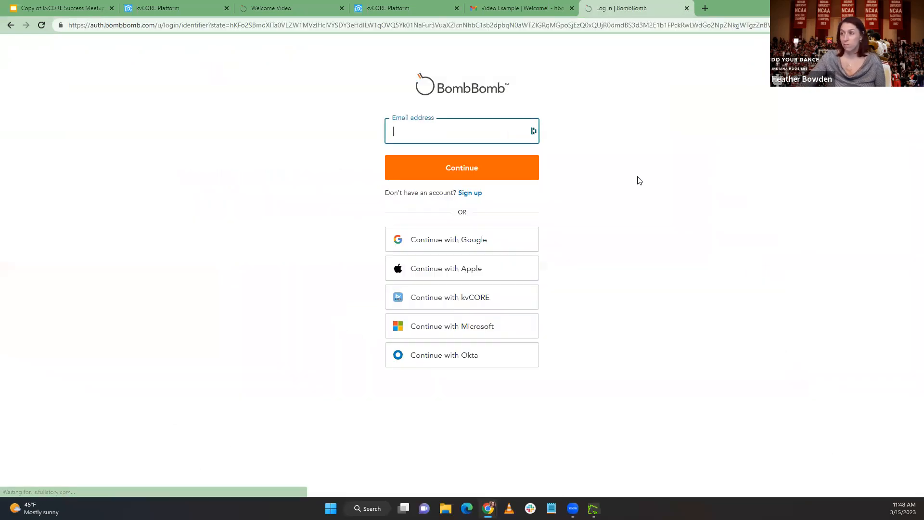
{"action": "left_click", "coordinate": [444, 301]}
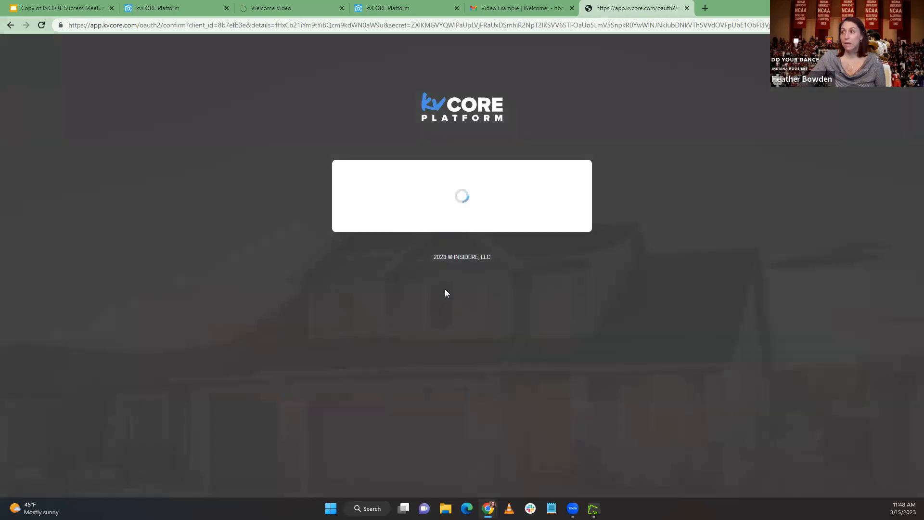
{"action": "left_click", "coordinate": [436, 222]}
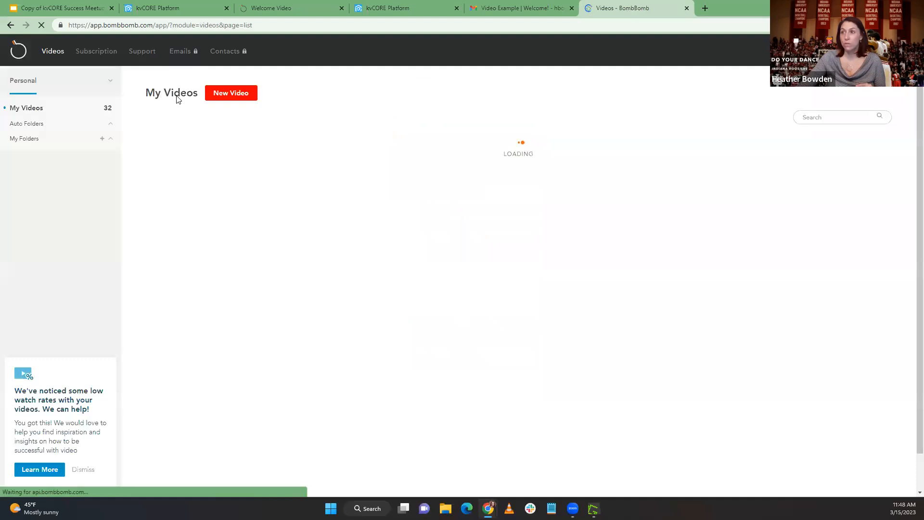
View BombBomb's new video recording and upload page, try the locked Emails section, and return to My Videos
{"action": "left_click", "coordinate": [235, 94]}
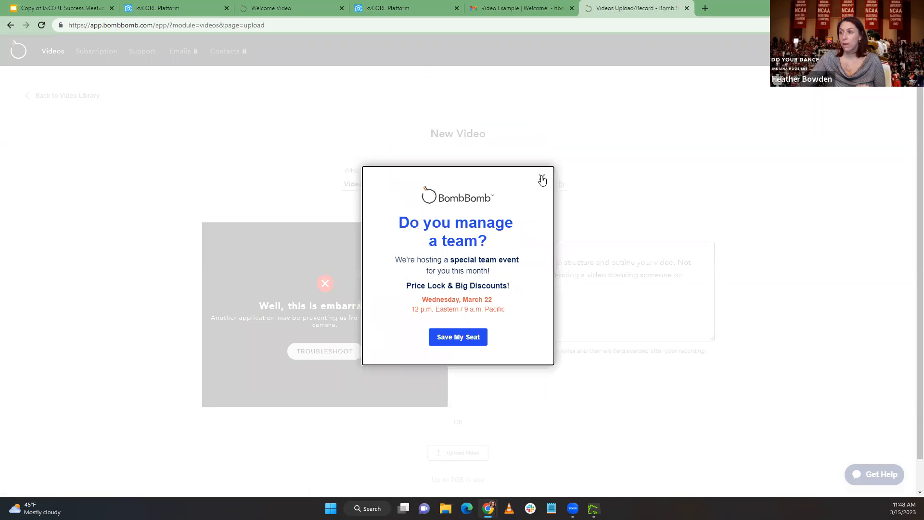
{"action": "left_click", "coordinate": [541, 177]}
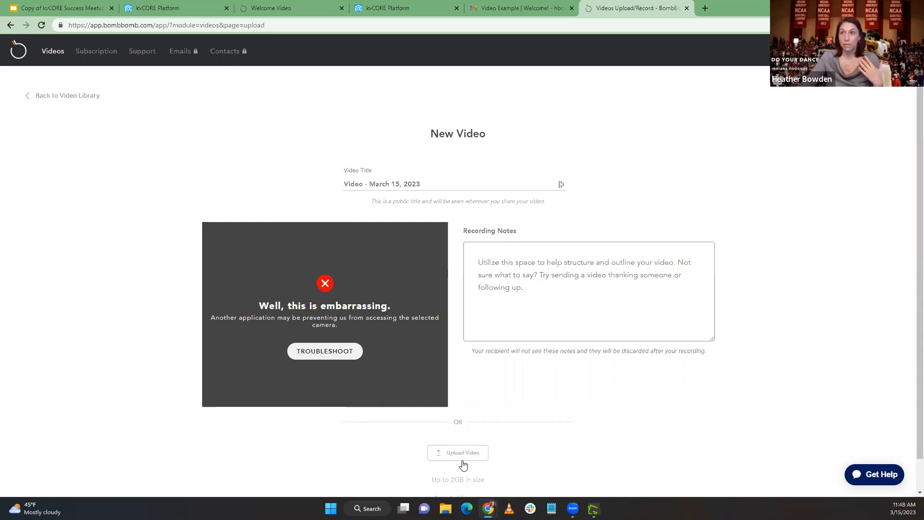
{"action": "left_click", "coordinate": [184, 54]}
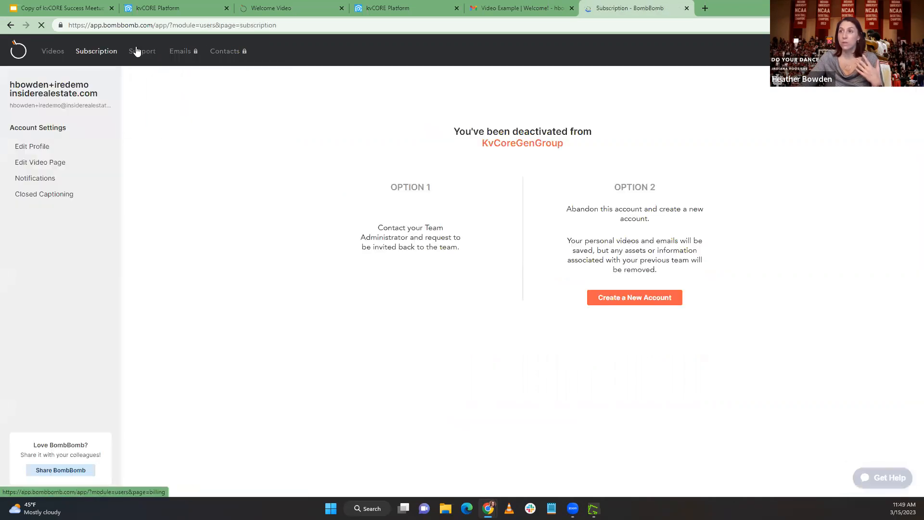
{"action": "left_click", "coordinate": [48, 52]}
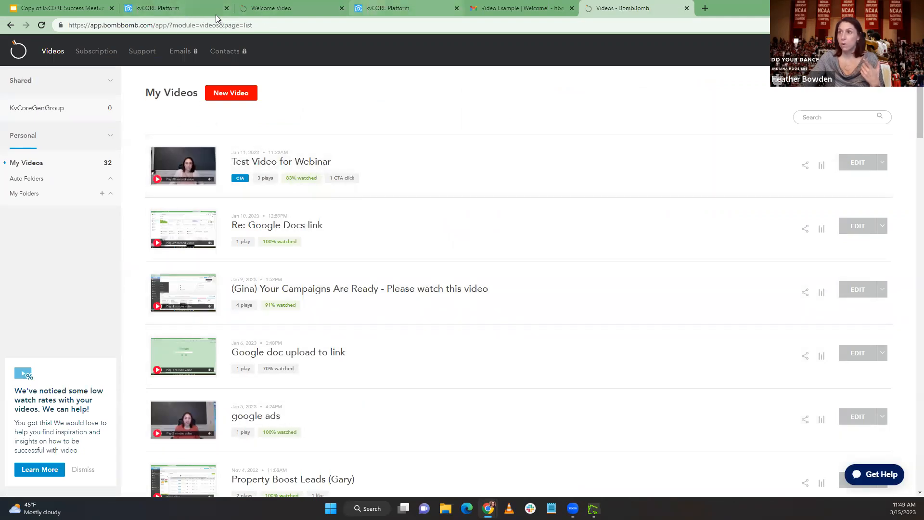
Switch to the kvCORE Smart CRM, open the third contact in the filtered list, and start a CORE Video message
{"action": "left_click", "coordinate": [185, 5]}
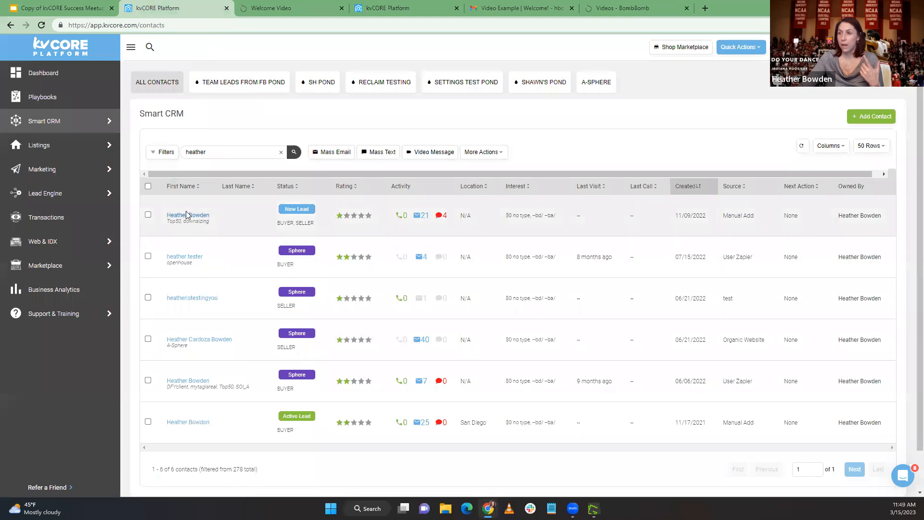
{"action": "left_click", "coordinate": [180, 298]}
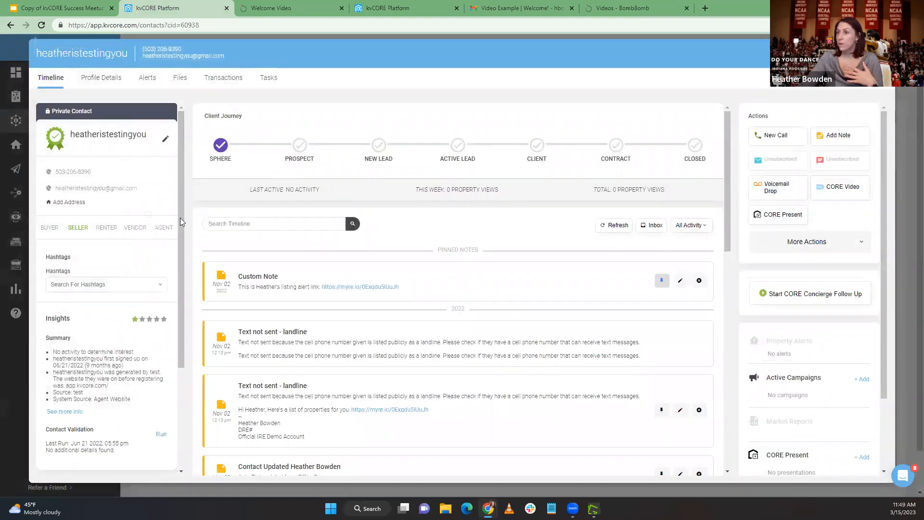
{"action": "left_click", "coordinate": [861, 189]}
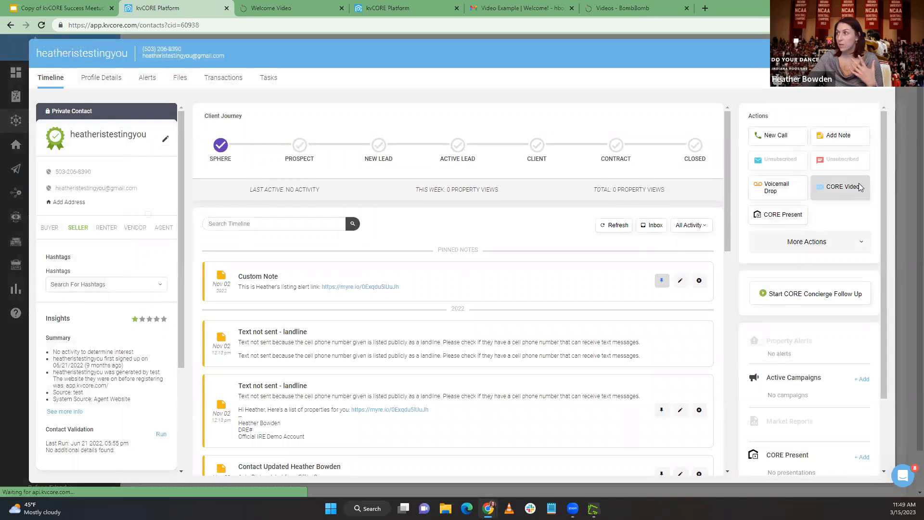
Examine the recorder, video selection, template and message options of the video email, and close it without sending
{"action": "scroll", "coordinate": [462, 252], "scroll_direction": "down", "scroll_amount": 5}
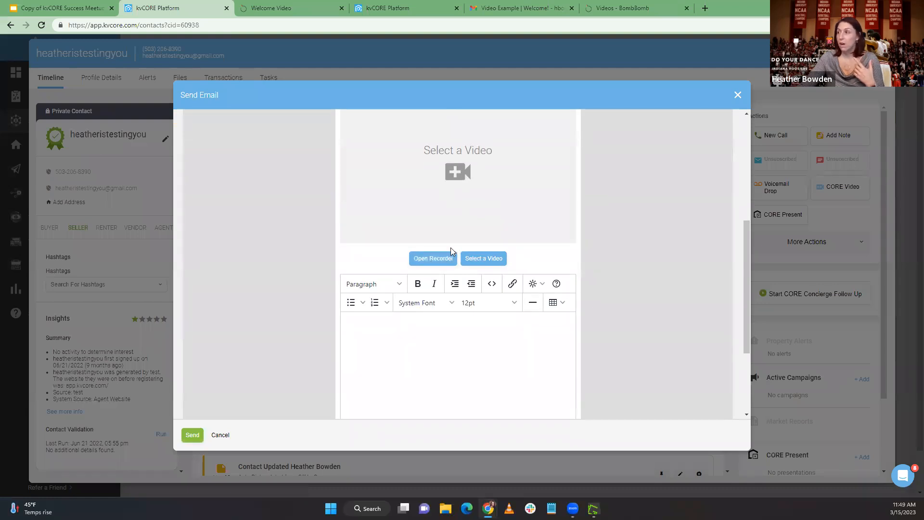
{"action": "scroll", "coordinate": [430, 264], "scroll_direction": "up", "scroll_amount": 5}
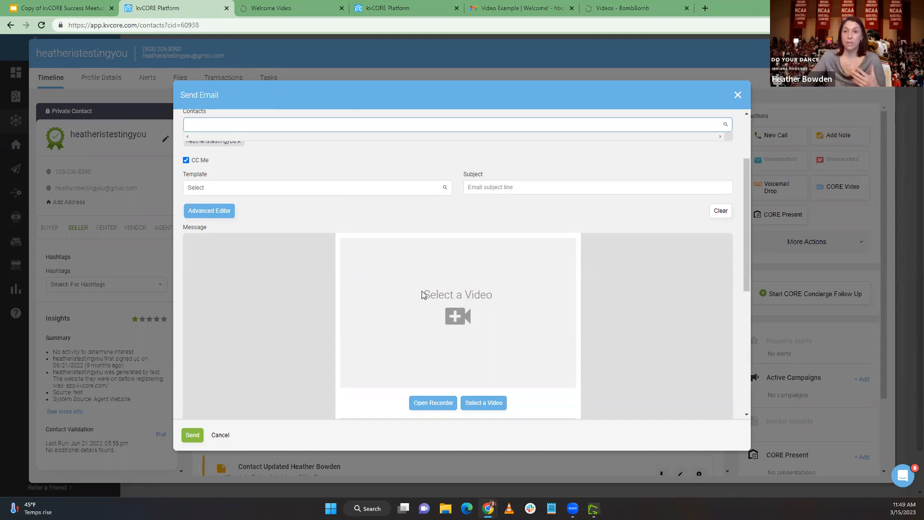
{"action": "scroll", "coordinate": [423, 295], "scroll_direction": "down", "scroll_amount": 2}
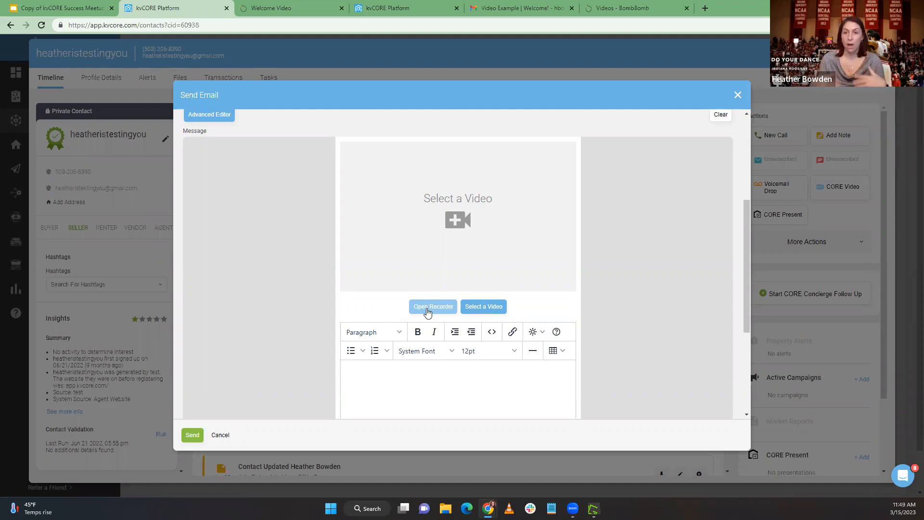
{"action": "scroll", "coordinate": [432, 255], "scroll_direction": "down", "scroll_amount": 2}
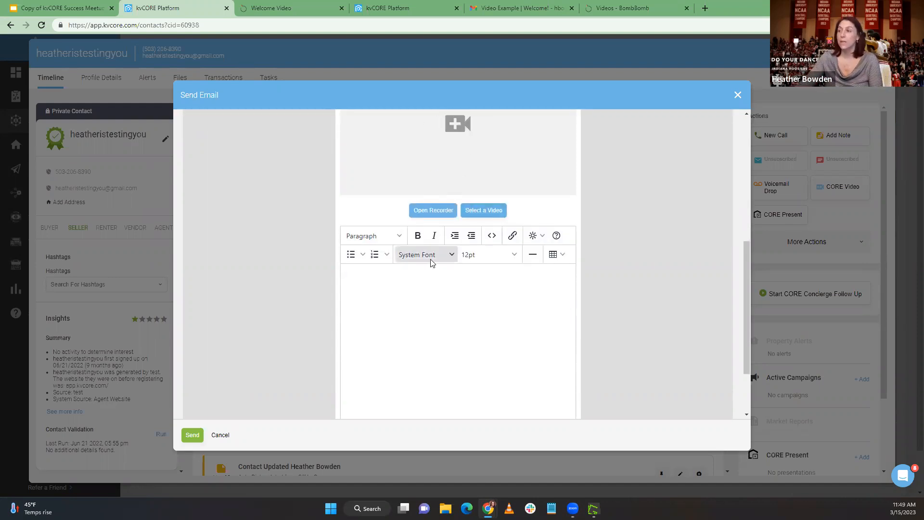
{"action": "scroll", "coordinate": [412, 270], "scroll_direction": "up", "scroll_amount": 4}
{"action": "scroll", "coordinate": [412, 271], "scroll_direction": "up", "scroll_amount": 1}
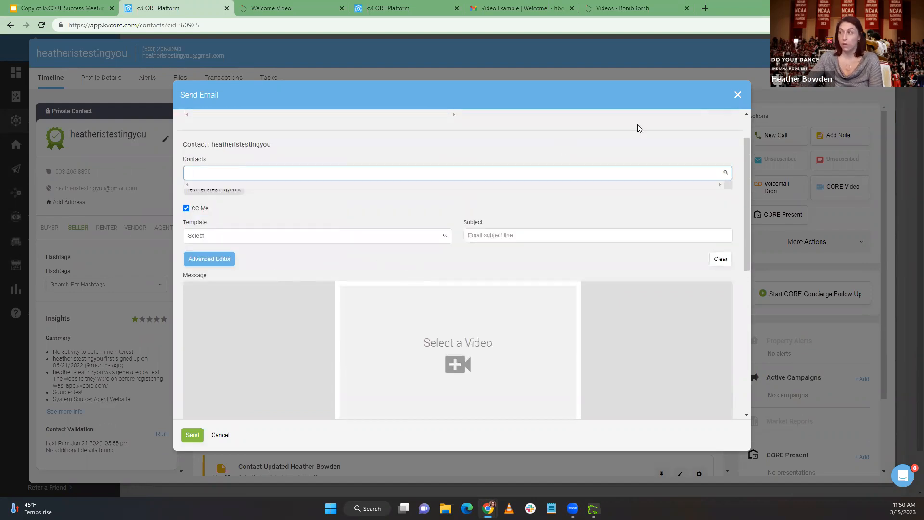
{"action": "left_click", "coordinate": [737, 96]}
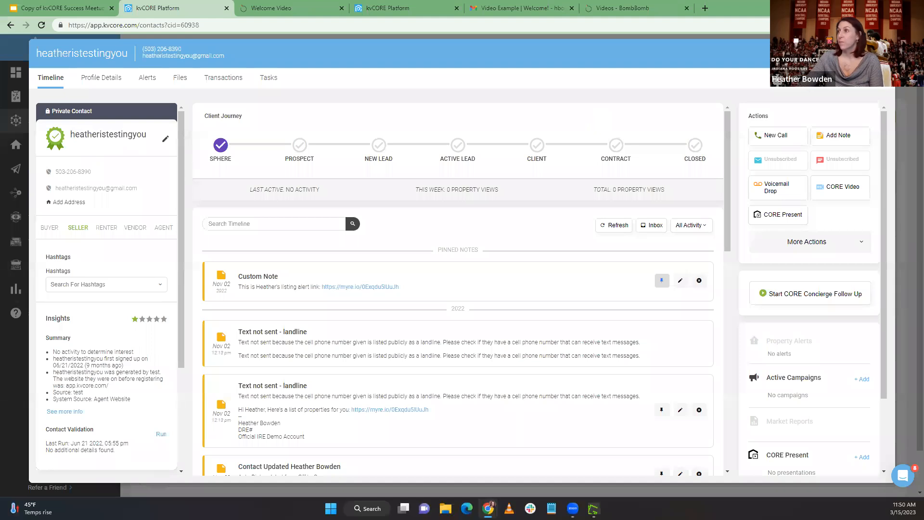
Return to the email template and insert "Test Video for Webinar" from the library into the CORE Video block
{"action": "left_click", "coordinate": [510, 8]}
{"action": "left_click", "coordinate": [372, 8]}
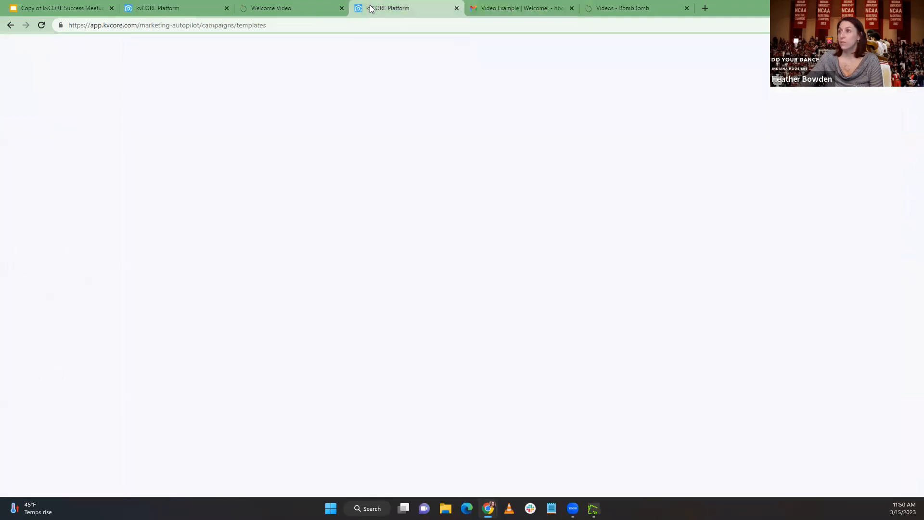
{"action": "left_click", "coordinate": [373, 202]}
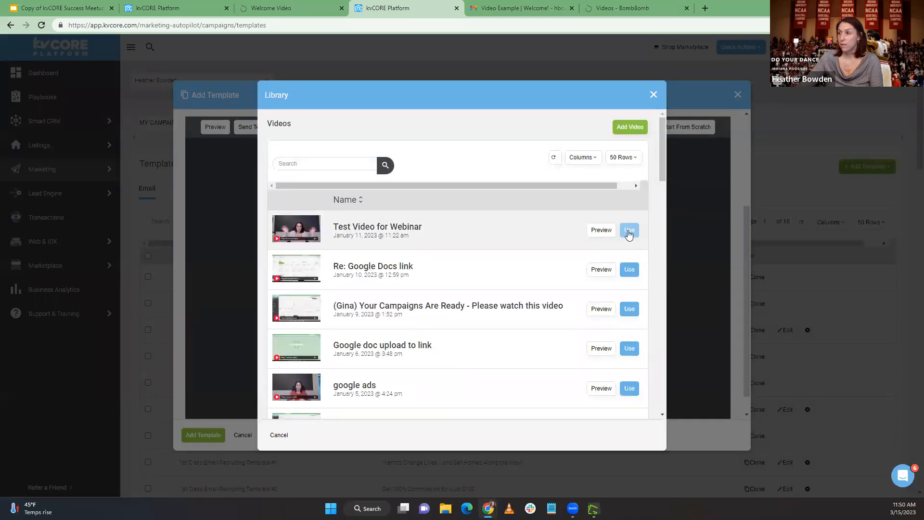
{"action": "left_click", "coordinate": [629, 230]}
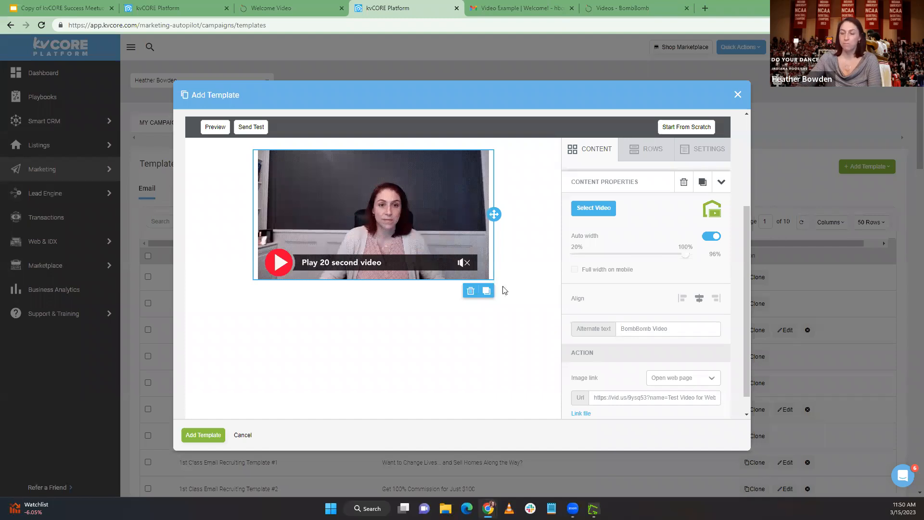
Add a row with two equal columns directly below the video in the email template
{"action": "scroll", "coordinate": [464, 349], "scroll_direction": "up", "scroll_amount": 2}
{"action": "scroll", "coordinate": [464, 348], "scroll_direction": "down", "scroll_amount": 2}
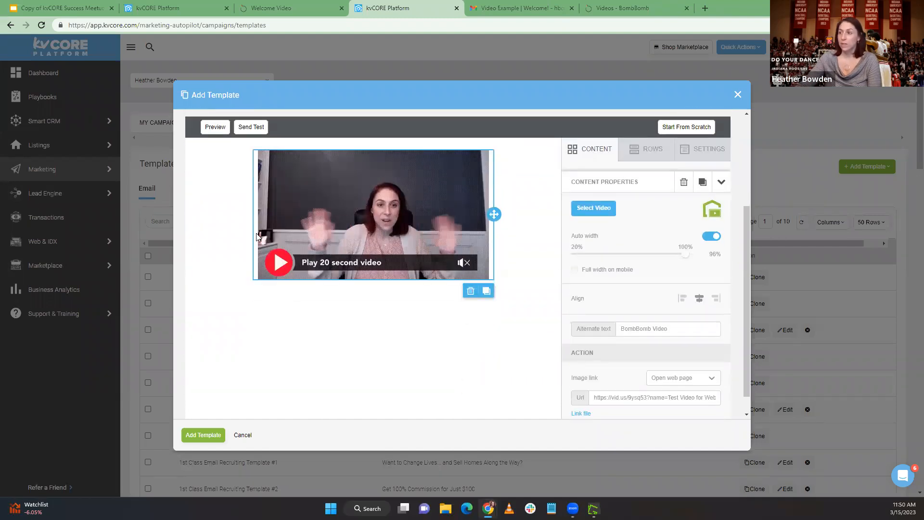
{"action": "scroll", "coordinate": [502, 250], "scroll_direction": "up", "scroll_amount": 1}
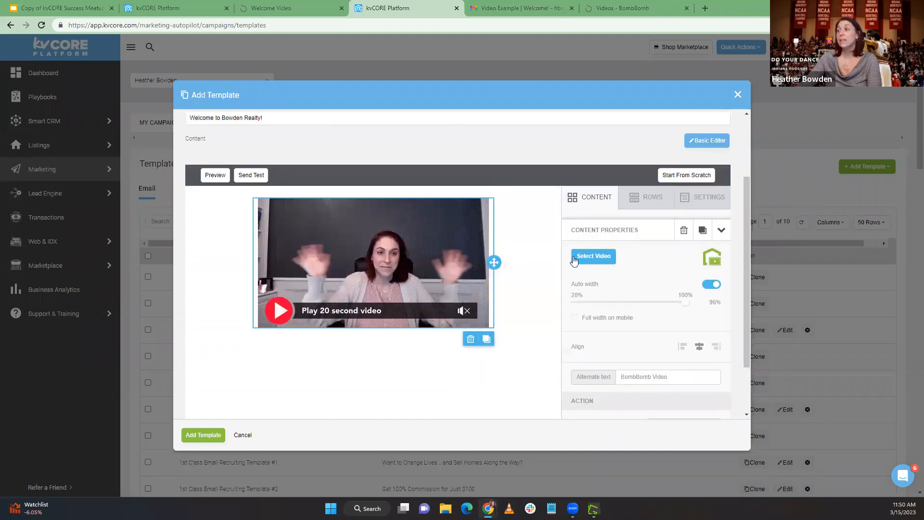
{"action": "scroll", "coordinate": [481, 312], "scroll_direction": "down", "scroll_amount": 1}
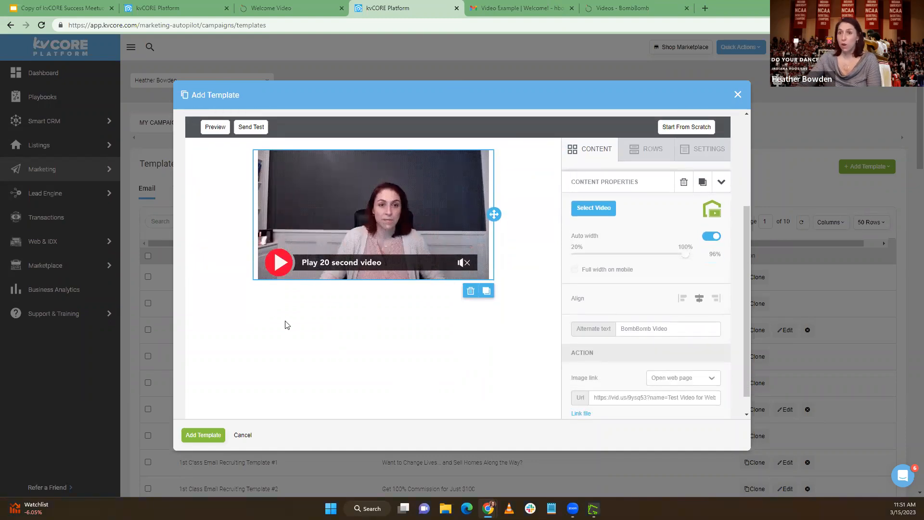
{"action": "left_click", "coordinate": [647, 153]}
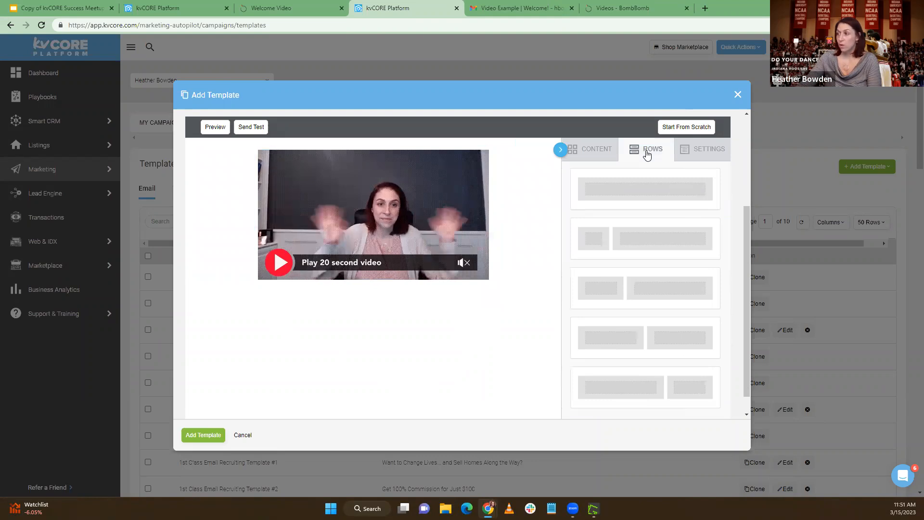
{"action": "left_click_drag", "start_coordinate": [649, 347], "coordinate": [462, 296]}
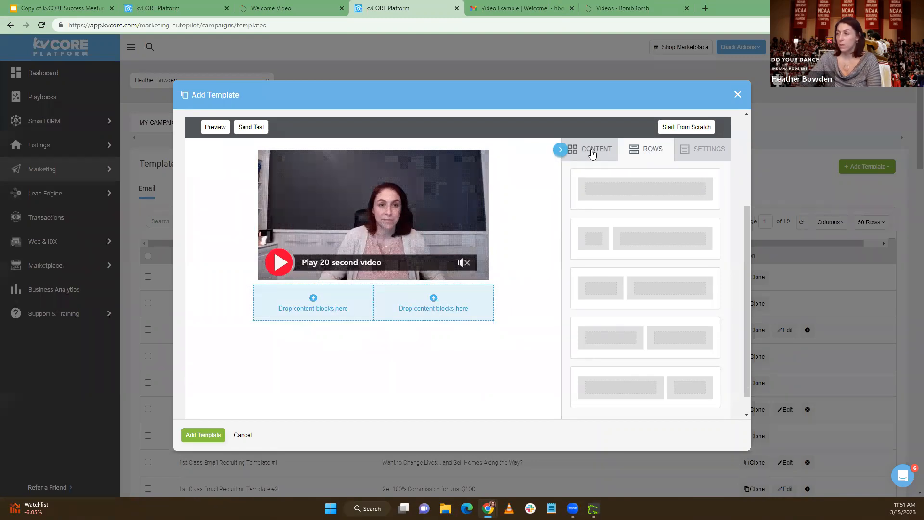
Place a button block in each column of the new row below the video
{"action": "left_click", "coordinate": [592, 152]}
{"action": "left_click_drag", "start_coordinate": [667, 203], "coordinate": [289, 298]}
{"action": "left_click_drag", "start_coordinate": [650, 193], "coordinate": [427, 296]}
Label the first button "Chat With Me!" and the second one "Call Me!"
{"action": "left_click", "coordinate": [305, 299]}
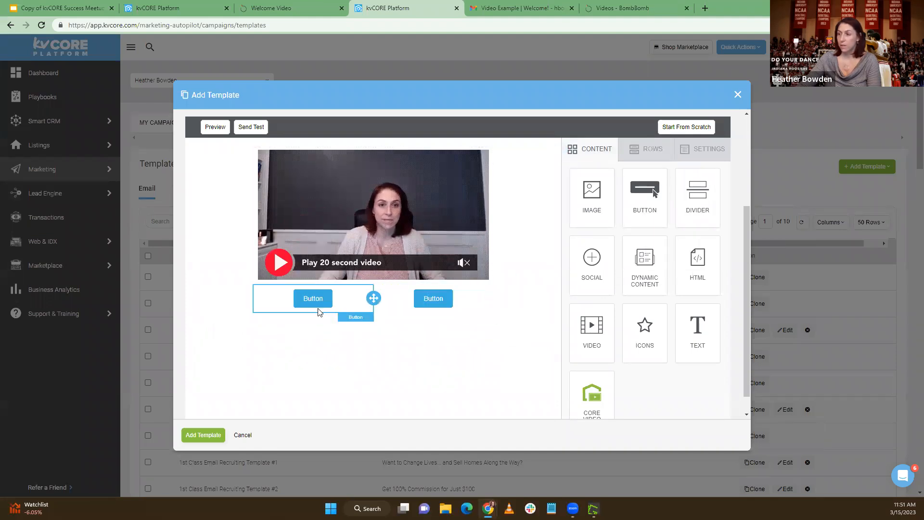
{"action": "double_click", "coordinate": [303, 298]}
{"action": "type", "text": "Chat Wi"}
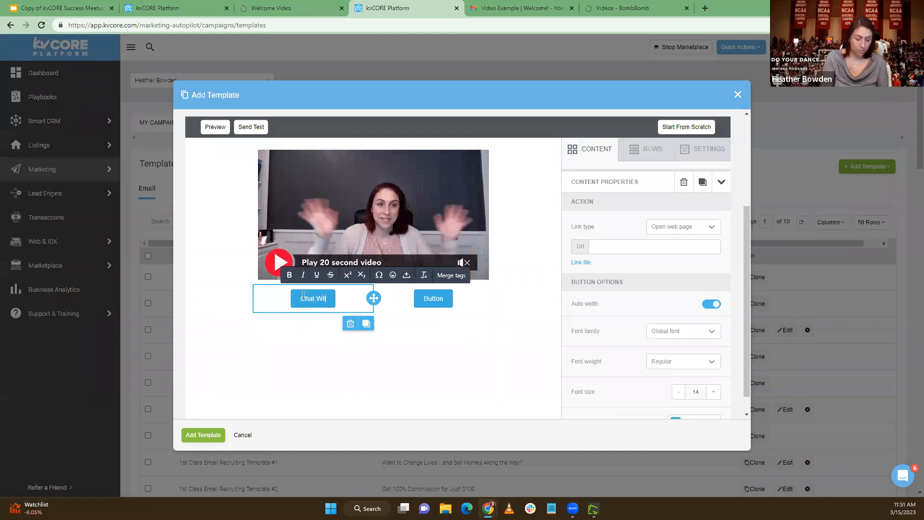
{"action": "type", "text": "th Me!"}
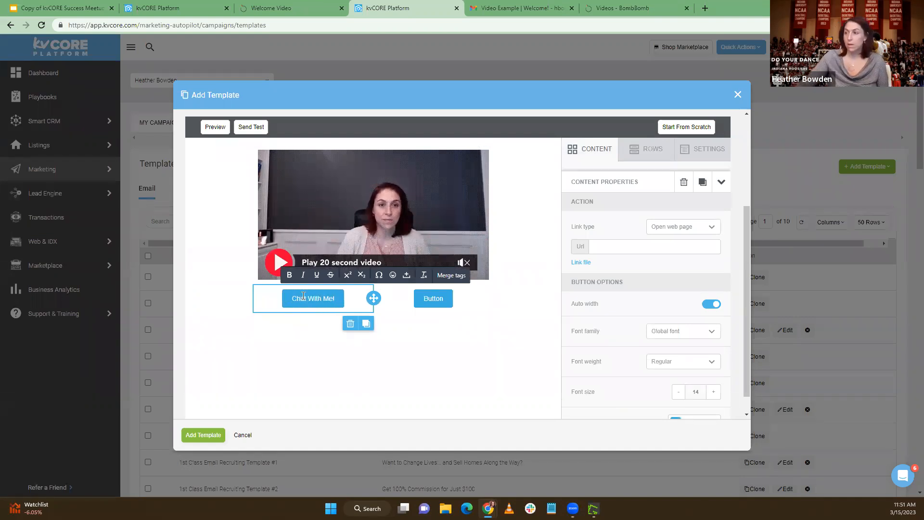
{"action": "left_click", "coordinate": [427, 299]}
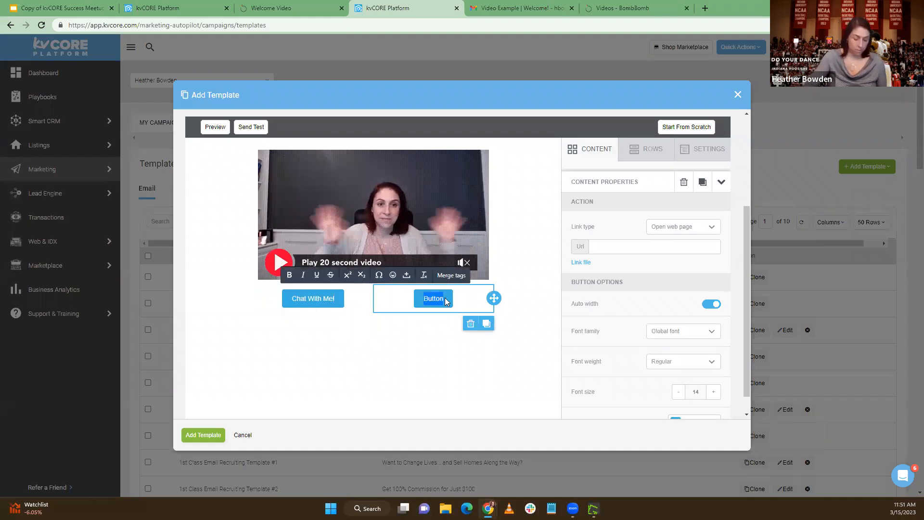
{"action": "type", "text": "Call Me!"}
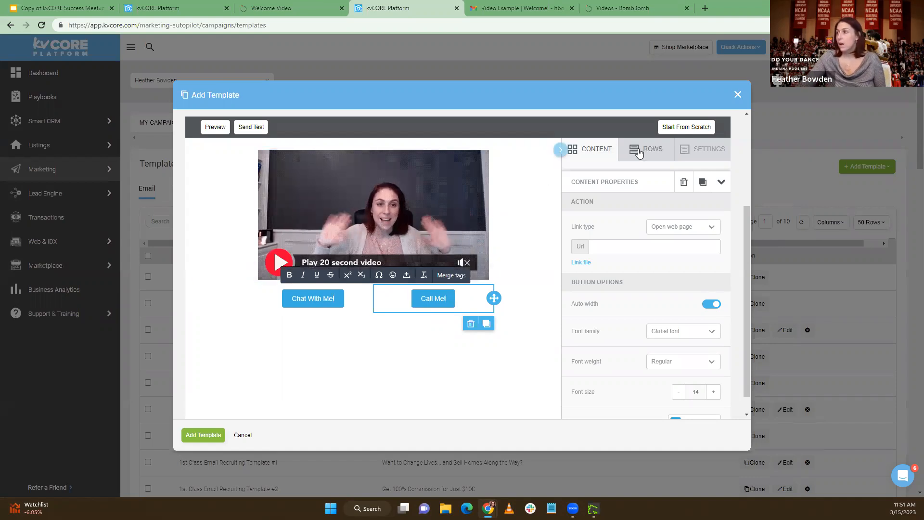
Change the background color of the "Chat With Me!" button to pink, #dc3ae0
{"action": "left_click", "coordinate": [307, 302]}
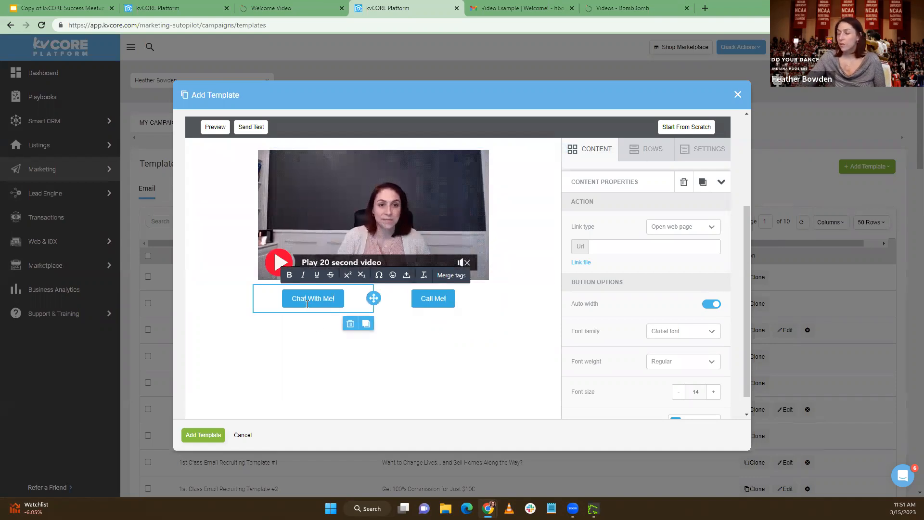
{"action": "scroll", "coordinate": [443, 214], "scroll_direction": "up", "scroll_amount": 1}
{"action": "scroll", "coordinate": [443, 214], "scroll_direction": "down", "scroll_amount": 1}
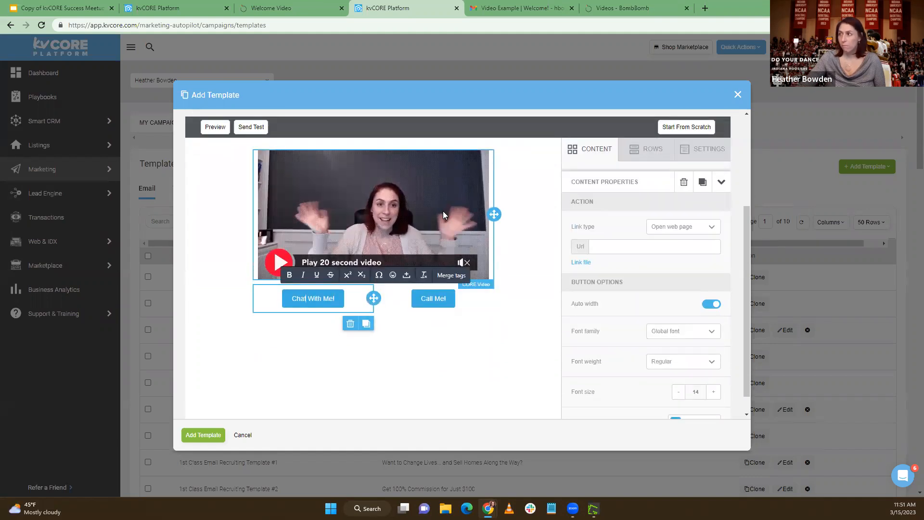
{"action": "scroll", "coordinate": [683, 308], "scroll_direction": "down", "scroll_amount": 2}
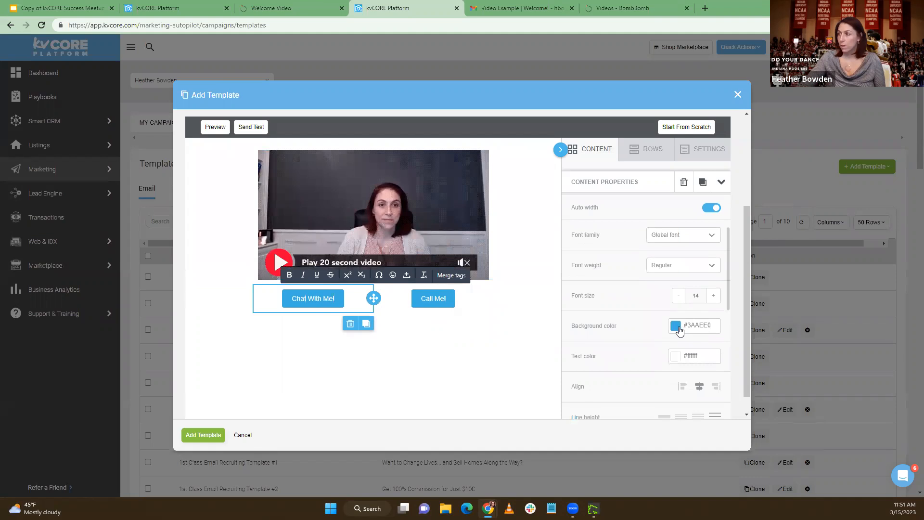
{"action": "left_click", "coordinate": [677, 327]}
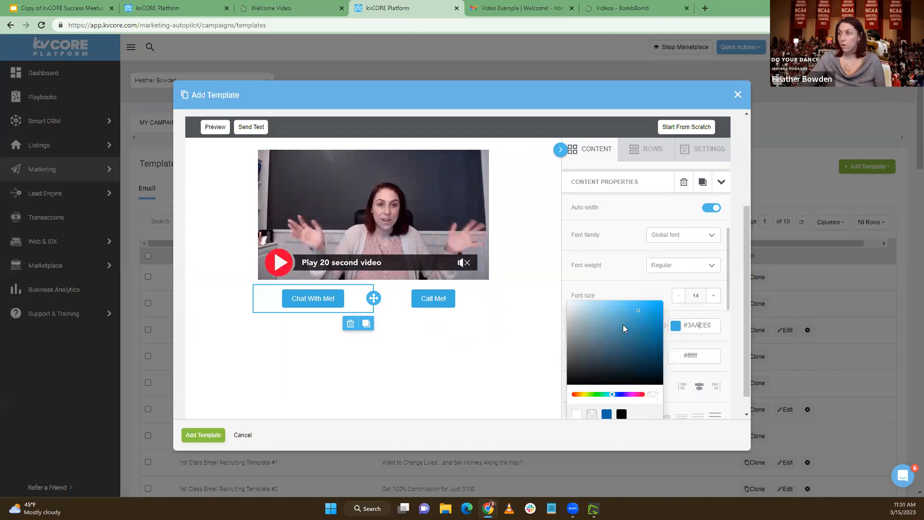
{"action": "scroll", "coordinate": [622, 324], "scroll_direction": "down", "scroll_amount": 2}
{"action": "left_click", "coordinate": [631, 297]}
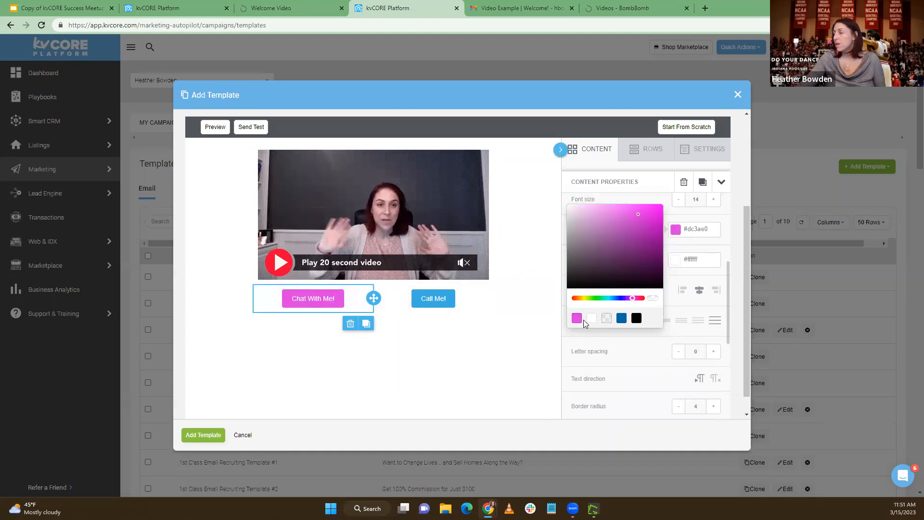
Copy the "Chat With Me!" button's color code #dc3ae0 and apply it as the "Call Me!" button's background color
{"action": "left_click", "coordinate": [418, 300]}
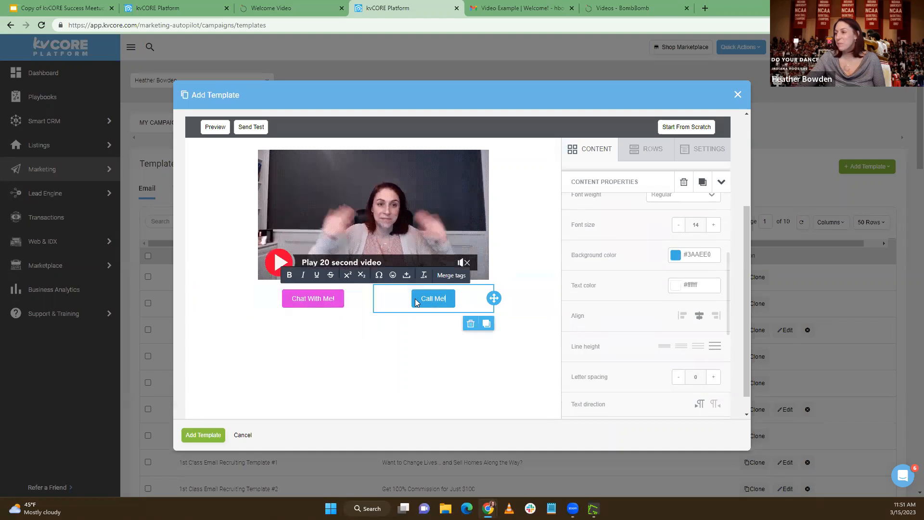
{"action": "left_click", "coordinate": [321, 302]}
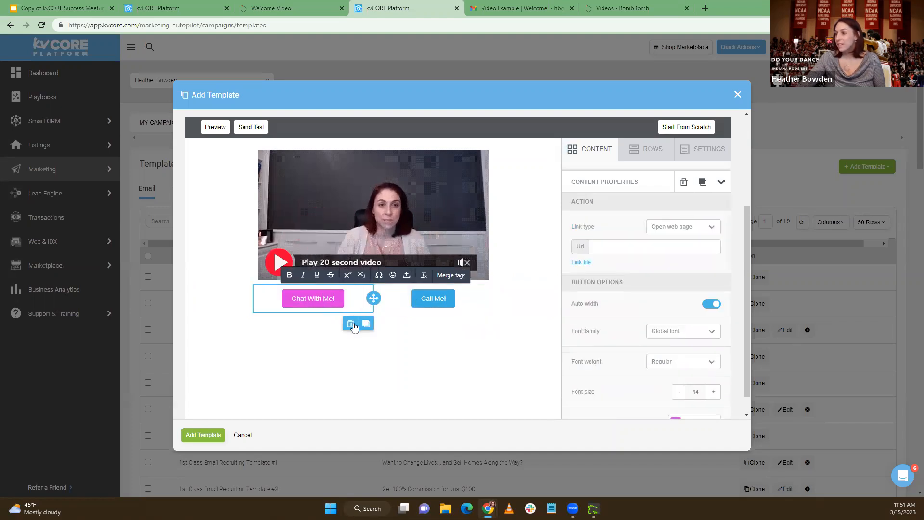
{"action": "scroll", "coordinate": [722, 312], "scroll_direction": "down", "scroll_amount": 3}
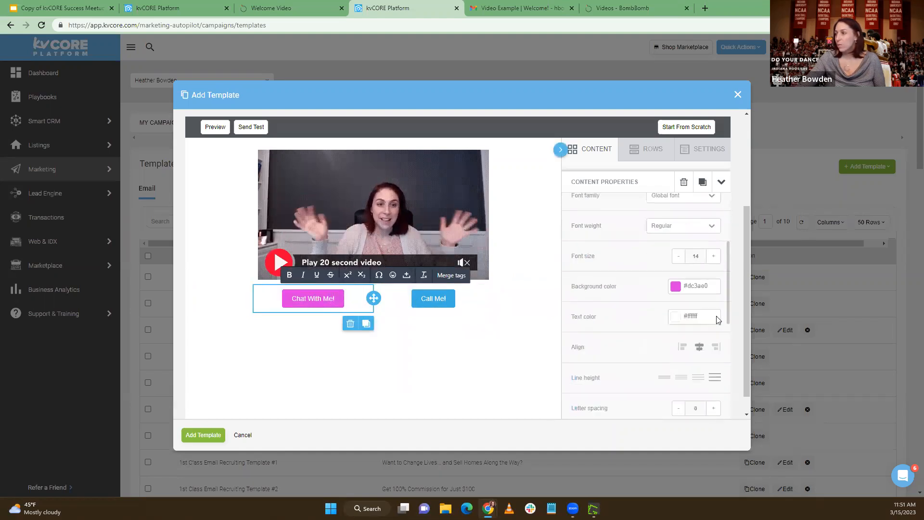
{"action": "left_click_drag", "start_coordinate": [714, 280], "coordinate": [685, 275]}
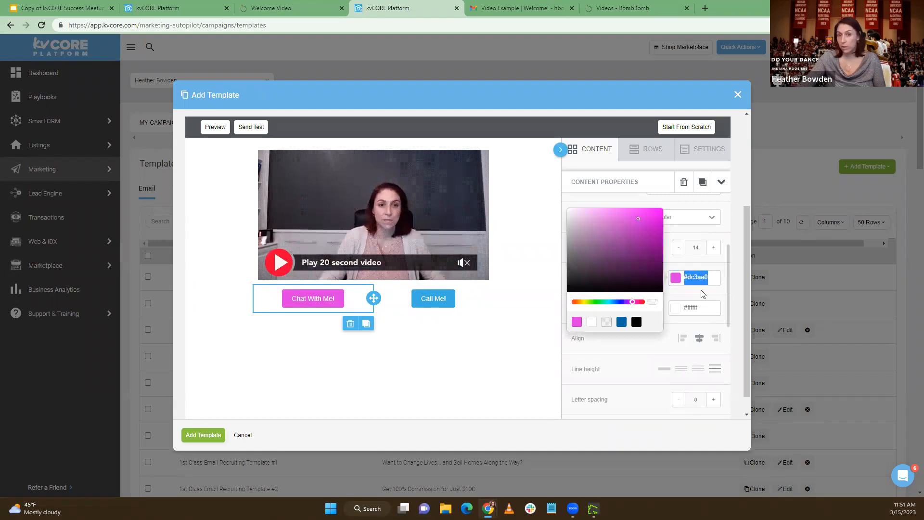
{"action": "left_click", "coordinate": [464, 306]}
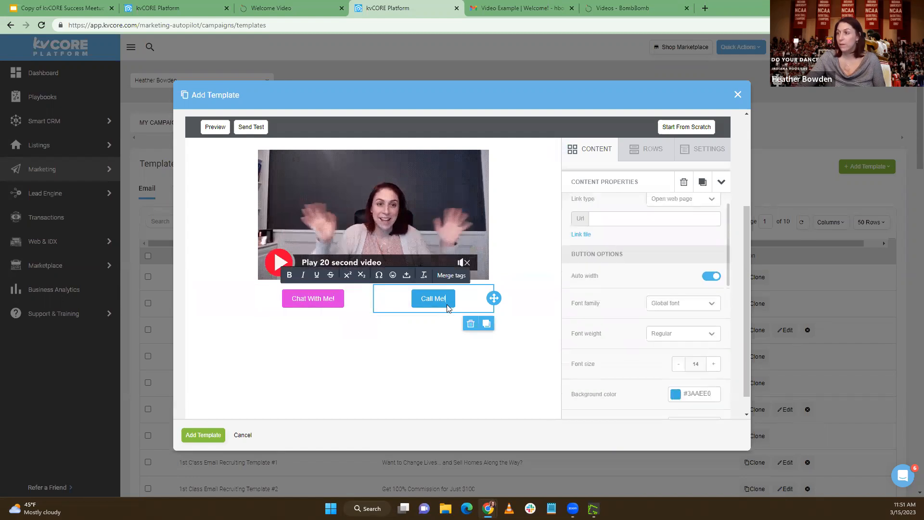
{"action": "scroll", "coordinate": [710, 362], "scroll_direction": "down", "scroll_amount": 1}
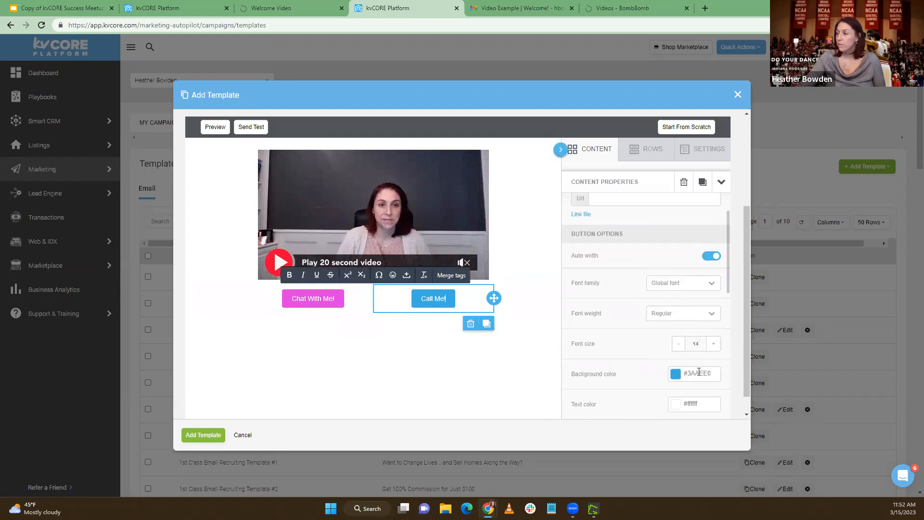
{"action": "left_click_drag", "start_coordinate": [699, 372], "coordinate": [684, 373]}
{"action": "type", "text": "#dc3ae0"}
{"action": "left_click", "coordinate": [499, 357]}
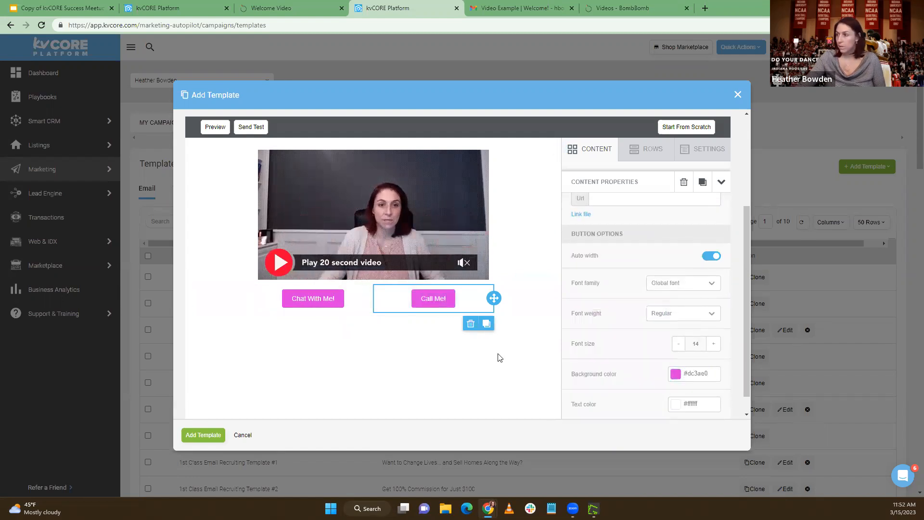
Duplicate the "Chat With Me!" and "Call Me!" buttons to form a second pair beneath them
{"action": "left_click", "coordinate": [340, 299]}
{"action": "left_click", "coordinate": [366, 324]}
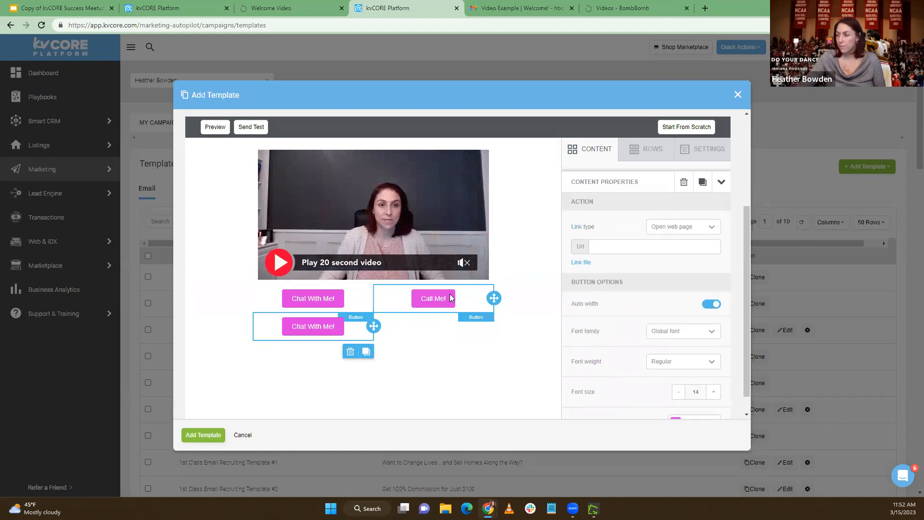
{"action": "left_click", "coordinate": [450, 297]}
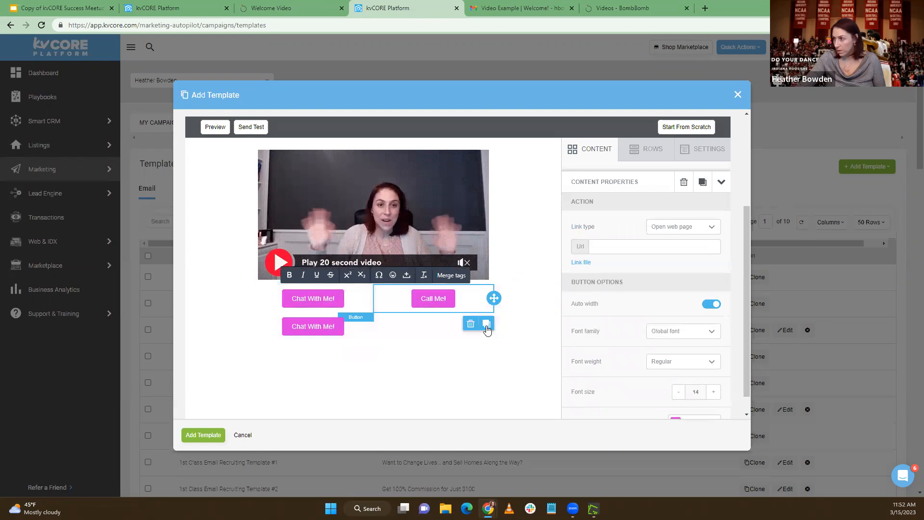
{"action": "left_click", "coordinate": [485, 324]}
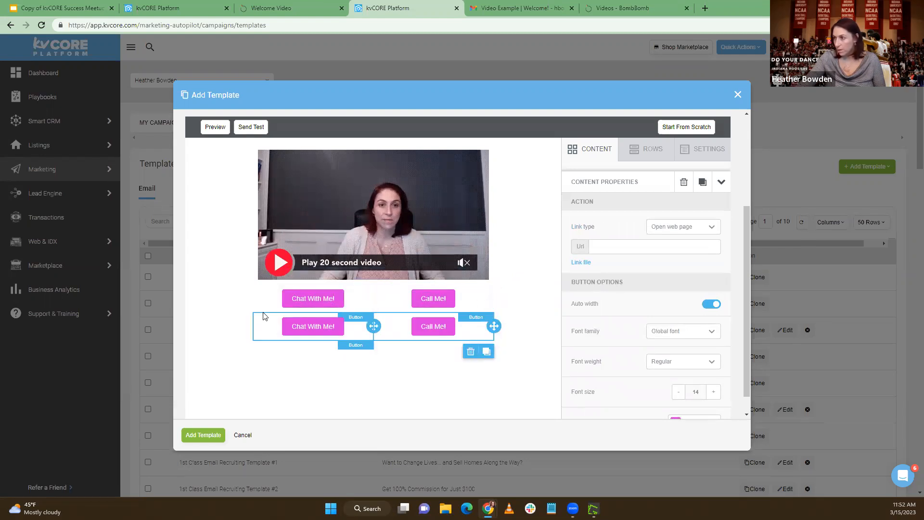
Change the text of the duplicated "Chat With Me!" button to "Search Homes For Sale"
{"action": "left_click", "coordinate": [336, 329]}
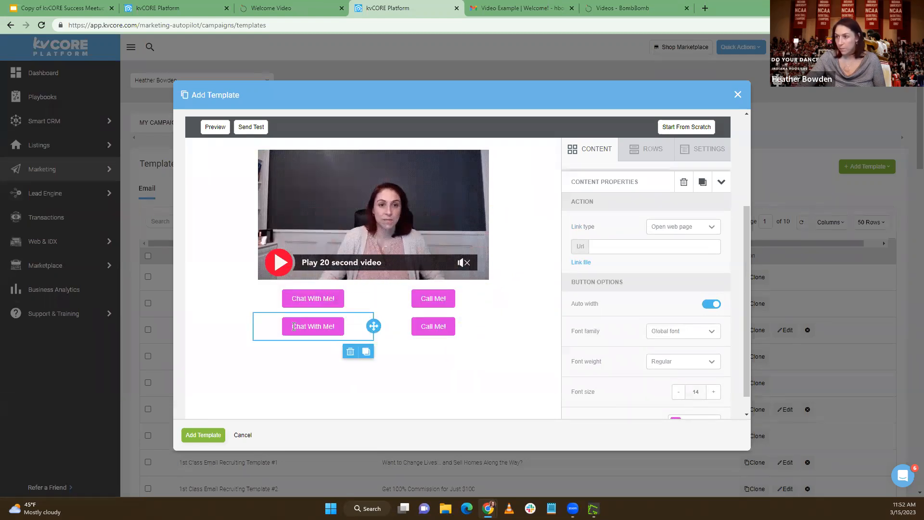
{"action": "type", "text": "Searc"}
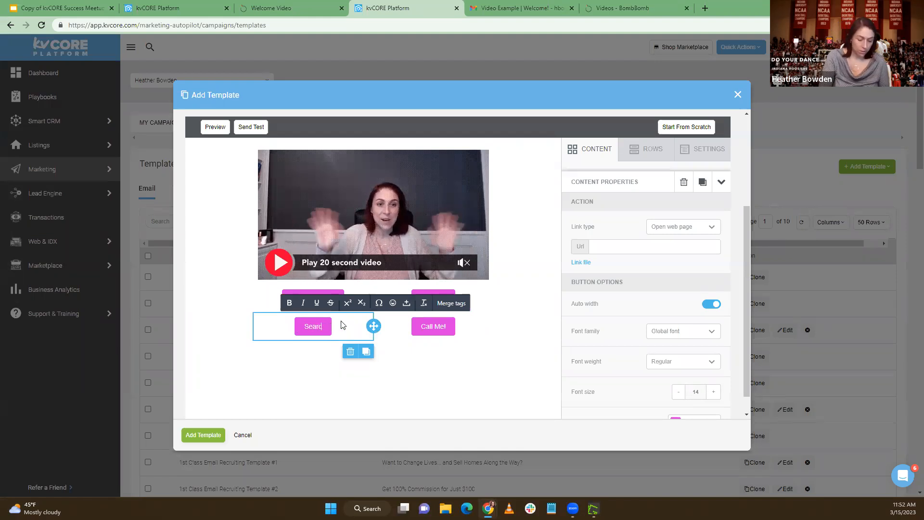
{"action": "type", "text": "h Homes For Sale"}
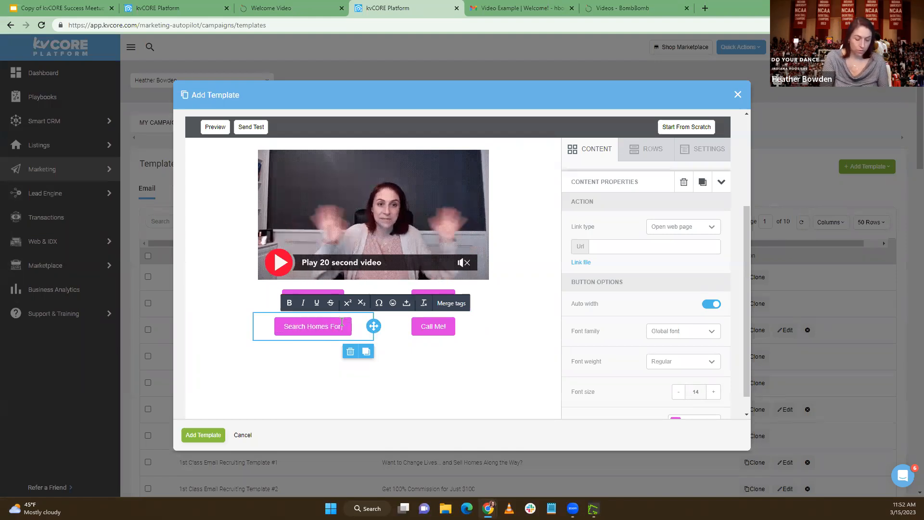
Change the text of the duplicated "Call Me!" button to "Get YOur Home Value!"
{"action": "left_click", "coordinate": [422, 327]}
{"action": "left_click_drag", "start_coordinate": [421, 327], "coordinate": [445, 329]}
{"action": "type", "text": "Get YOur Home Value!"}
{"action": "left_click", "coordinate": [426, 388]}
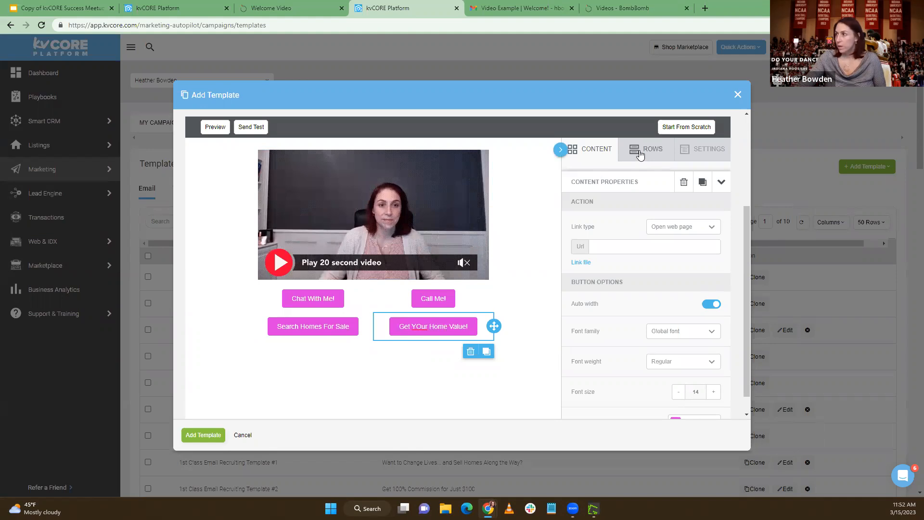
Add a divider above the video and give it line color #DC3AE0 and thickness 9
{"action": "left_click", "coordinate": [579, 149]}
{"action": "left_click_drag", "start_coordinate": [696, 204], "coordinate": [481, 174]}
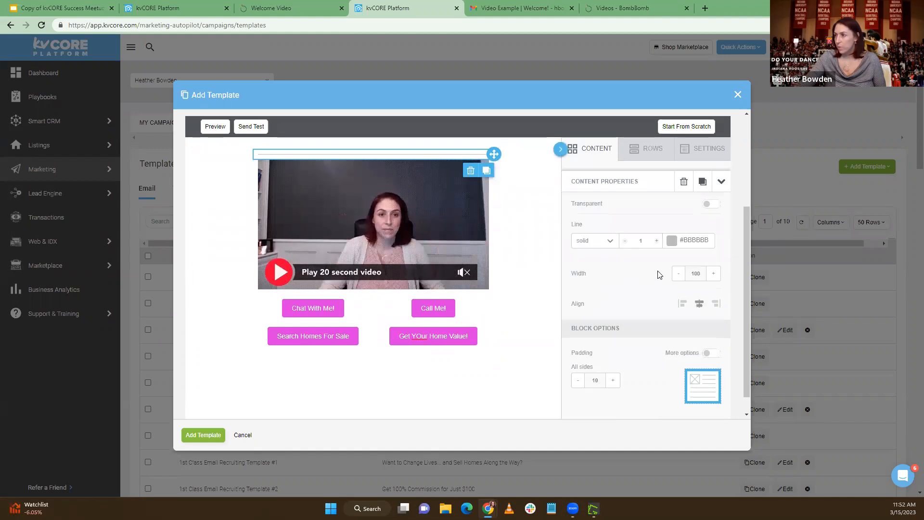
{"action": "scroll", "coordinate": [656, 271], "scroll_direction": "down", "scroll_amount": 1}
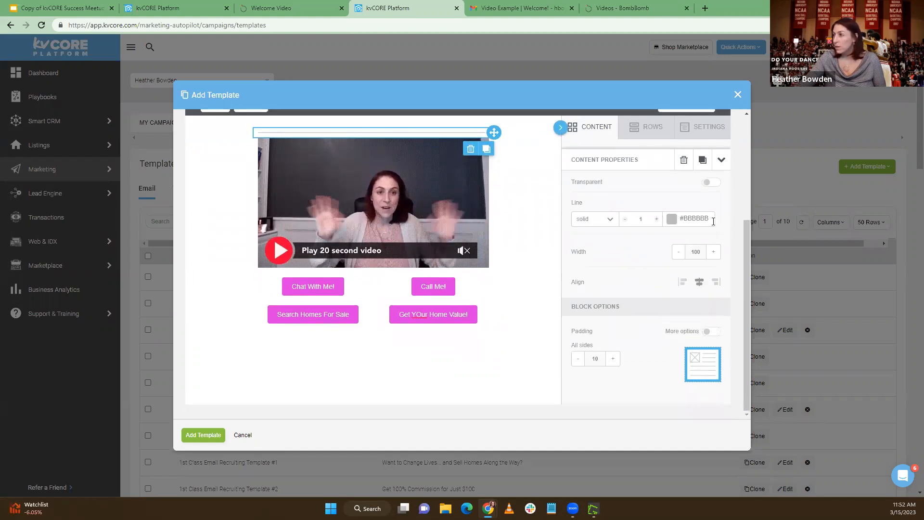
{"action": "left_click_drag", "start_coordinate": [704, 219], "coordinate": [684, 218]}
{"action": "type", "text": "#DC3AE0"}
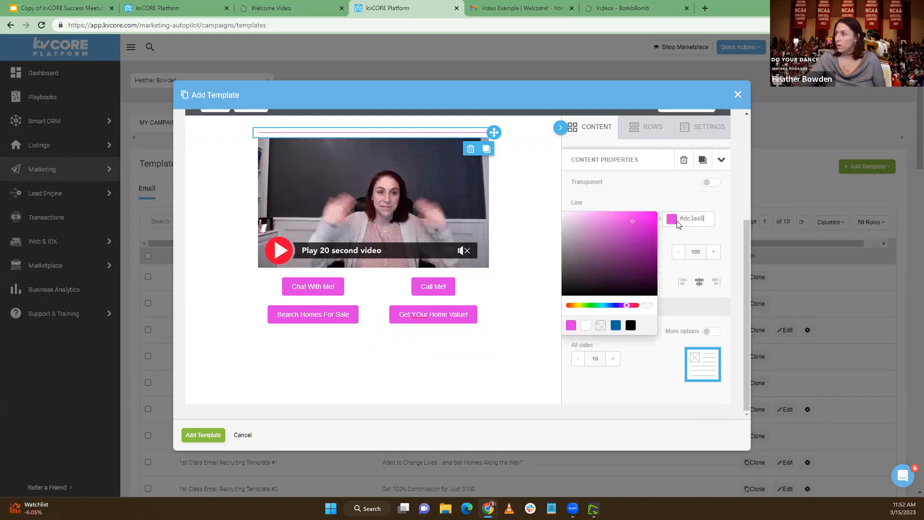
{"action": "left_click", "coordinate": [645, 386]}
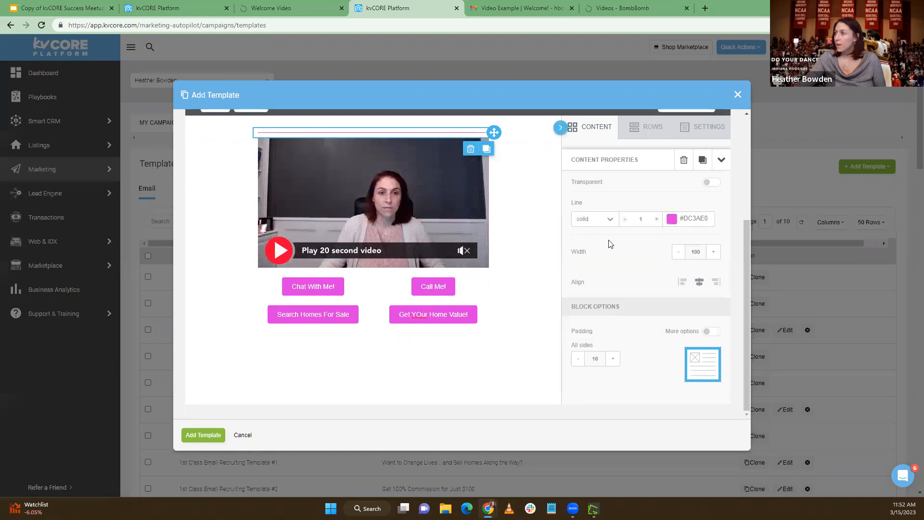
{"action": "left_click", "coordinate": [656, 219]}
{"action": "left_click", "coordinate": [656, 219]}
{"action": "left_click", "coordinate": [656, 219]}
{"action": "left_click", "coordinate": [656, 219]}
{"action": "left_click", "coordinate": [656, 218]}
{"action": "left_click", "coordinate": [656, 218]}
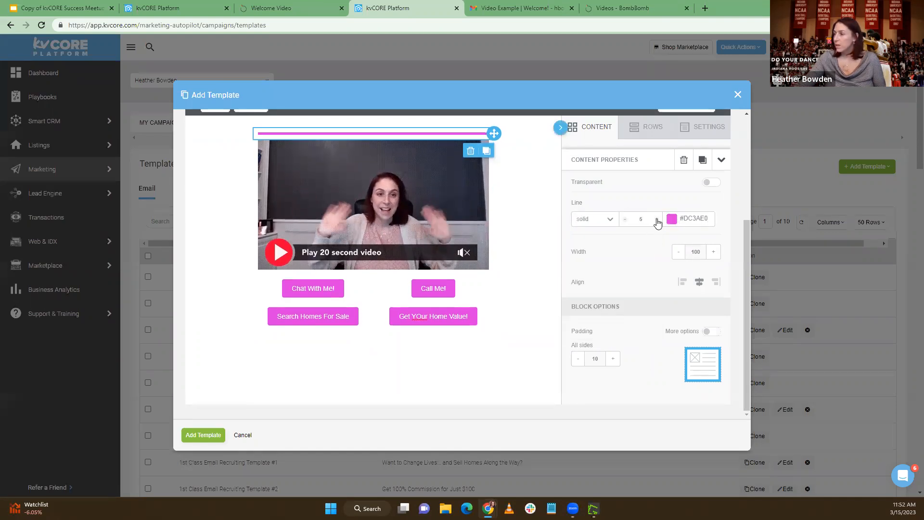
{"action": "left_click", "coordinate": [657, 219]}
{"action": "left_click", "coordinate": [656, 219]}
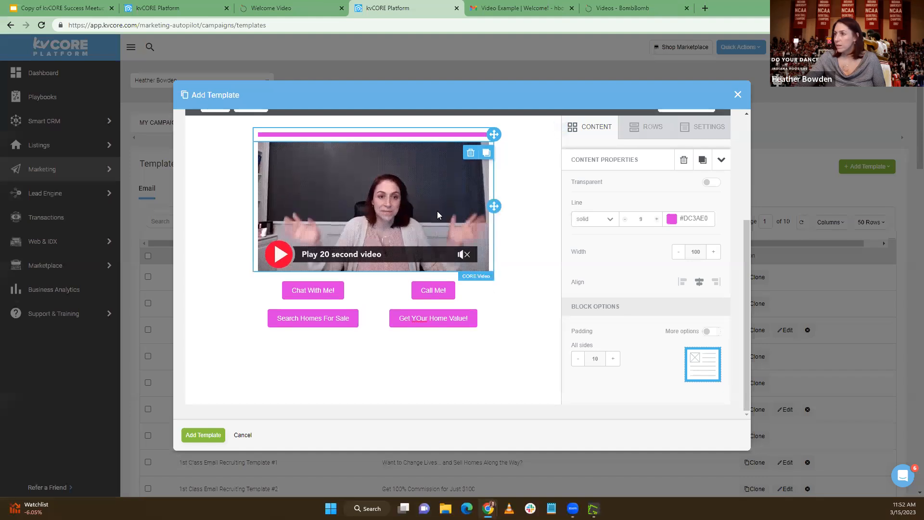
Correct the home value button's text to "Get Your Home Value!" and select the "Chat With Me!" button
{"action": "left_click", "coordinate": [216, 320]}
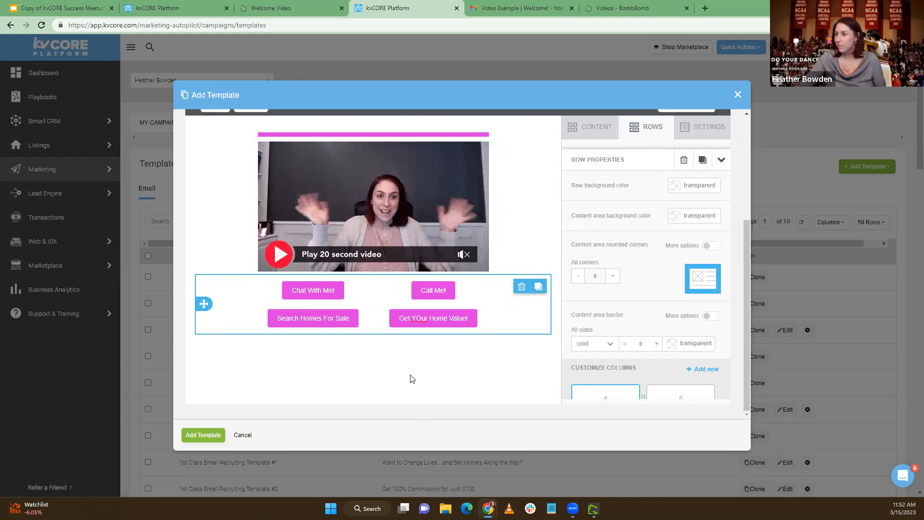
{"action": "left_click", "coordinate": [426, 314]}
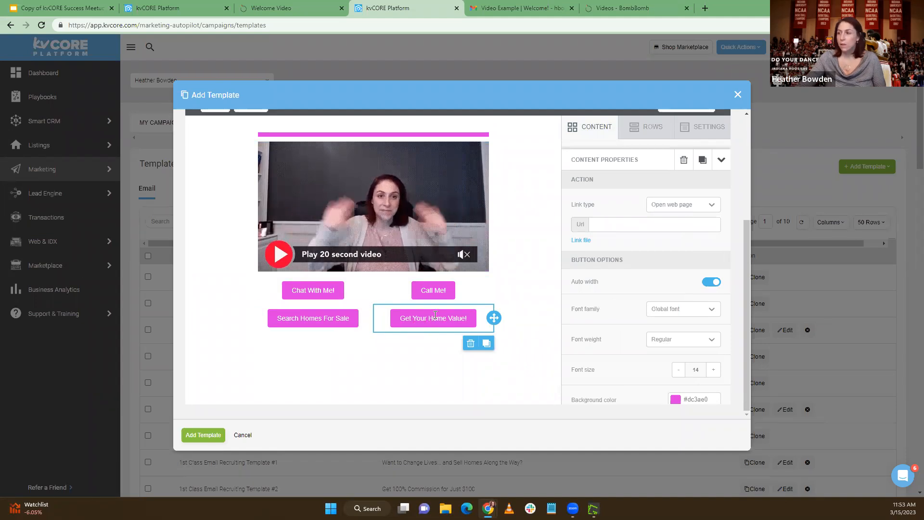
{"action": "left_click", "coordinate": [260, 291]}
{"action": "left_click", "coordinate": [307, 292]}
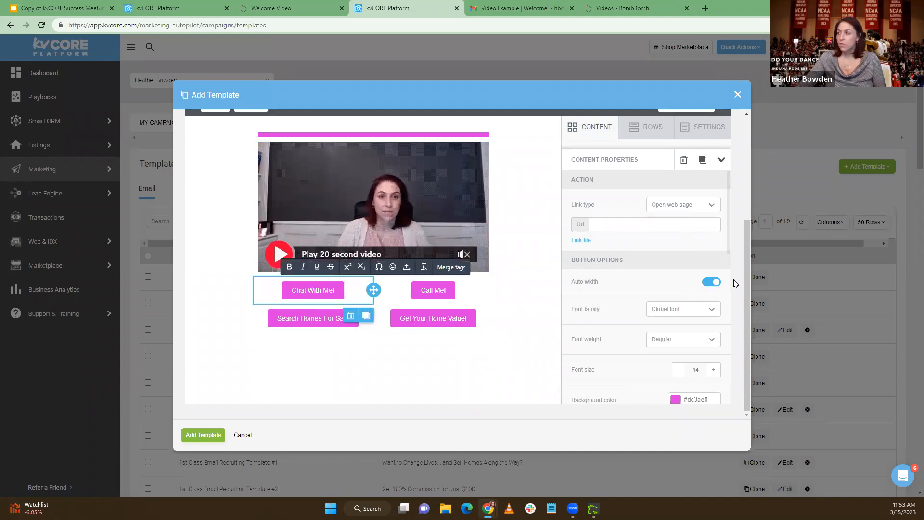
Open the Messenger link m.me/rockstonegroup in a new browser tab and continue with the signed-in account to view the chat
{"action": "left_click", "coordinate": [706, 9]}
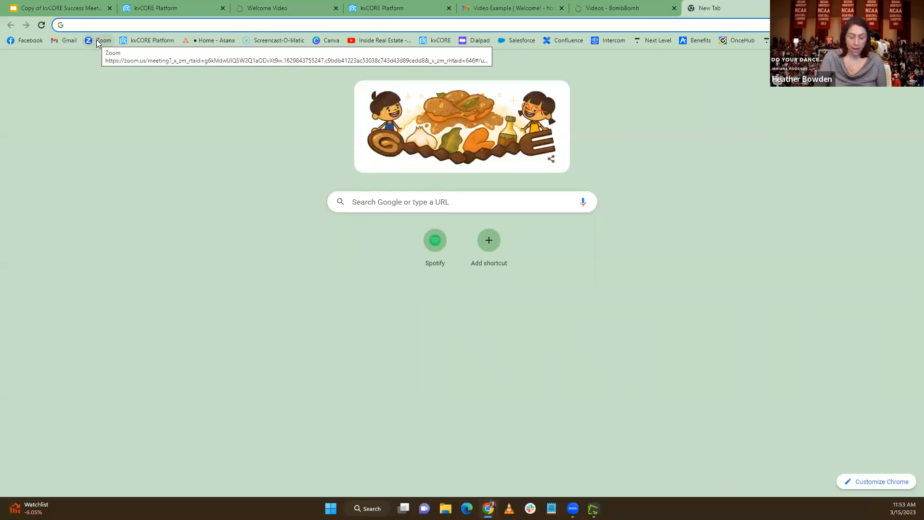
{"action": "type", "text": "m.me"}
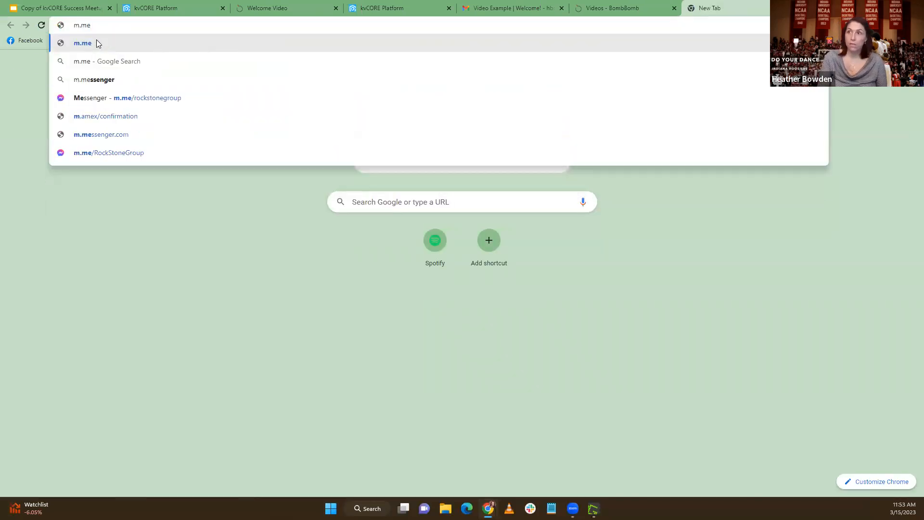
{"action": "type", "text": "/"}
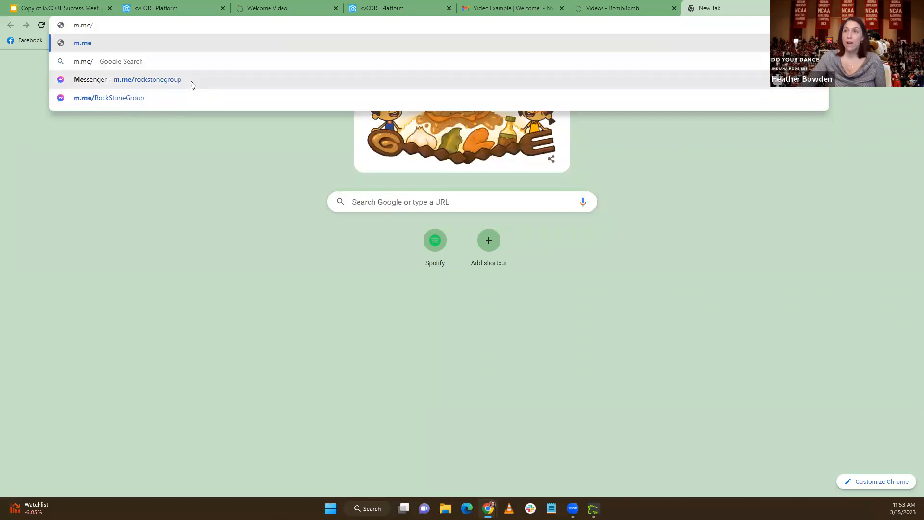
{"action": "key", "text": "Down"}
{"action": "key", "text": "Down"}
{"action": "left_click", "coordinate": [138, 81]}
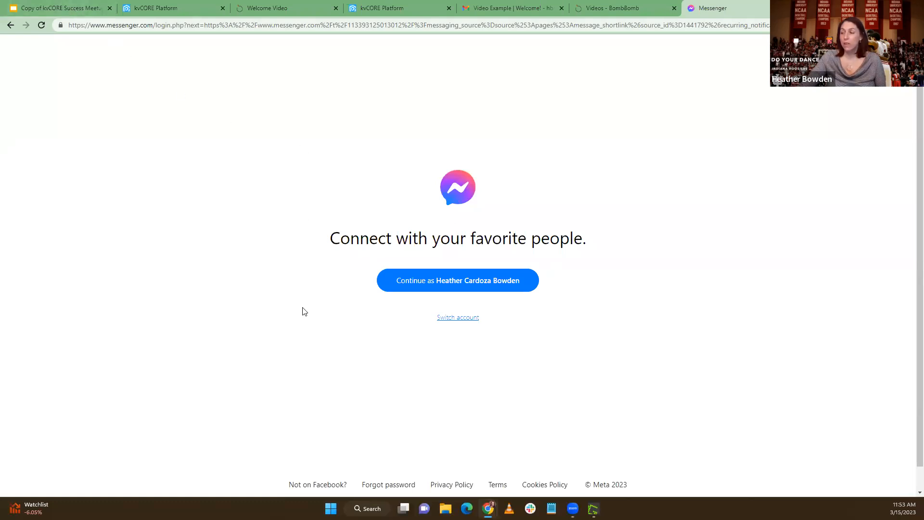
{"action": "left_click", "coordinate": [478, 291]}
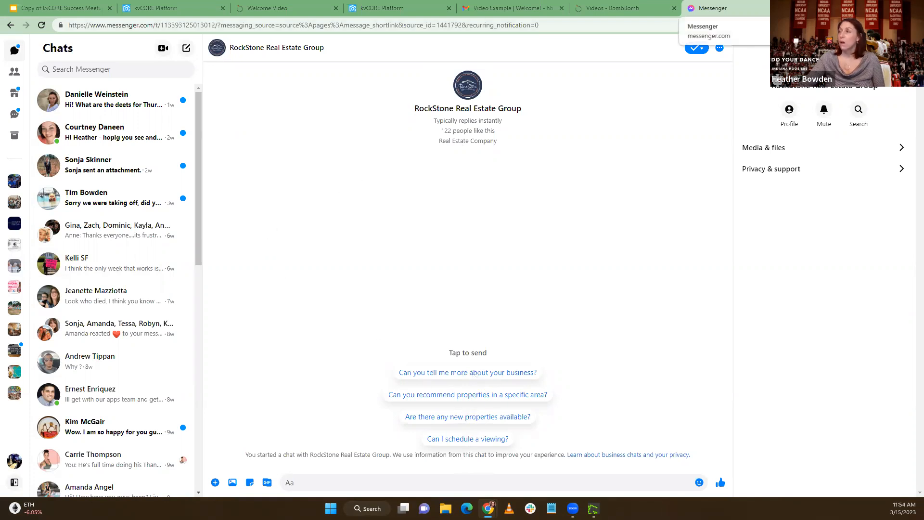
Close the Messenger tab and set the "Chat With Me!" button's link URL to m.me/name
{"action": "left_click", "coordinate": [787, 8]}
{"action": "left_click", "coordinate": [619, 224]}
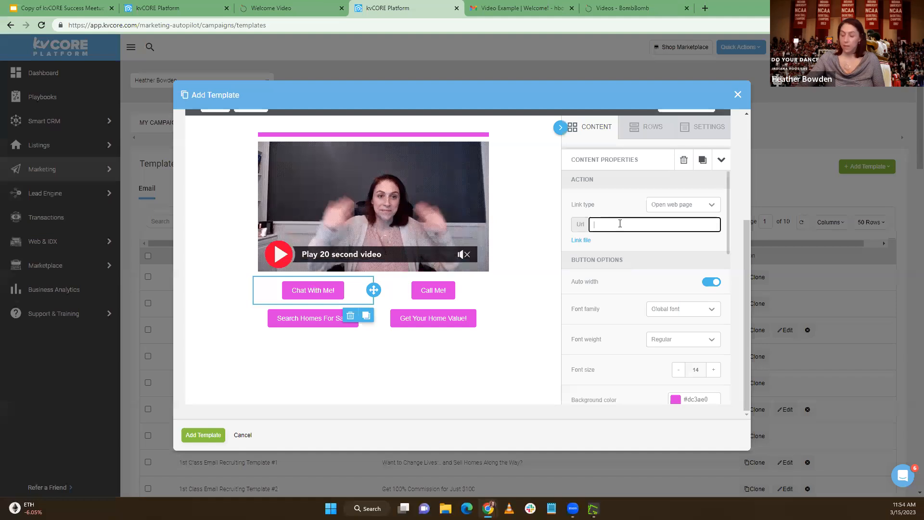
{"action": "type", "text": "m.me/"}
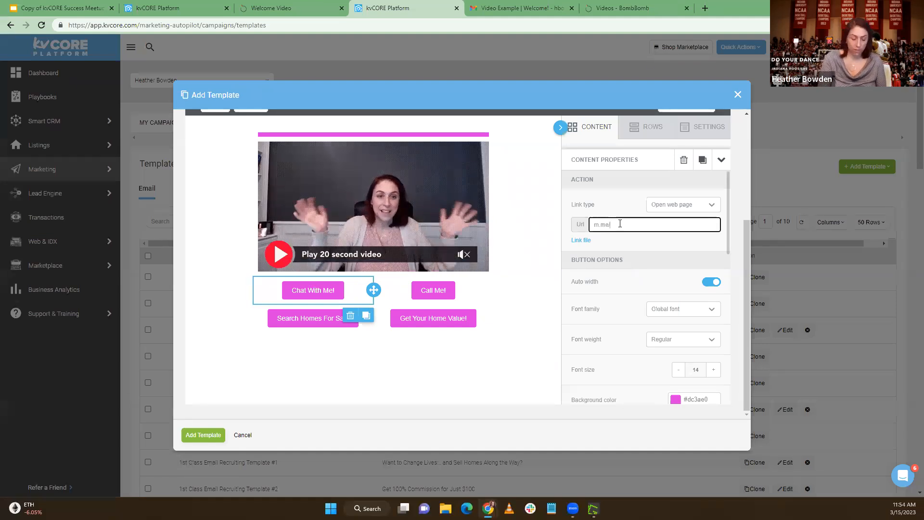
{"action": "type", "text": "name"}
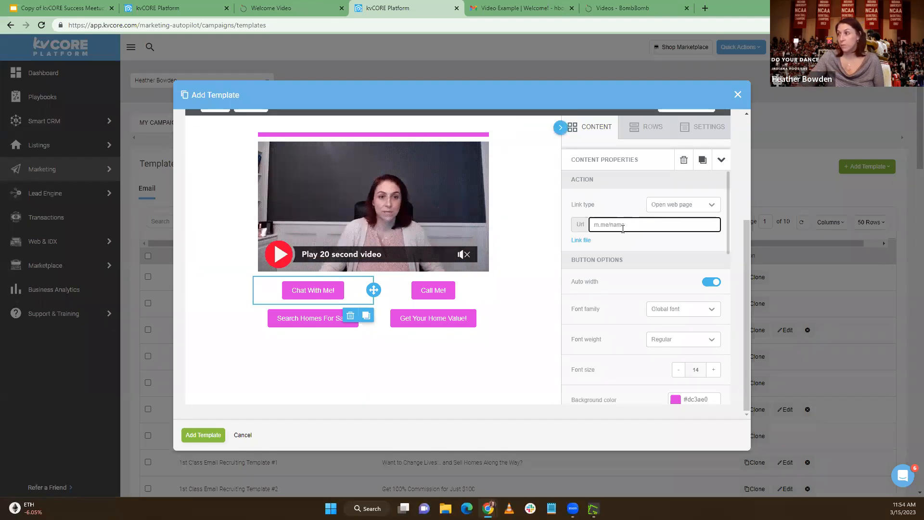
Place an empty CORE Video block between the divider and the existing video, and delete it again
{"action": "left_click", "coordinate": [421, 290]}
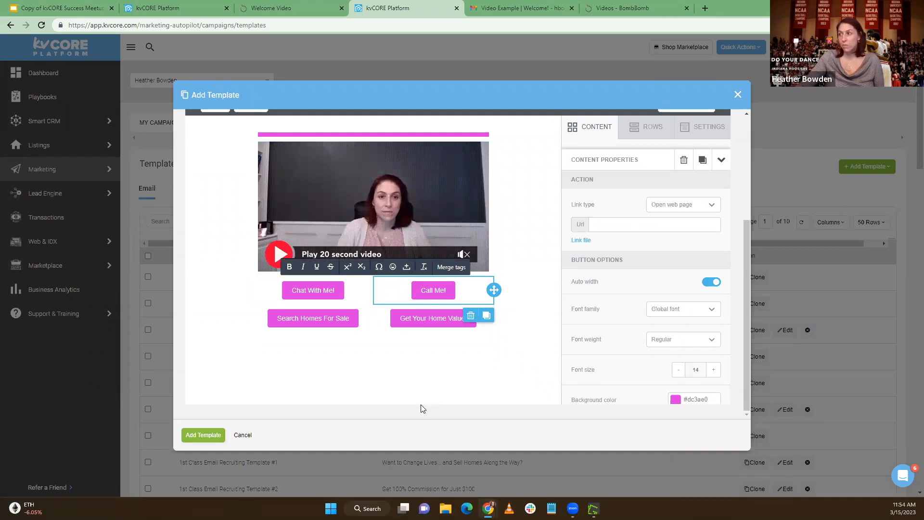
{"action": "left_click", "coordinate": [606, 136]}
{"action": "left_click_drag", "start_coordinate": [574, 381], "coordinate": [556, 338]}
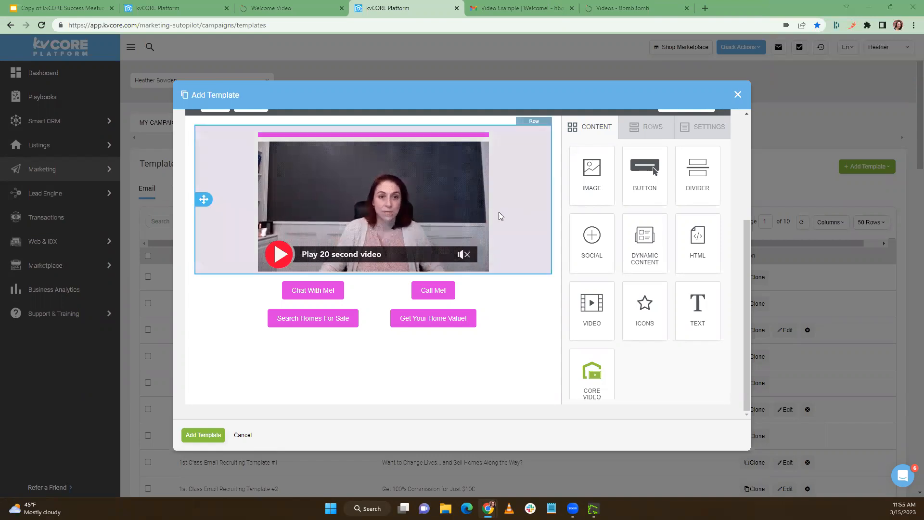
{"action": "left_click_drag", "start_coordinate": [591, 378], "coordinate": [400, 137]}
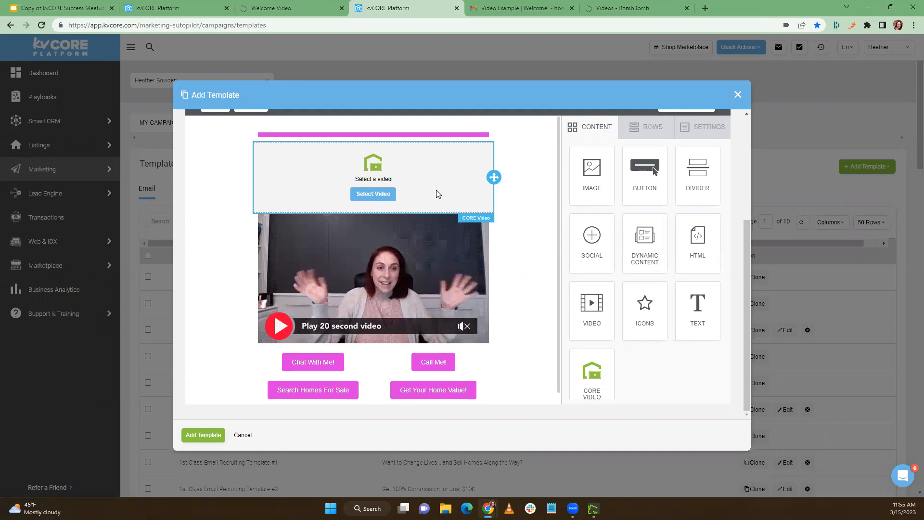
{"action": "left_click", "coordinate": [457, 181]}
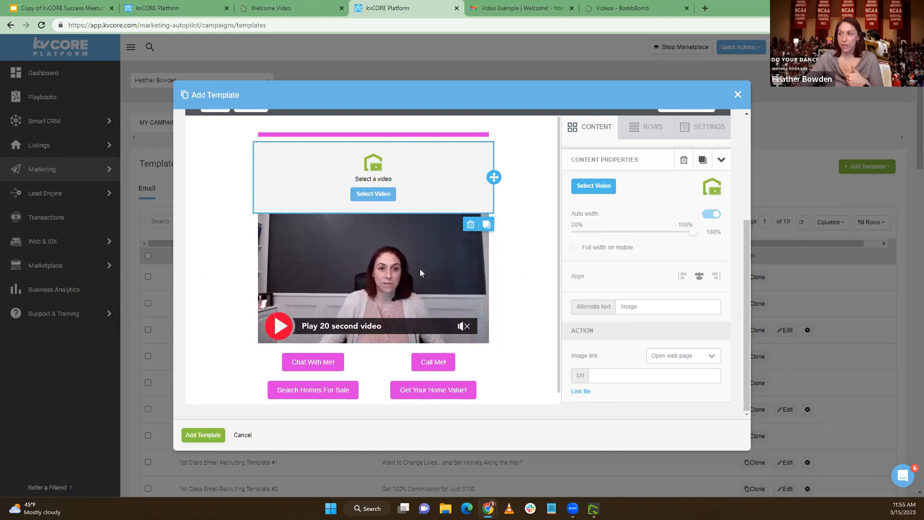
{"action": "left_click", "coordinate": [470, 226]}
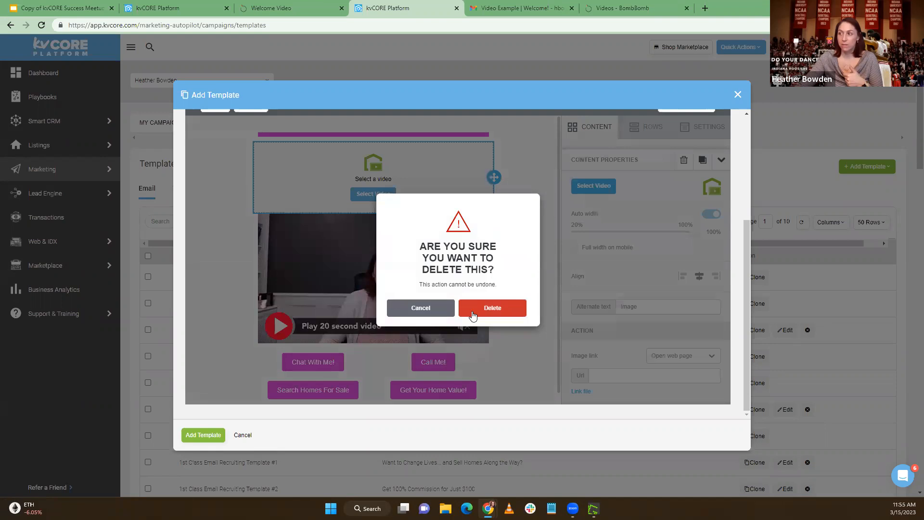
{"action": "left_click", "coordinate": [498, 310]}
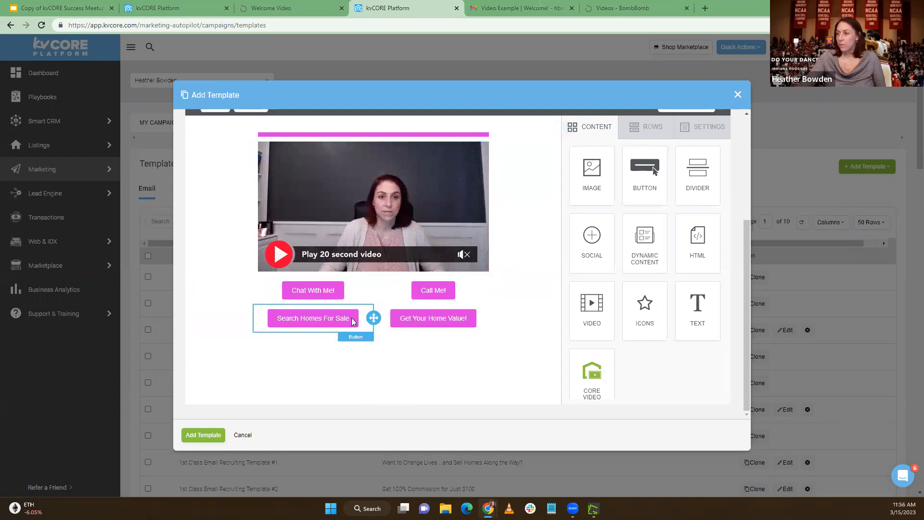
Add a one-column row beneath the four buttons and place an image block in it
{"action": "left_click", "coordinate": [653, 126]}
{"action": "left_click_drag", "start_coordinate": [619, 204], "coordinate": [419, 344]}
{"action": "left_click", "coordinate": [396, 360]}
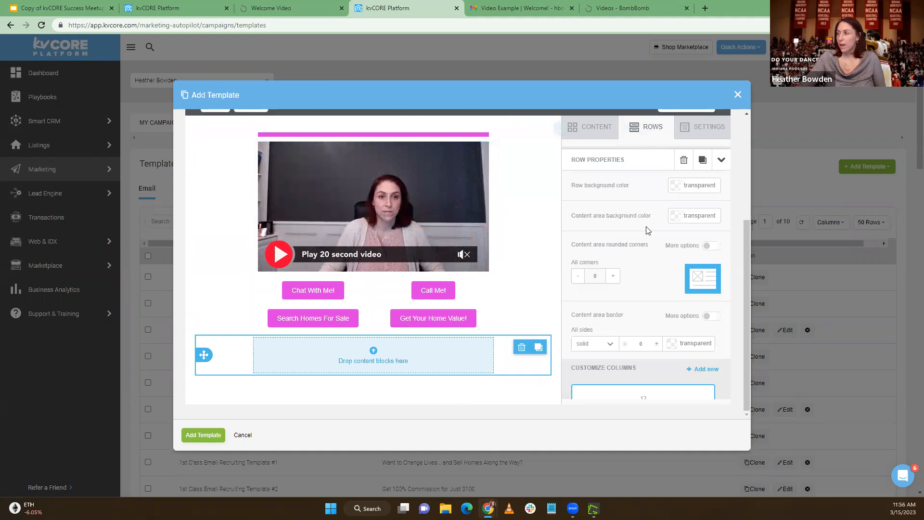
{"action": "left_click", "coordinate": [602, 131]}
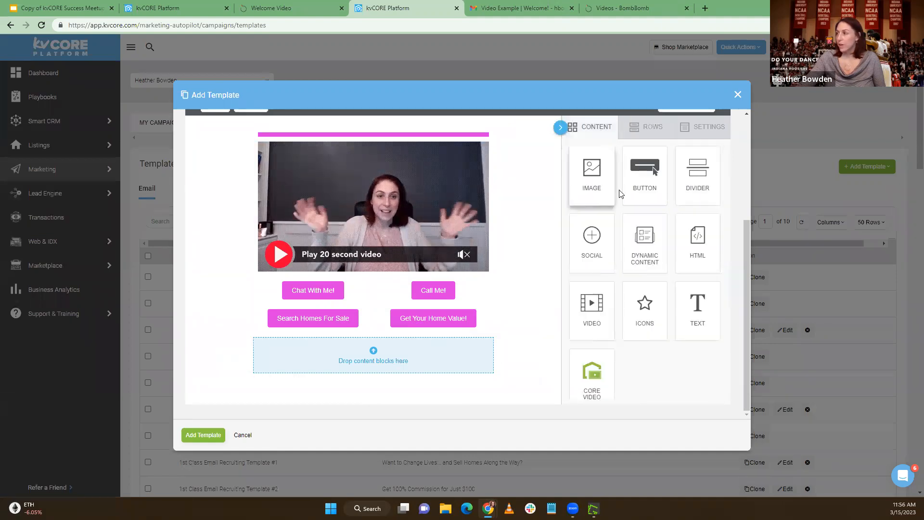
{"action": "left_click_drag", "start_coordinate": [598, 183], "coordinate": [392, 367]}
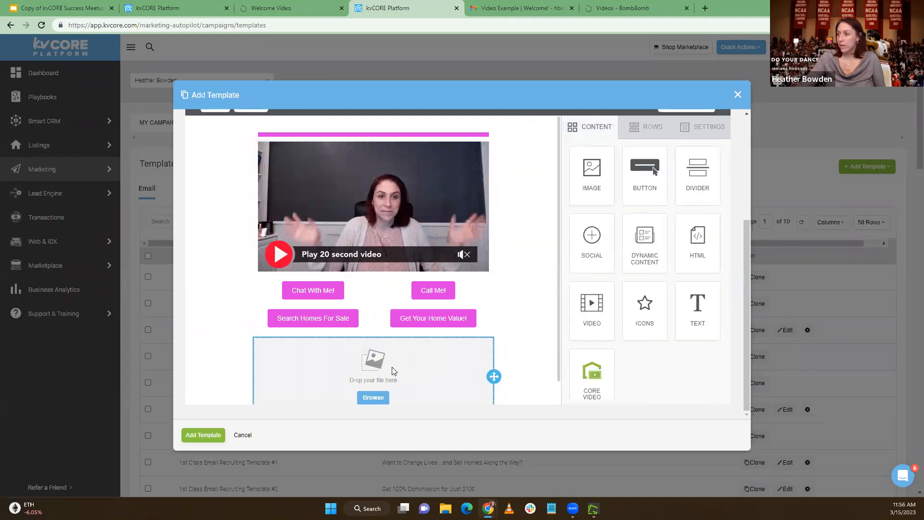
{"action": "left_click", "coordinate": [385, 373]}
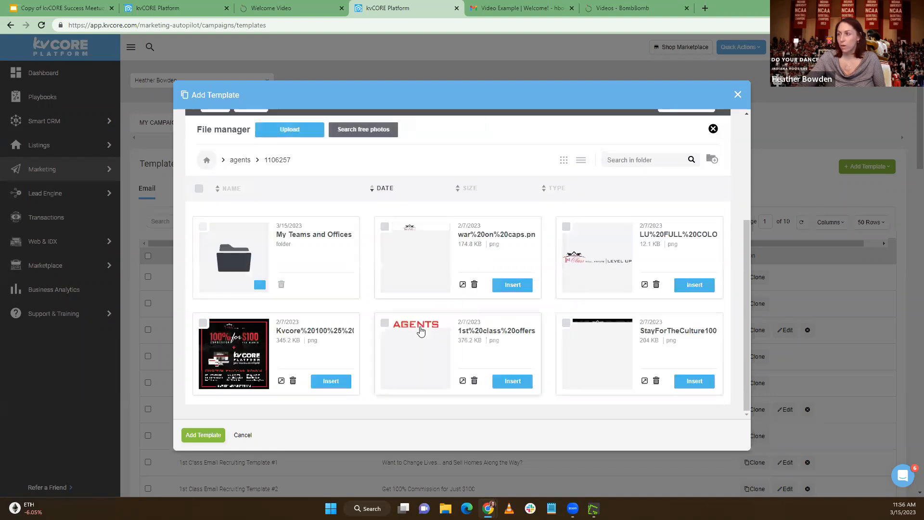
{"action": "scroll", "coordinate": [429, 302], "scroll_direction": "down", "scroll_amount": 10}
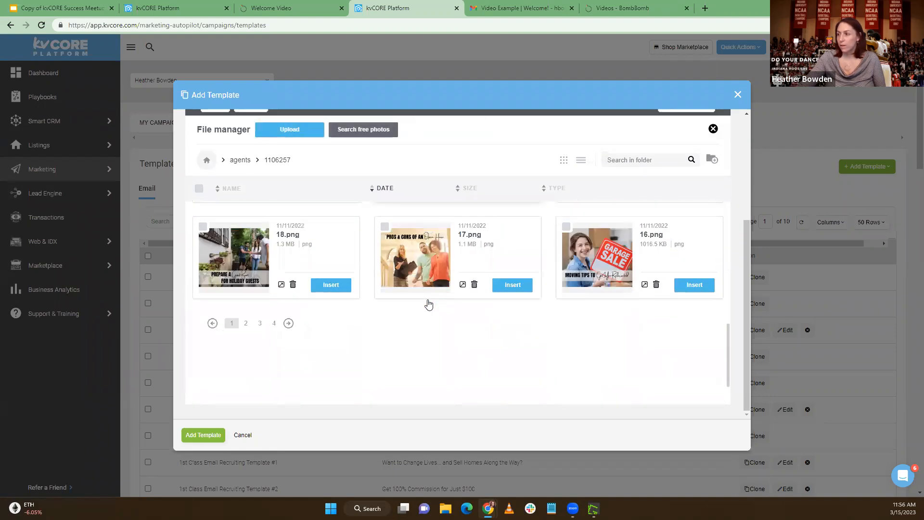
{"action": "left_click", "coordinate": [245, 273]}
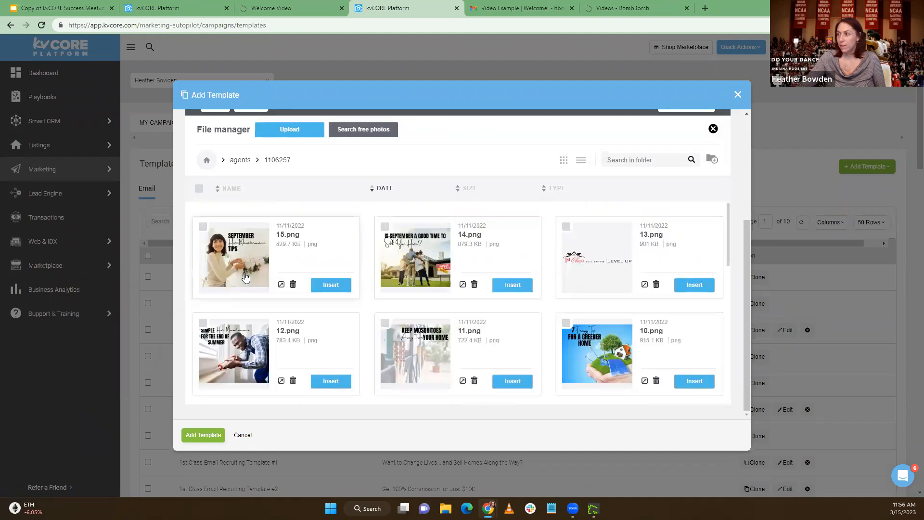
{"action": "scroll", "coordinate": [258, 283], "scroll_direction": "down", "scroll_amount": 3}
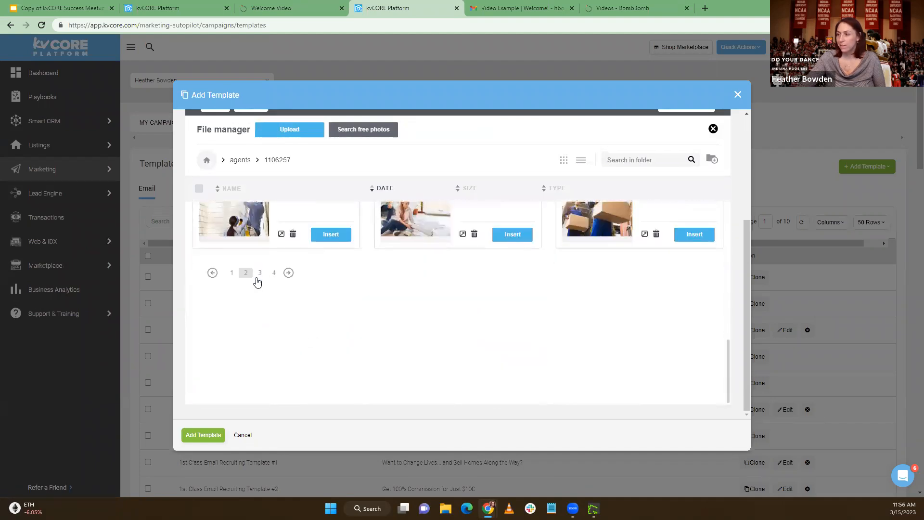
{"action": "left_click", "coordinate": [289, 130]}
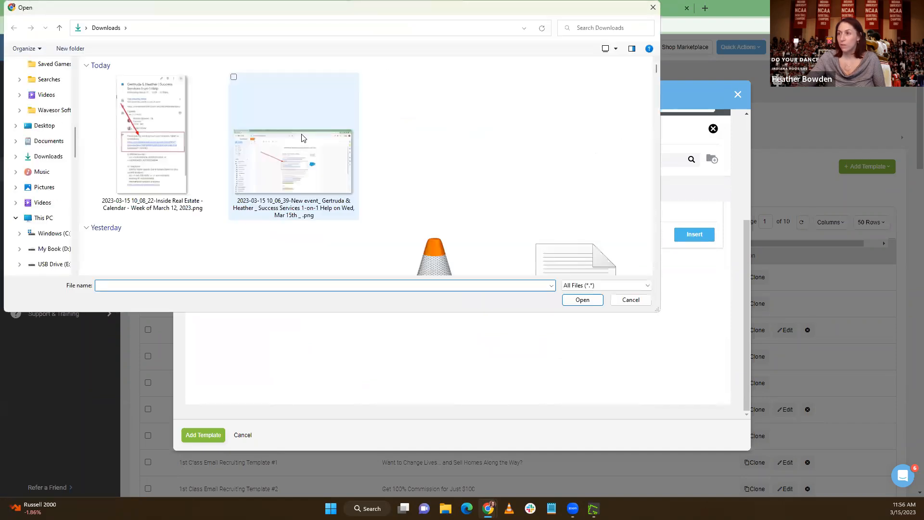
{"action": "scroll", "coordinate": [302, 138], "scroll_direction": "down", "scroll_amount": 15}
{"action": "scroll", "coordinate": [302, 136], "scroll_direction": "down", "scroll_amount": 5}
{"action": "scroll", "coordinate": [304, 139], "scroll_direction": "down", "scroll_amount": 5}
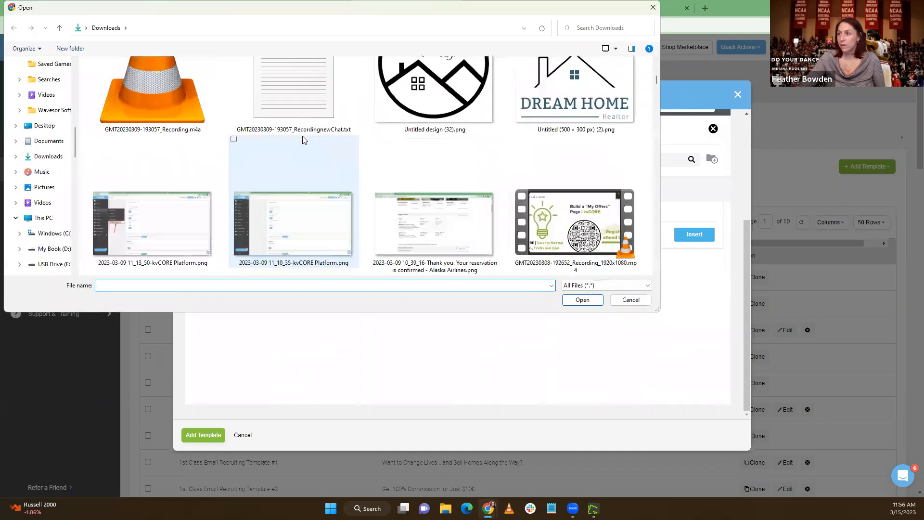
{"action": "scroll", "coordinate": [303, 136], "scroll_direction": "down", "scroll_amount": 4}
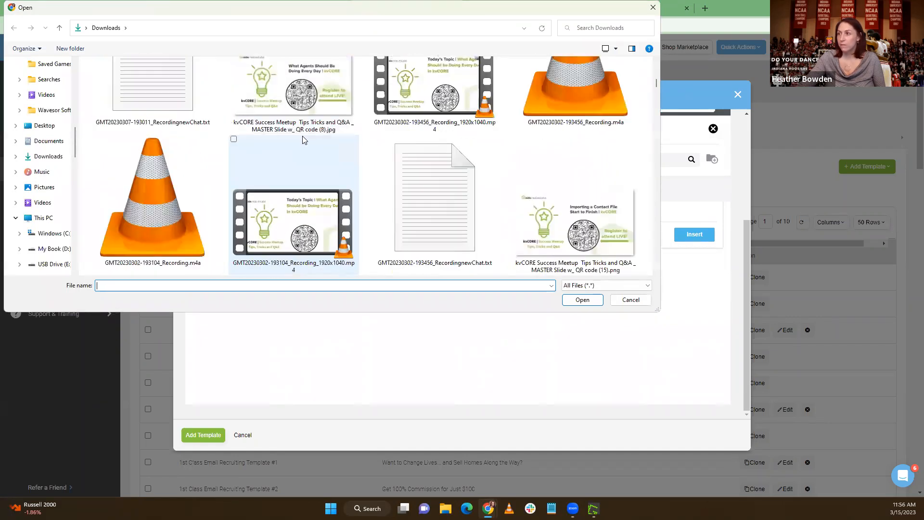
{"action": "scroll", "coordinate": [302, 135], "scroll_direction": "up", "scroll_amount": 5}
{"action": "scroll", "coordinate": [303, 139], "scroll_direction": "up", "scroll_amount": 4}
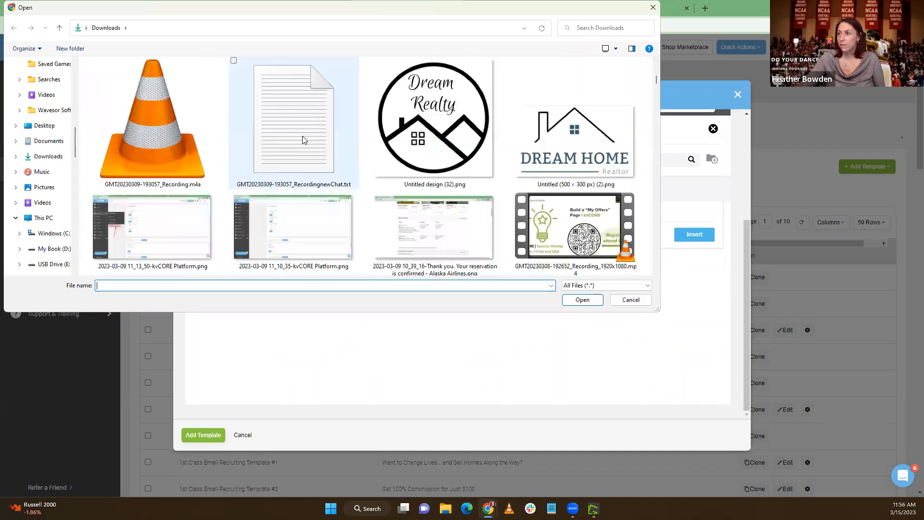
{"action": "scroll", "coordinate": [303, 140], "scroll_direction": "up", "scroll_amount": 2}
{"action": "scroll", "coordinate": [303, 140], "scroll_direction": "down", "scroll_amount": 6}
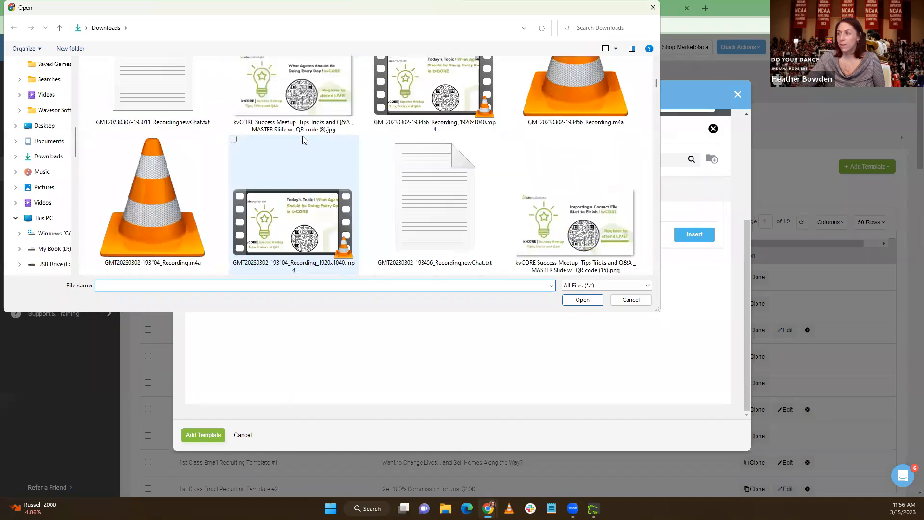
{"action": "scroll", "coordinate": [303, 139], "scroll_direction": "down", "scroll_amount": 2}
{"action": "scroll", "coordinate": [302, 139], "scroll_direction": "down", "scroll_amount": 10}
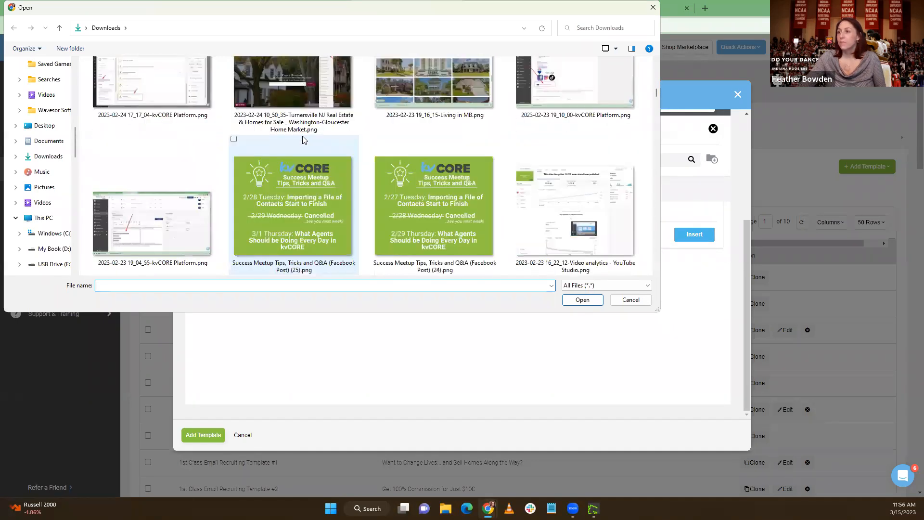
{"action": "scroll", "coordinate": [303, 139], "scroll_direction": "down", "scroll_amount": 12}
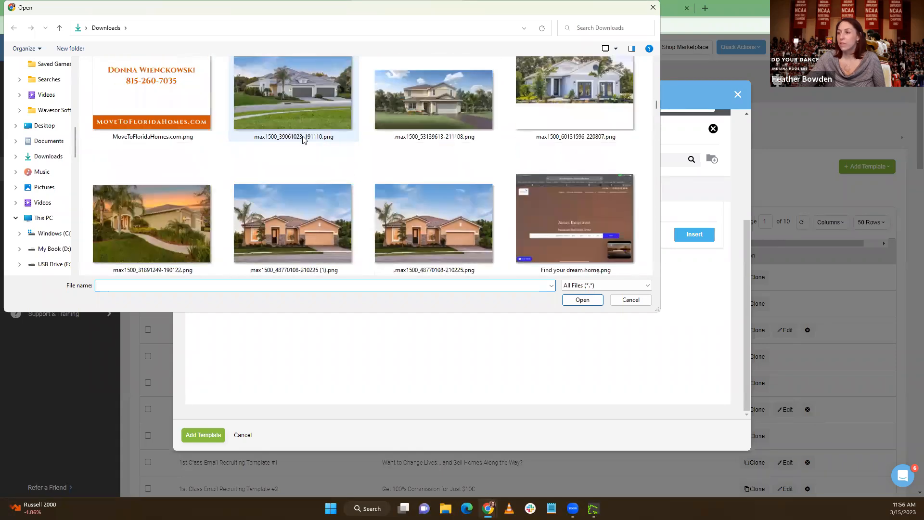
{"action": "scroll", "coordinate": [303, 140], "scroll_direction": "down", "scroll_amount": 10}
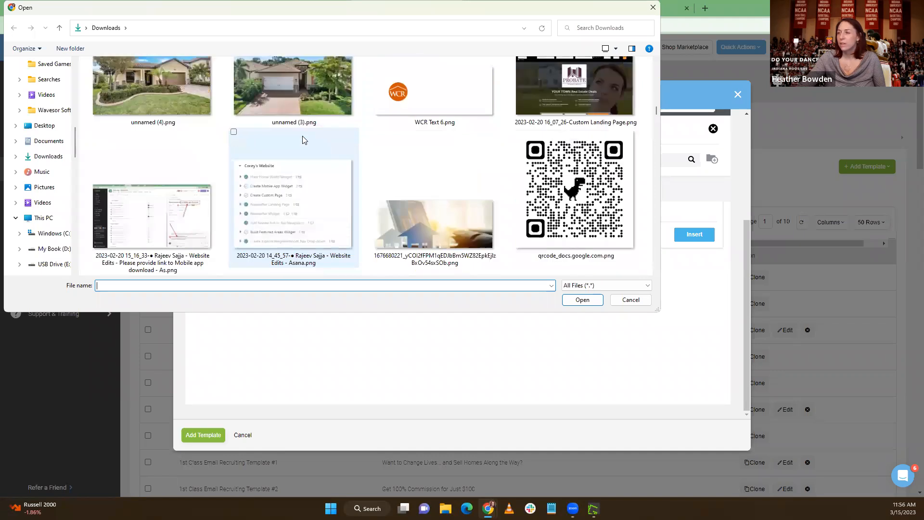
{"action": "left_click", "coordinate": [399, 241]}
{"action": "left_click", "coordinate": [582, 299]}
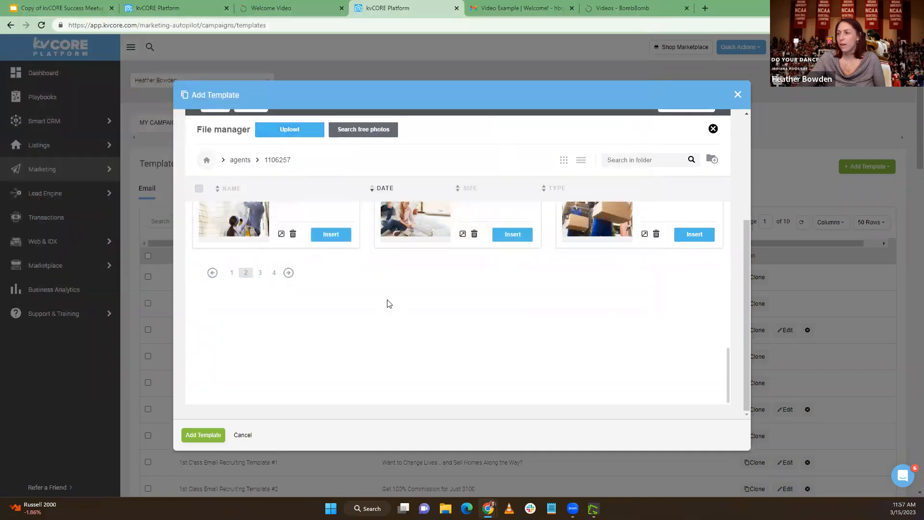
{"action": "left_click", "coordinate": [232, 273]}
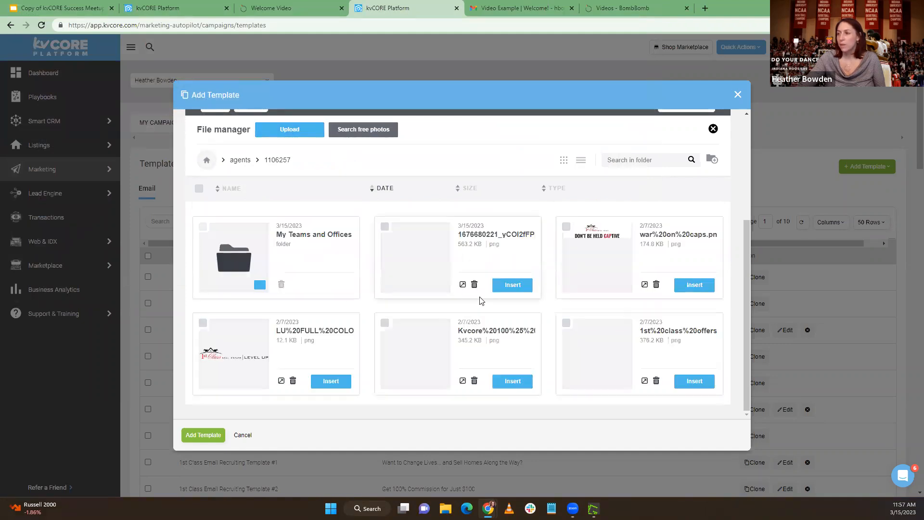
{"action": "left_click", "coordinate": [512, 285]}
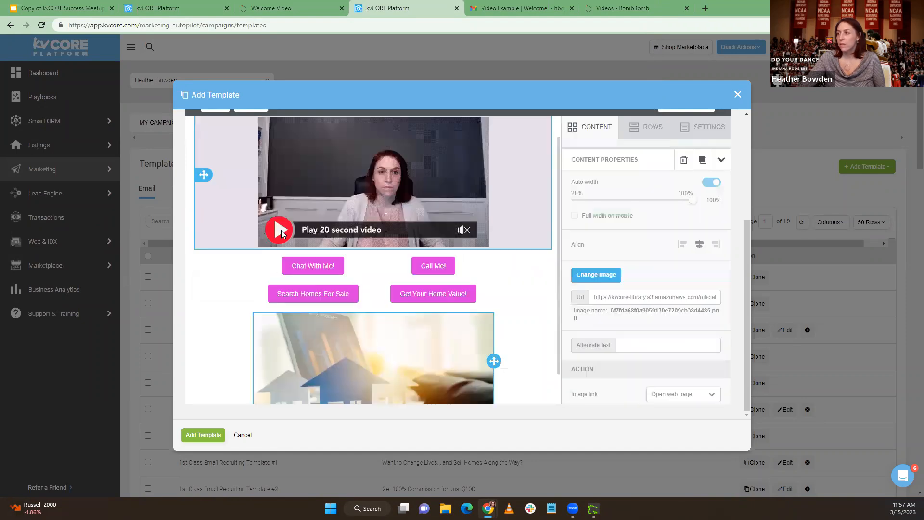
Place a social icons block directly beneath the image in the template's last row
{"action": "scroll", "coordinate": [356, 337], "scroll_direction": "down", "scroll_amount": 1}
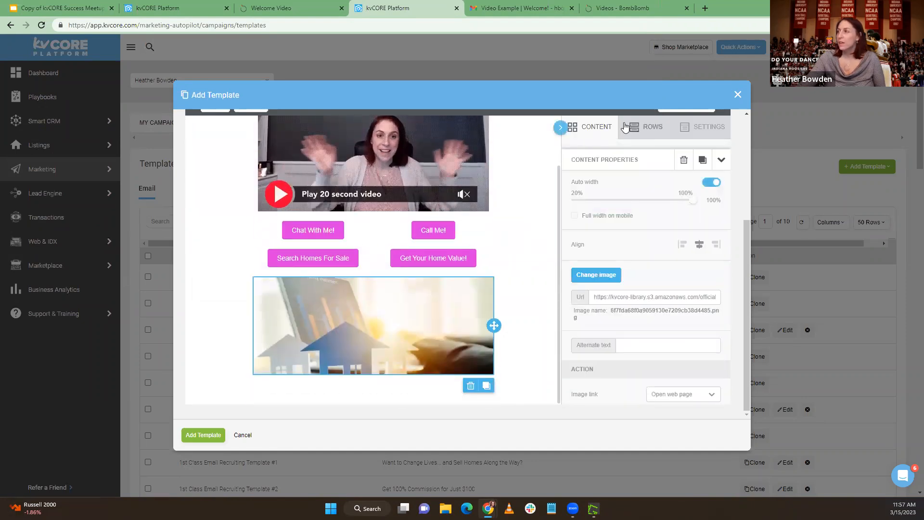
{"action": "left_click", "coordinate": [588, 134]}
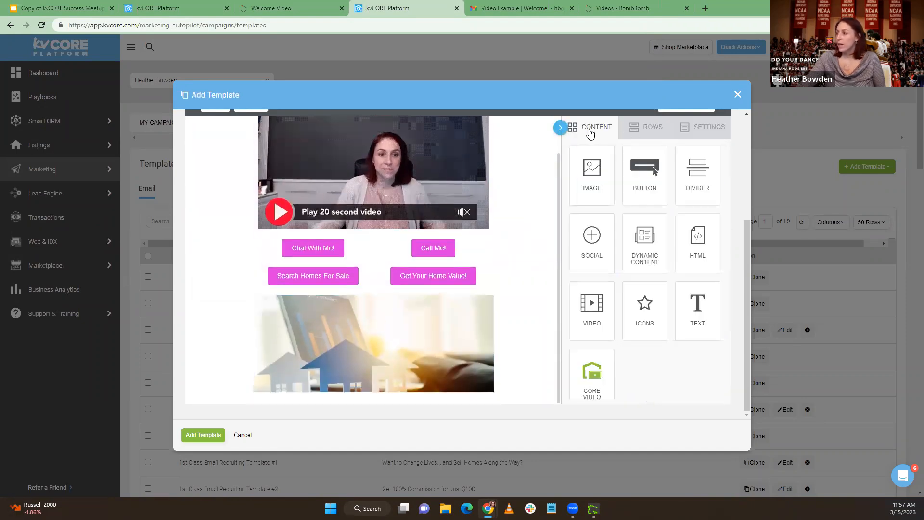
{"action": "left_click_drag", "start_coordinate": [516, 318], "coordinate": [447, 392]}
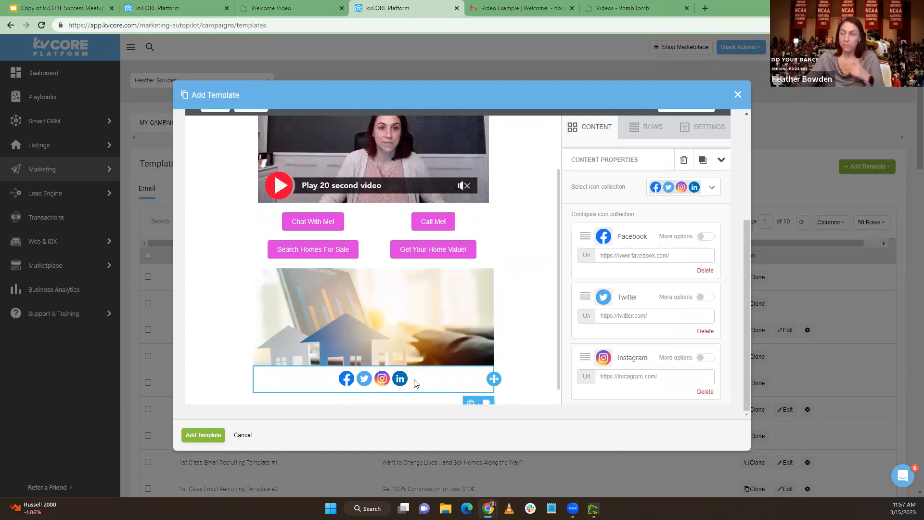
Add a Pinterest follow icon to the social block's icon collection
{"action": "left_click_drag", "start_coordinate": [688, 259], "coordinate": [599, 261]}
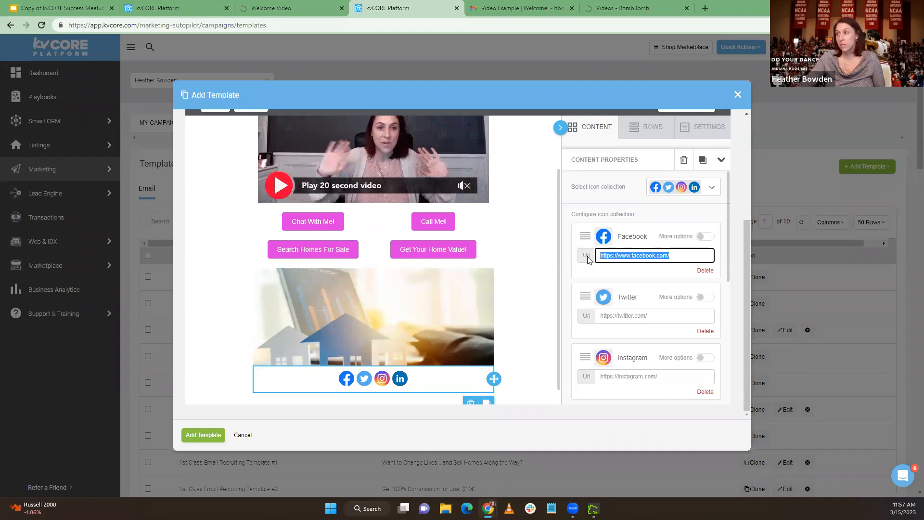
{"action": "left_click", "coordinate": [643, 315]}
{"action": "scroll", "coordinate": [671, 260], "scroll_direction": "down", "scroll_amount": 3}
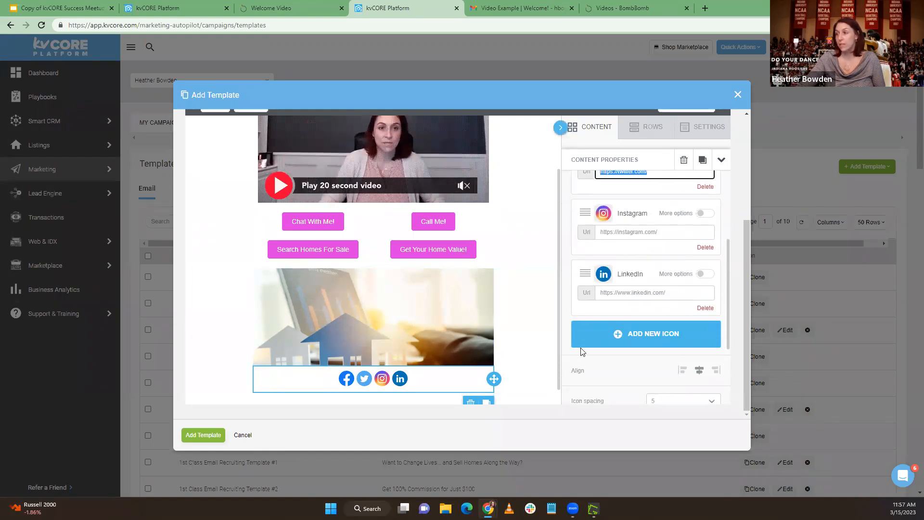
{"action": "left_click", "coordinate": [664, 333]}
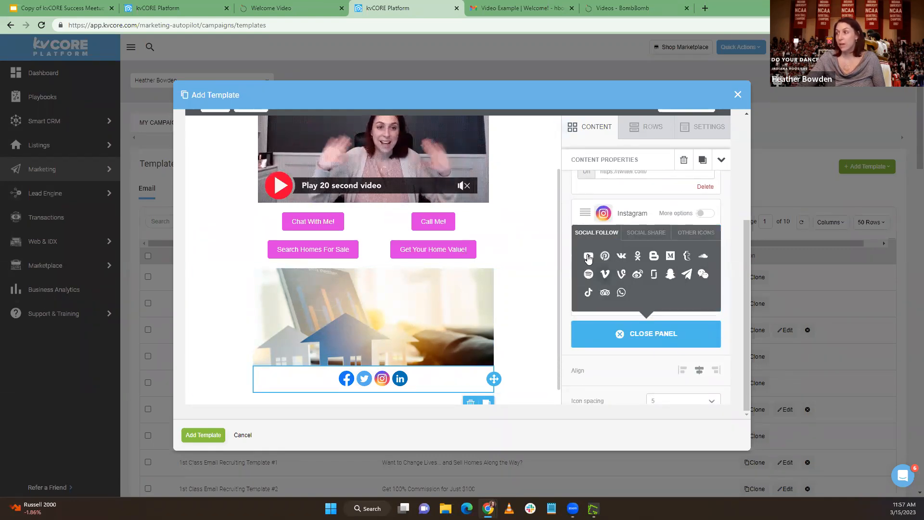
{"action": "left_click", "coordinate": [604, 256]}
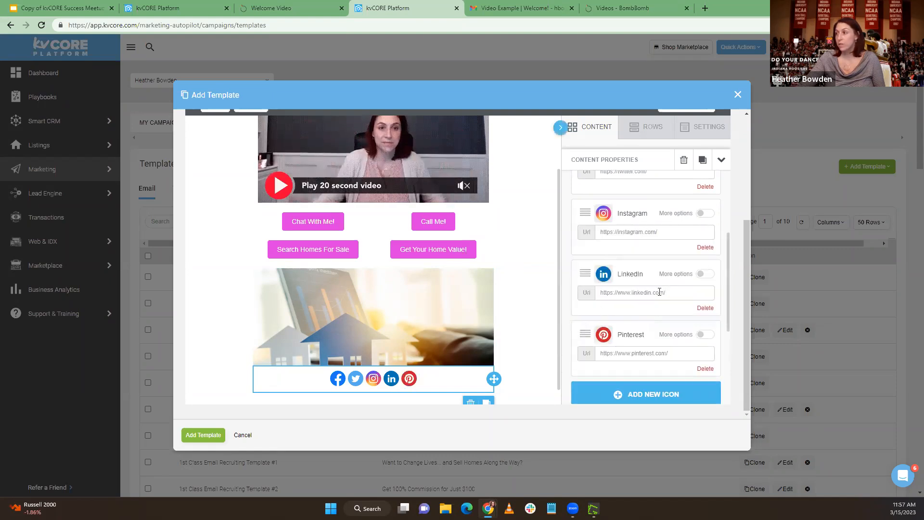
Replace the LinkedIn icon in the social block with a Vimeo follow icon
{"action": "left_click", "coordinate": [705, 308]}
{"action": "left_click", "coordinate": [657, 336]}
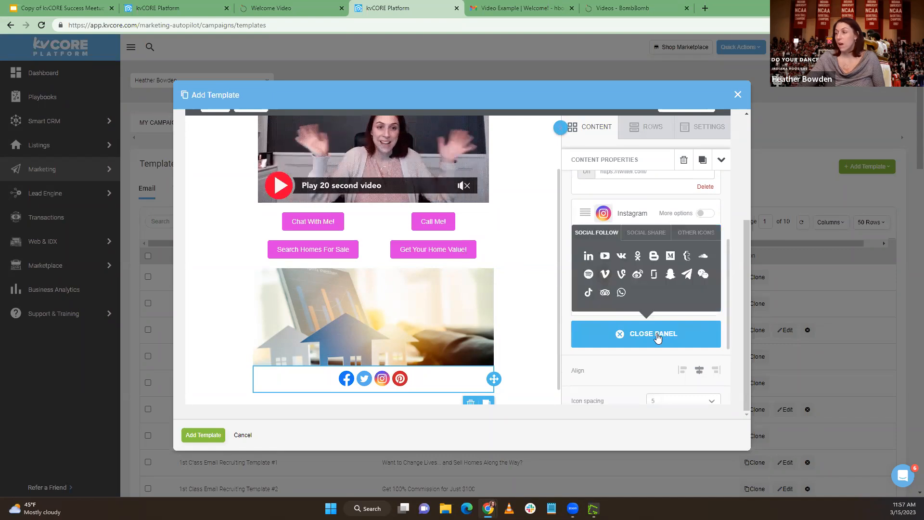
{"action": "left_click", "coordinate": [605, 275]}
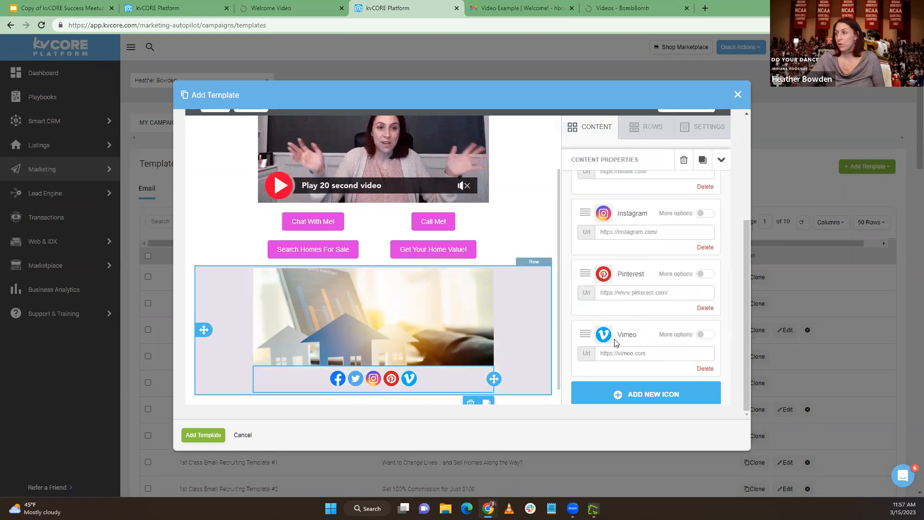
Review the template layout from the divider and video down to the buttons, image and social icons
{"action": "scroll", "coordinate": [443, 353], "scroll_direction": "down", "scroll_amount": 1}
{"action": "scroll", "coordinate": [444, 354], "scroll_direction": "up", "scroll_amount": 5}
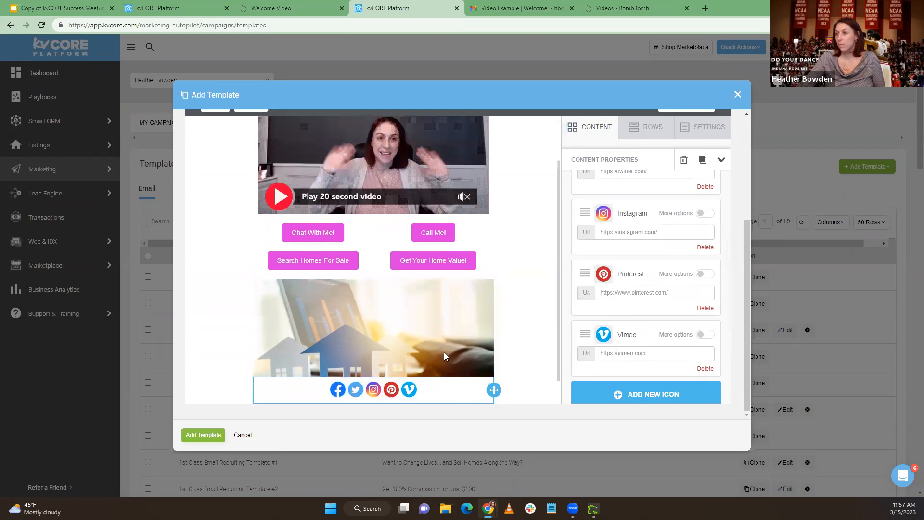
{"action": "scroll", "coordinate": [421, 317], "scroll_direction": "up", "scroll_amount": 3}
{"action": "scroll", "coordinate": [421, 317], "scroll_direction": "down", "scroll_amount": 3}
{"action": "scroll", "coordinate": [462, 286], "scroll_direction": "down", "scroll_amount": 2}
{"action": "scroll", "coordinate": [474, 278], "scroll_direction": "down", "scroll_amount": 3}
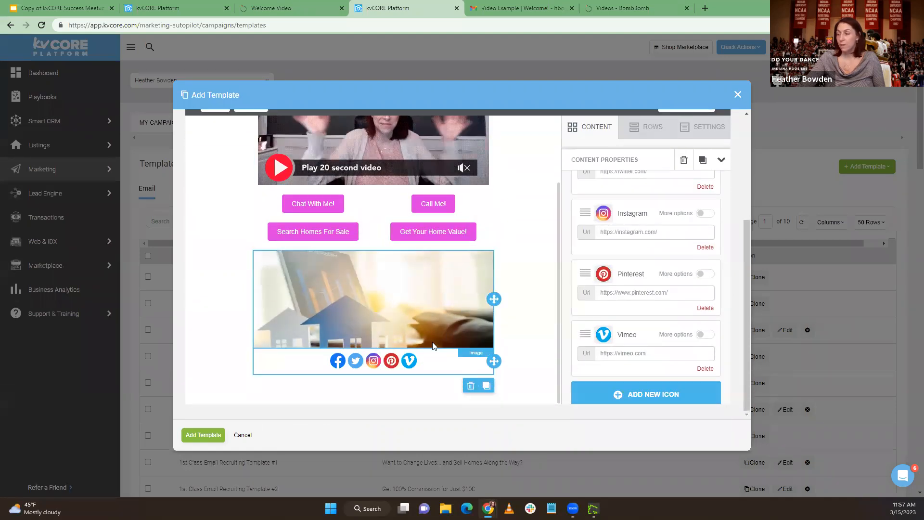
{"action": "scroll", "coordinate": [432, 341], "scroll_direction": "up", "scroll_amount": 2}
{"action": "scroll", "coordinate": [432, 341], "scroll_direction": "up", "scroll_amount": 1}
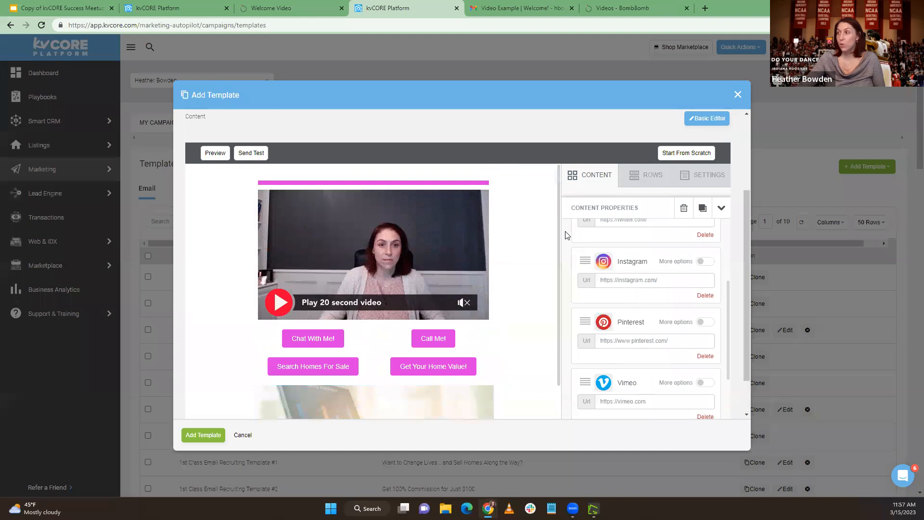
{"action": "scroll", "coordinate": [567, 235], "scroll_direction": "down", "scroll_amount": 2}
Inspect the link settings of the Call Me! and Chat With Me! buttons
{"action": "left_click", "coordinate": [429, 336]}
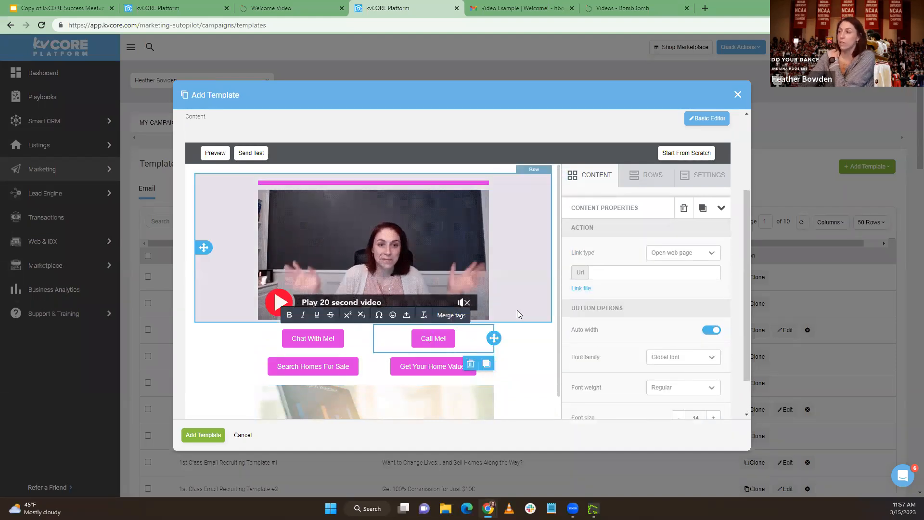
{"action": "left_click", "coordinate": [334, 337]}
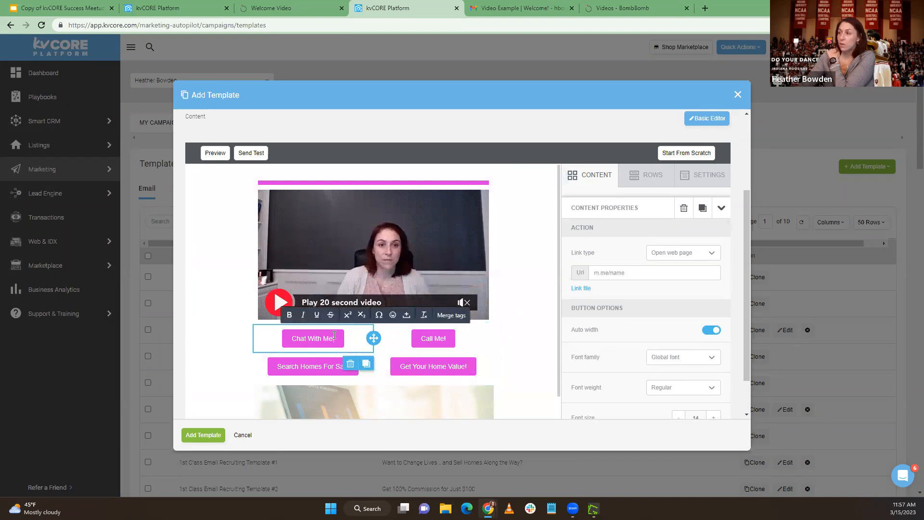
{"action": "left_click_drag", "start_coordinate": [702, 272], "coordinate": [594, 272]}
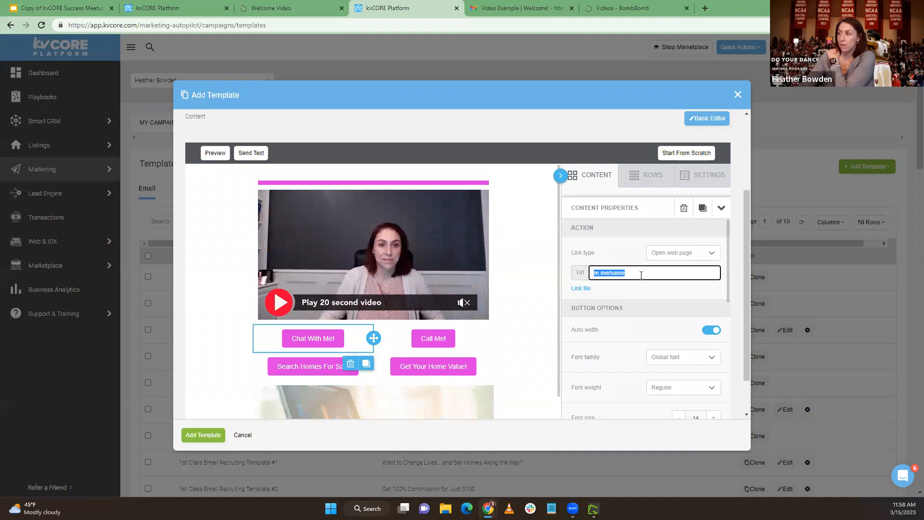
Try the Make call link type with a phone number on the Call Me! button, and switch it back to Open web page
{"action": "left_click", "coordinate": [445, 333]}
{"action": "left_click", "coordinate": [678, 254]}
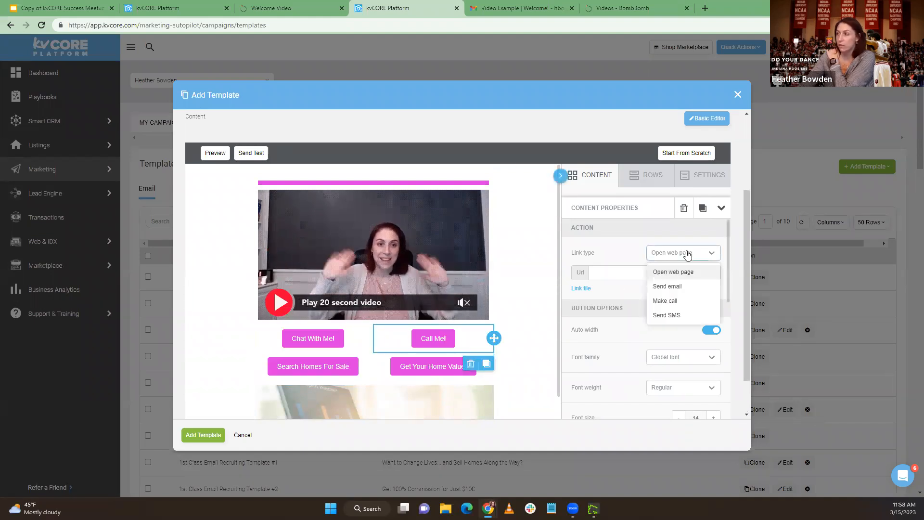
{"action": "left_click", "coordinate": [664, 301]}
{"action": "left_click", "coordinate": [646, 273]}
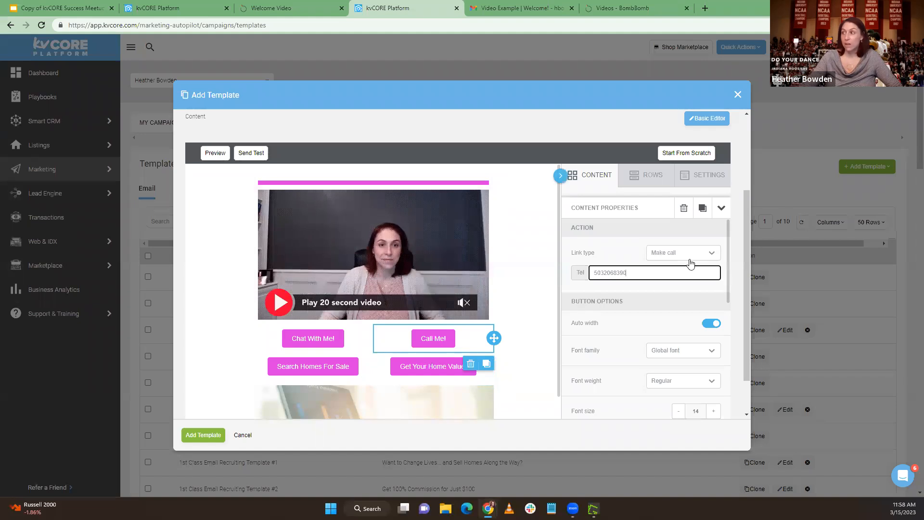
{"action": "left_click", "coordinate": [427, 339]}
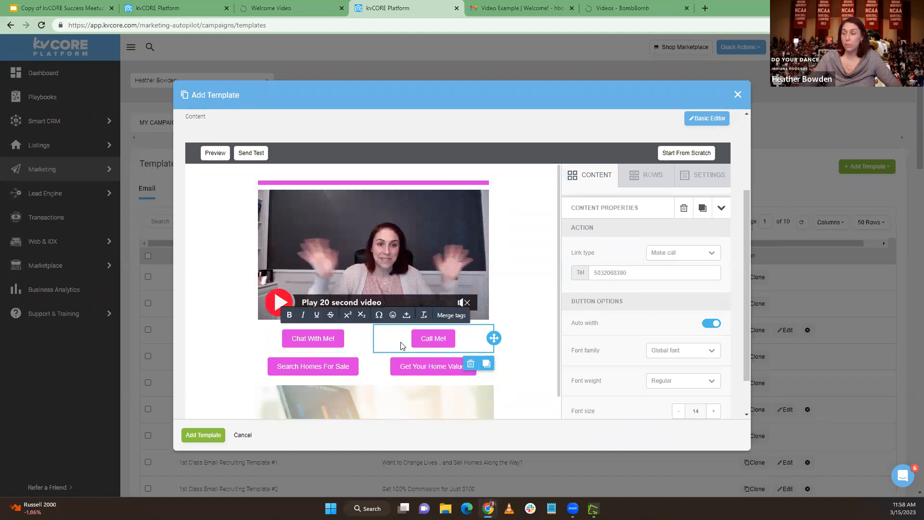
{"action": "left_click", "coordinate": [683, 252]}
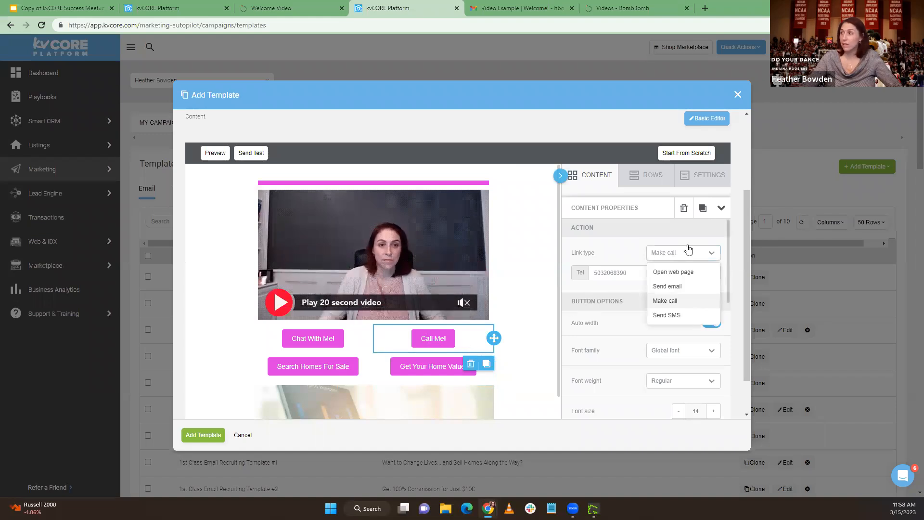
{"action": "left_click", "coordinate": [671, 269]}
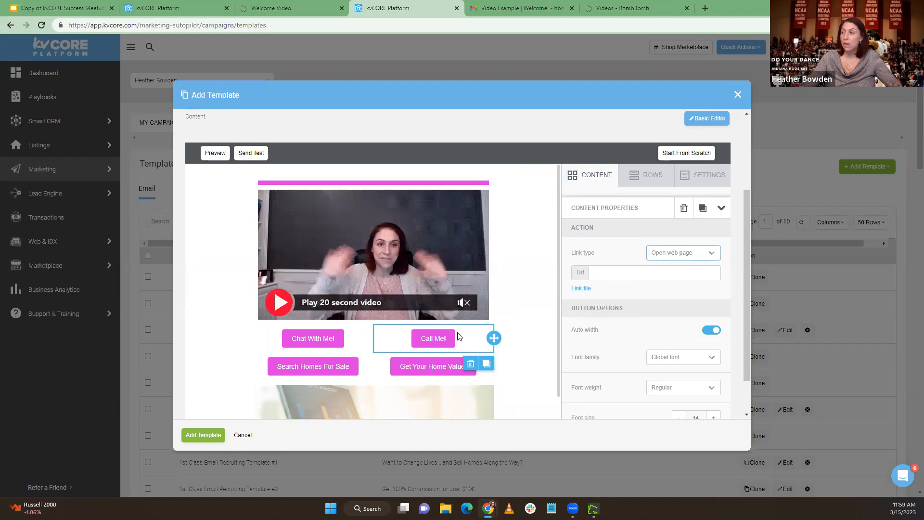
Open the agent's public website from the Smart CRM account and copy the address of its property search page
{"action": "left_click", "coordinate": [308, 368]}
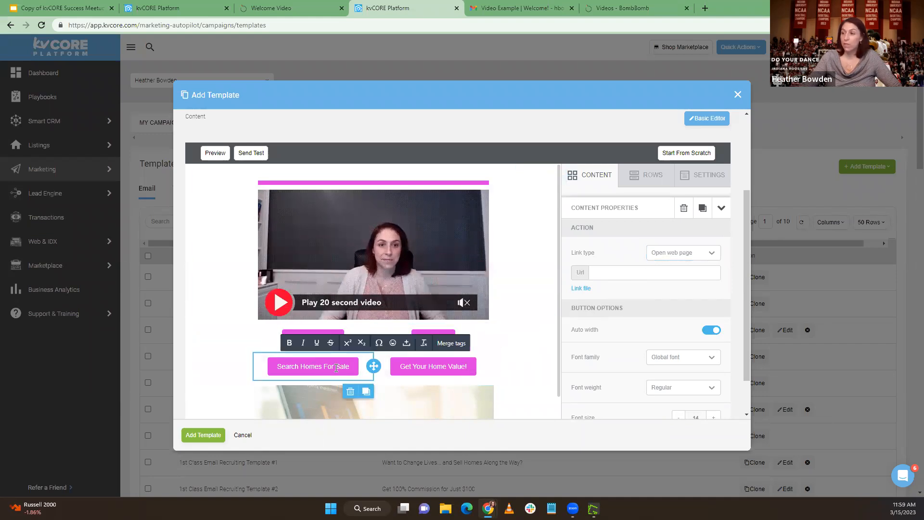
{"action": "left_click", "coordinate": [145, 9]}
{"action": "left_click", "coordinate": [882, 53]}
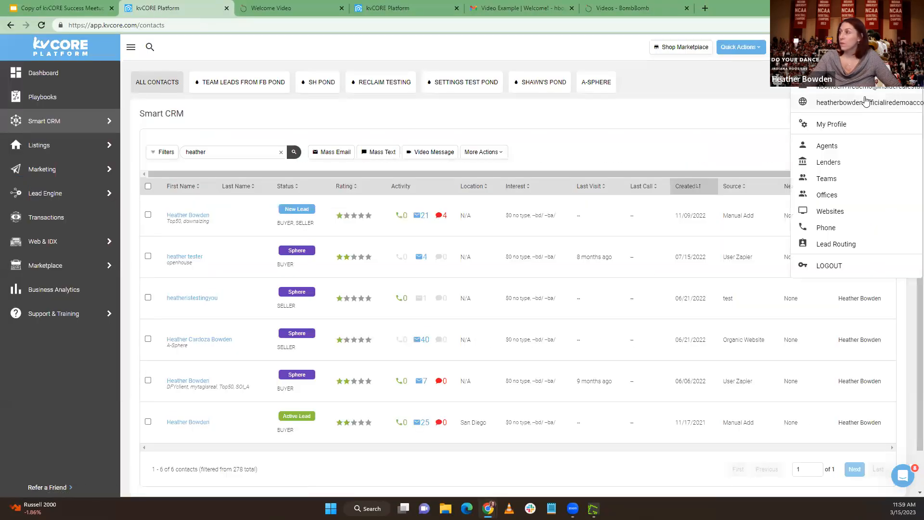
{"action": "left_click", "coordinate": [868, 103]}
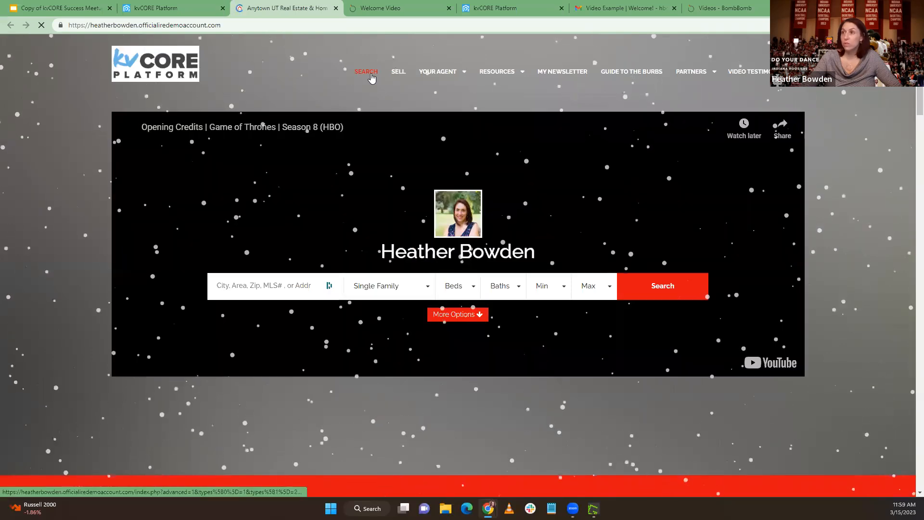
{"action": "left_click", "coordinate": [371, 77]}
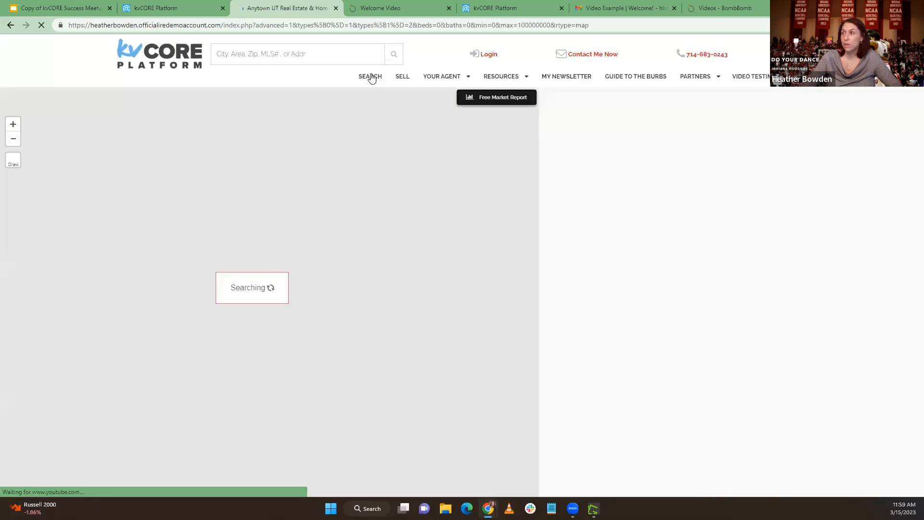
{"action": "left_click", "coordinate": [65, 25]}
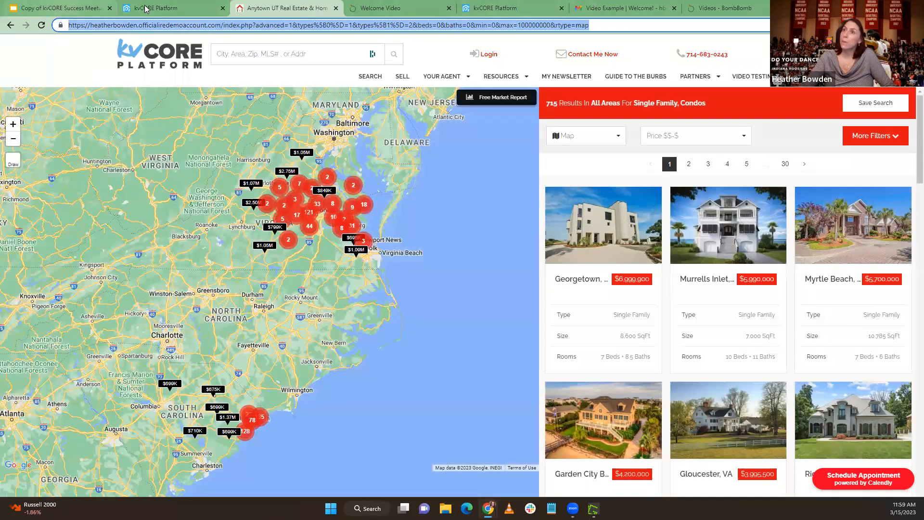
Paste the copied property search page address as the web link of the Search Homes For Sale button
{"action": "left_click", "coordinate": [517, 8]}
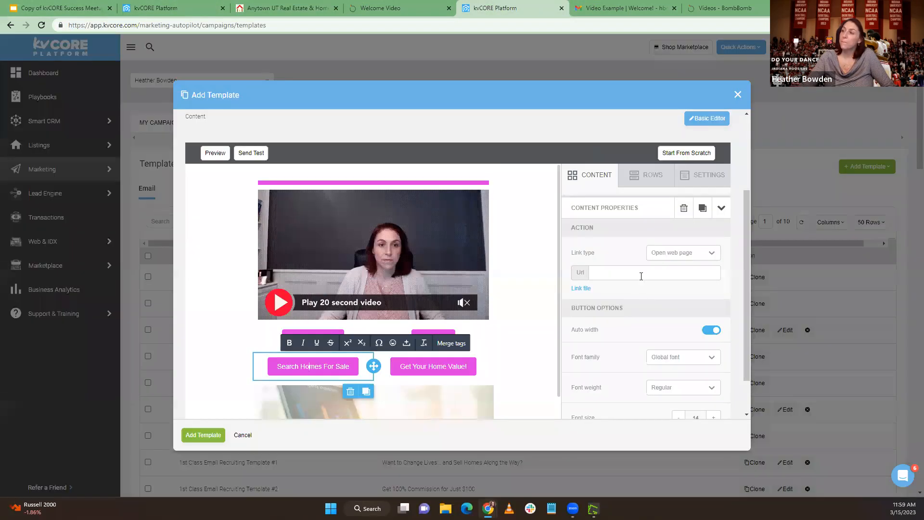
{"action": "left_click", "coordinate": [626, 272]}
{"action": "key", "text": "ctrl+v"}
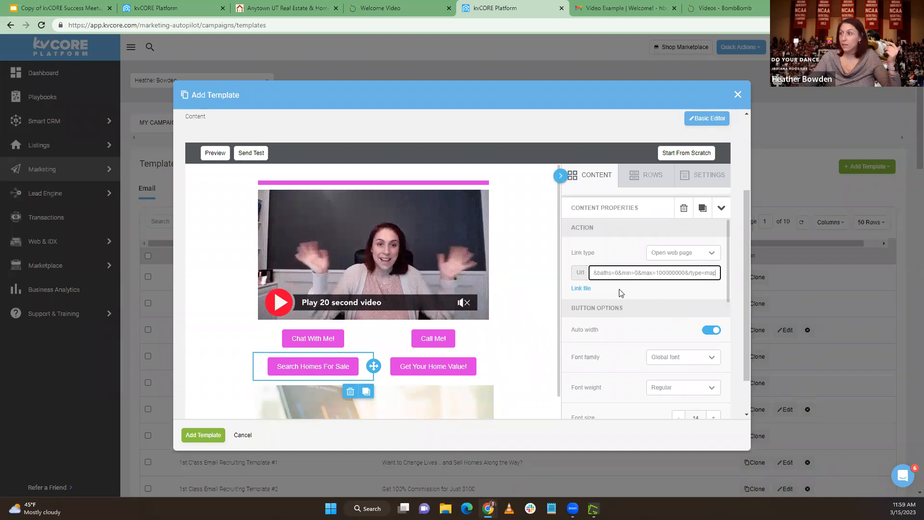
Link the Get Your Home Value! button to the agent website's Sell page, copying its /seller/valuation/ address
{"action": "left_click", "coordinate": [422, 371]}
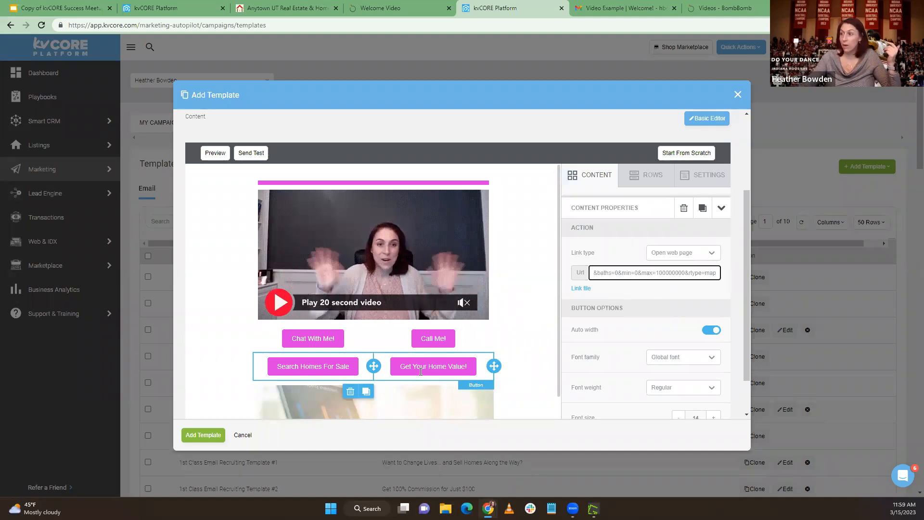
{"action": "left_click", "coordinate": [288, 8]}
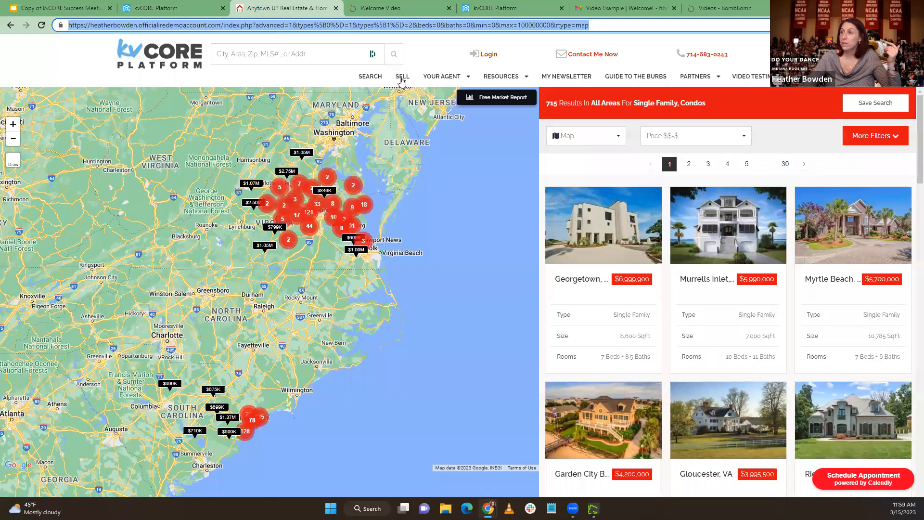
{"action": "left_click", "coordinate": [402, 78]}
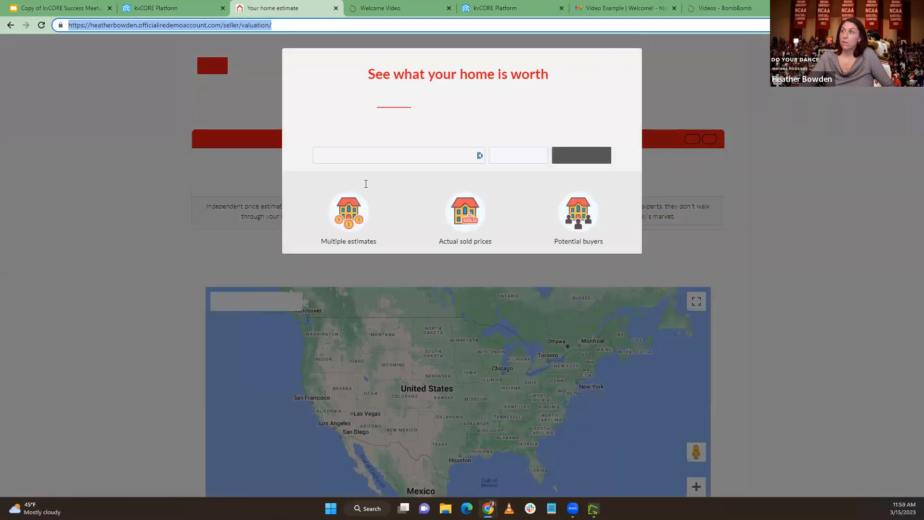
{"action": "left_click", "coordinate": [154, 8]}
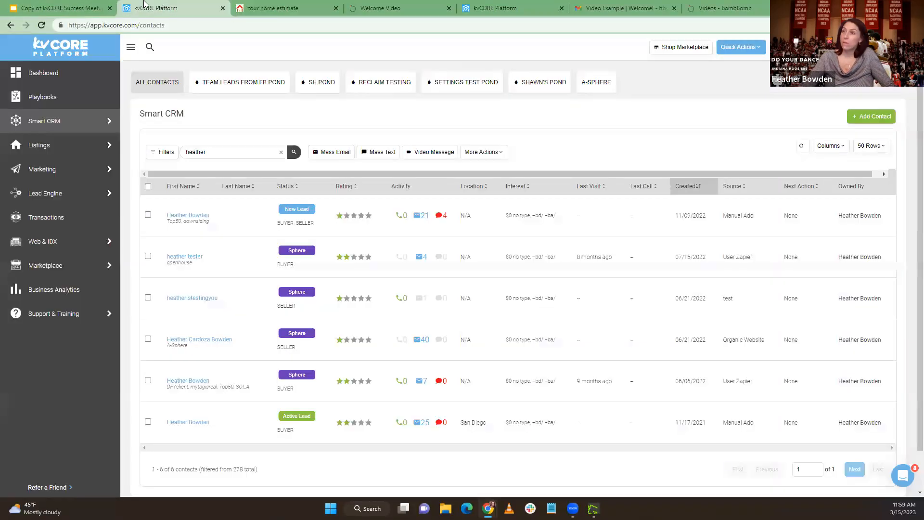
{"action": "left_click", "coordinate": [473, 5]}
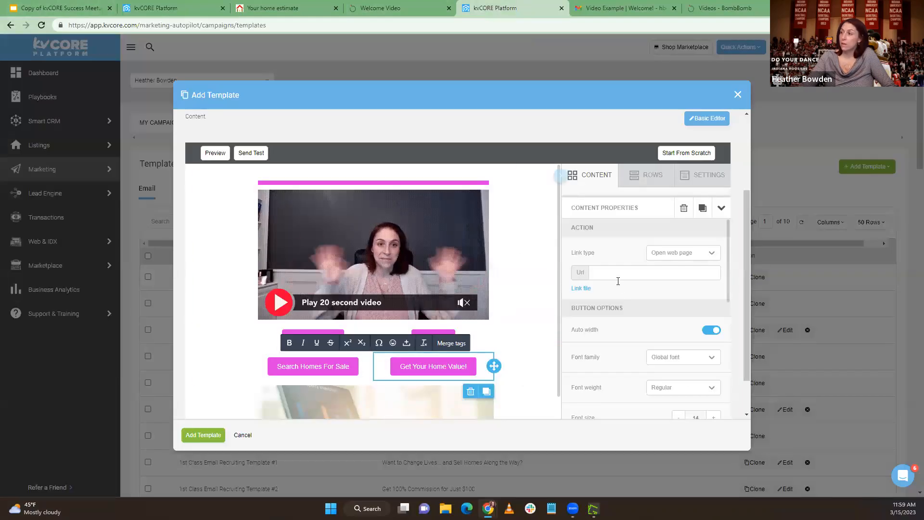
{"action": "key", "text": "ctrl+v"}
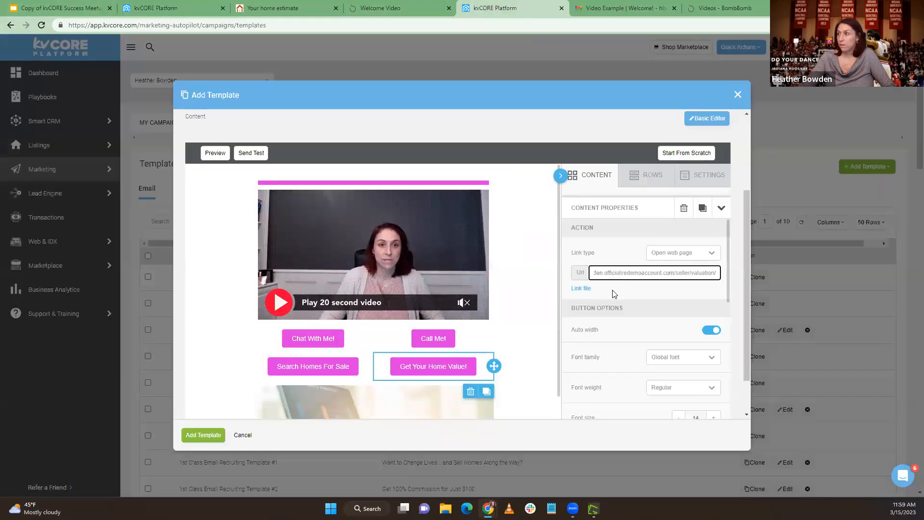
{"action": "scroll", "coordinate": [503, 313], "scroll_direction": "down", "scroll_amount": 5}
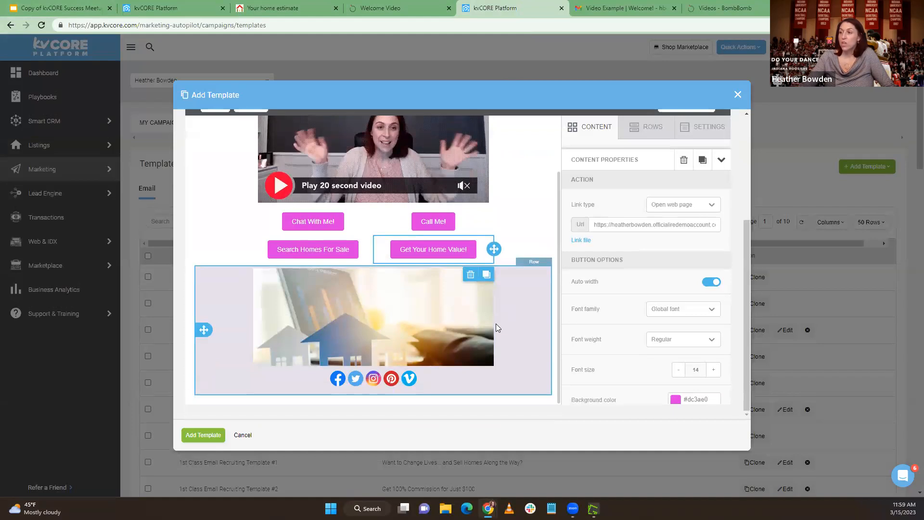
{"action": "scroll", "coordinate": [496, 323], "scroll_direction": "up", "scroll_amount": 3}
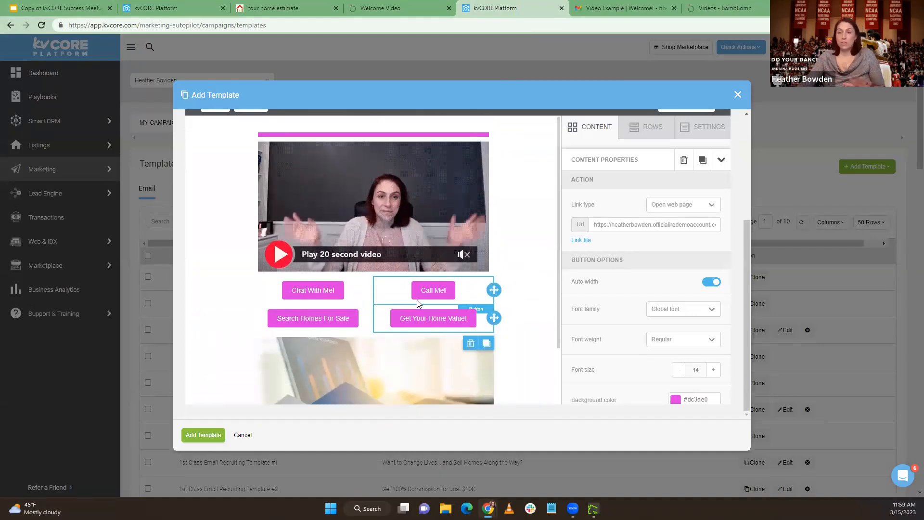
Save the HB - Video Email - Welcome template and search the email templates for HB
{"action": "scroll", "coordinate": [354, 215], "scroll_direction": "up", "scroll_amount": 5}
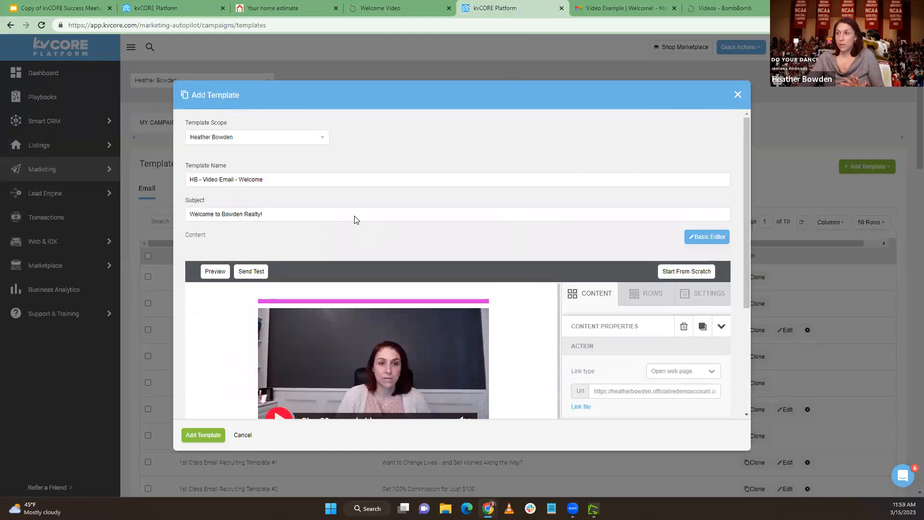
{"action": "left_click", "coordinate": [205, 438]}
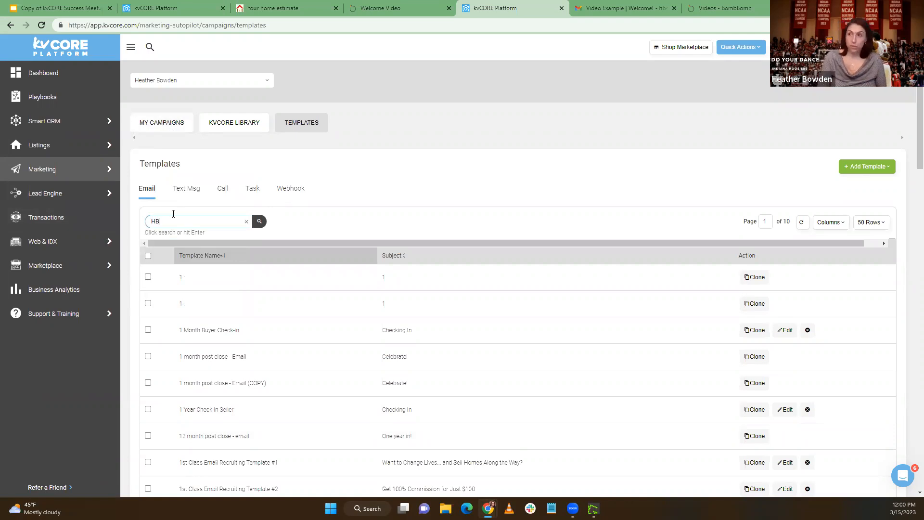
{"action": "key", "text": "Return"}
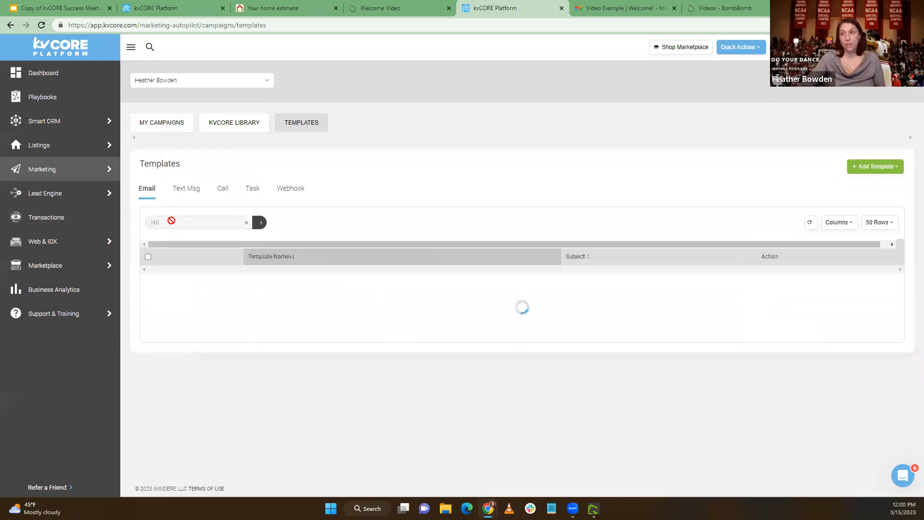
Start a clone of the HB - Video Email - Welcome template and name it HB - Video Email - Get Pre-approved
{"action": "scroll", "coordinate": [266, 309], "scroll_direction": "down", "scroll_amount": 4}
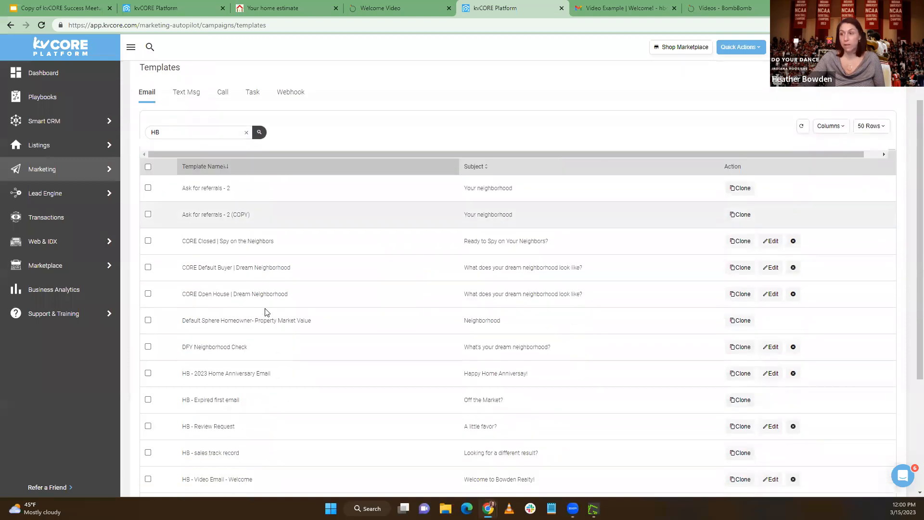
{"action": "scroll", "coordinate": [286, 225], "scroll_direction": "down", "scroll_amount": 2}
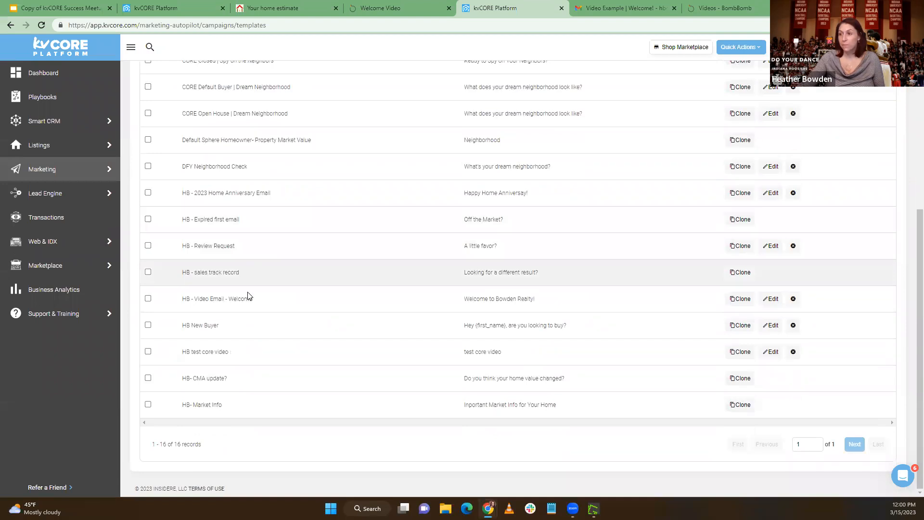
{"action": "left_click", "coordinate": [736, 299]}
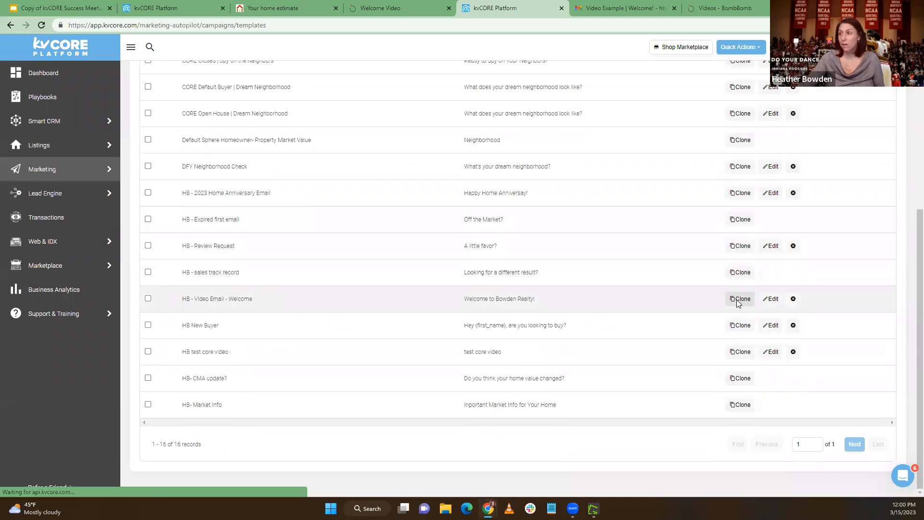
{"action": "left_click_drag", "start_coordinate": [306, 172], "coordinate": [241, 172]}
{"action": "type", "text": "G"}
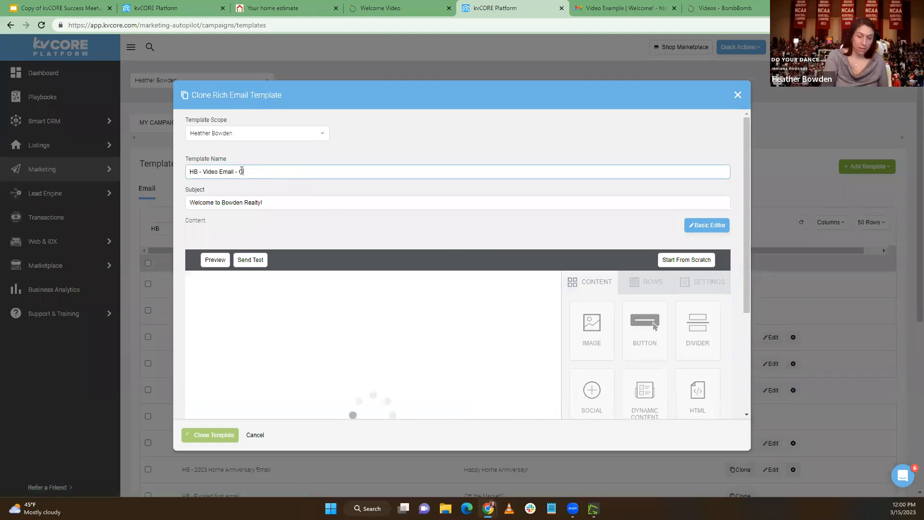
{"action": "type", "text": "et Pre-a"}
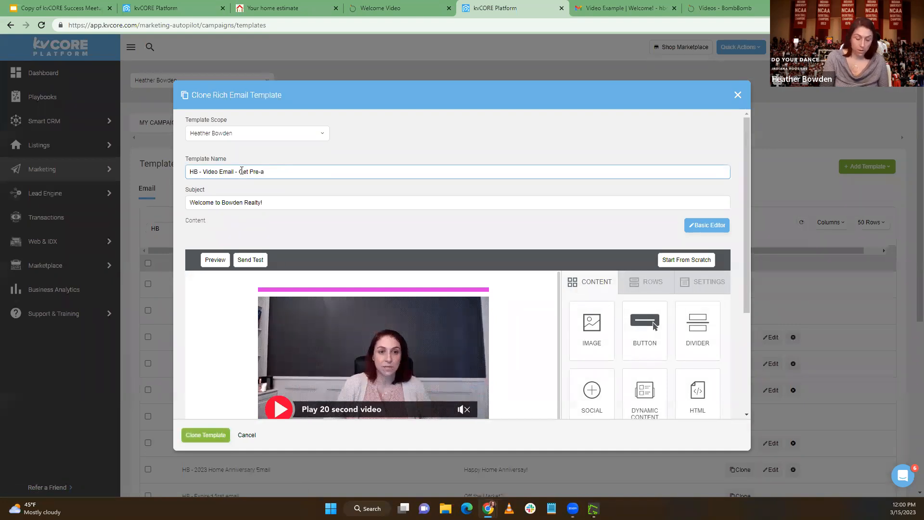
{"action": "type", "text": "pproved"}
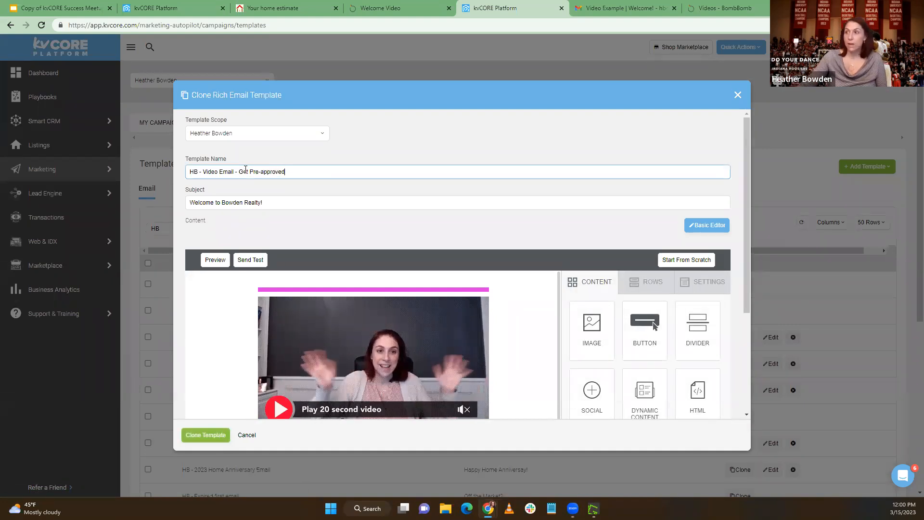
Replace the BombBomb video in the cloned template with the google ads video from the library
{"action": "scroll", "coordinate": [316, 225], "scroll_direction": "down", "scroll_amount": 5}
{"action": "left_click", "coordinate": [346, 189]}
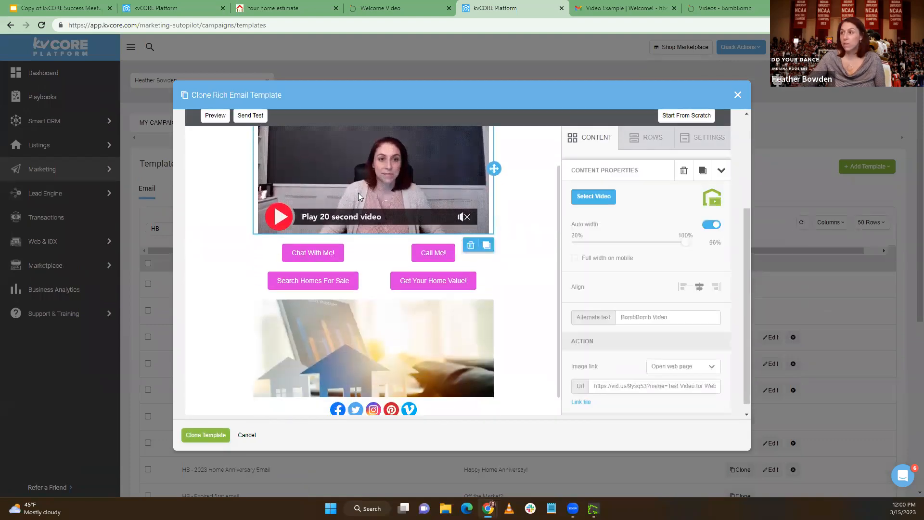
{"action": "left_click", "coordinate": [578, 197]}
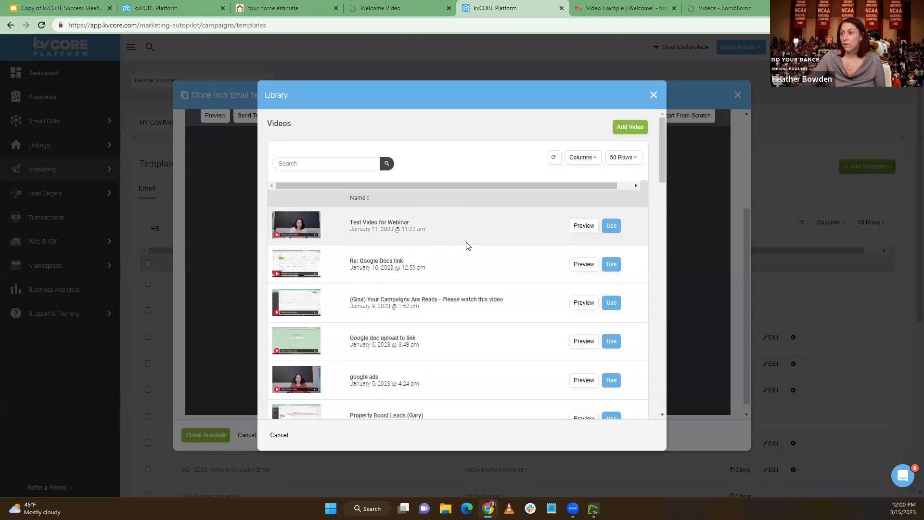
{"action": "scroll", "coordinate": [549, 289], "scroll_direction": "down", "scroll_amount": 1}
{"action": "left_click", "coordinate": [611, 332]}
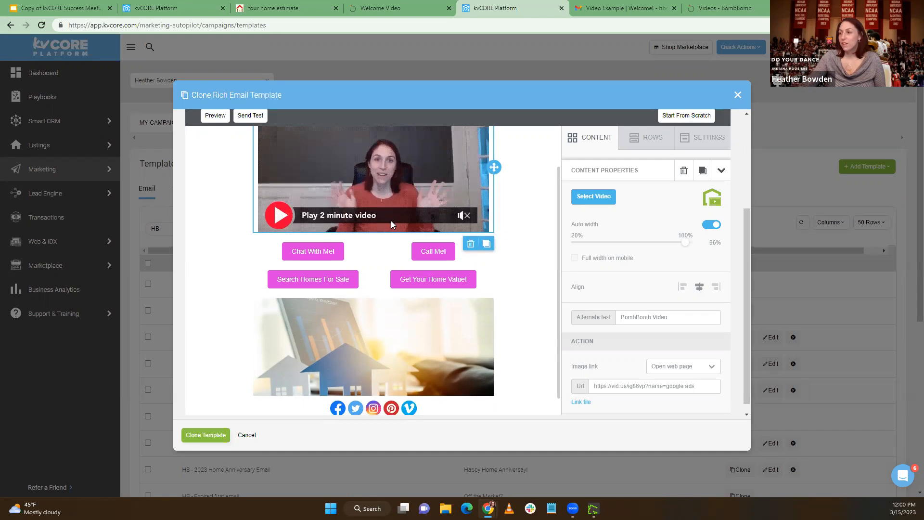
Set the cloned template's subject to "Are You pre-approved?" and save the clone
{"action": "scroll", "coordinate": [391, 220], "scroll_direction": "down", "scroll_amount": 1}
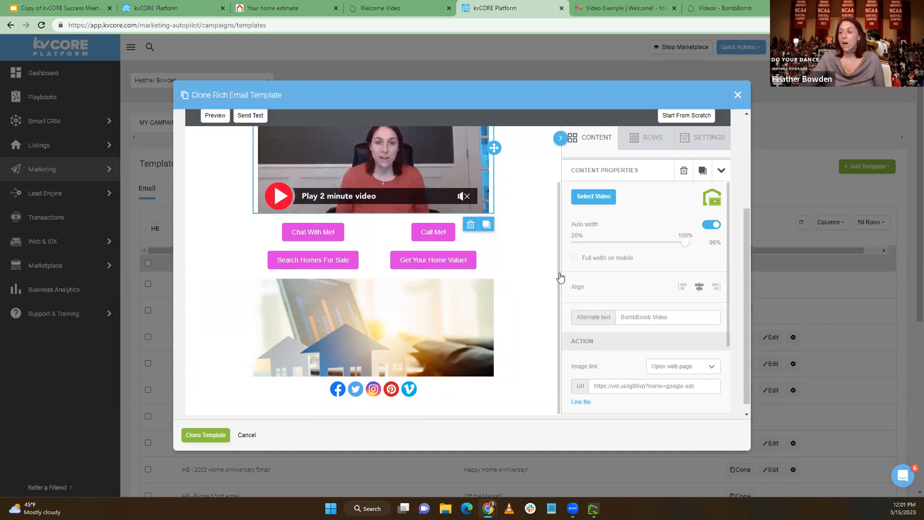
{"action": "scroll", "coordinate": [491, 282], "scroll_direction": "up", "scroll_amount": 2}
{"action": "scroll", "coordinate": [491, 279], "scroll_direction": "down", "scroll_amount": 2}
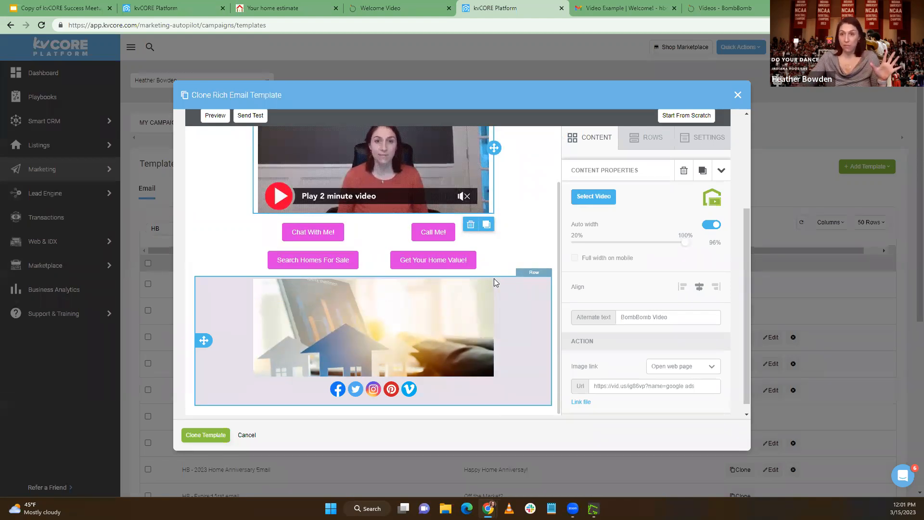
{"action": "left_click", "coordinate": [204, 438]}
{"action": "scroll", "coordinate": [370, 341], "scroll_direction": "up", "scroll_amount": 5}
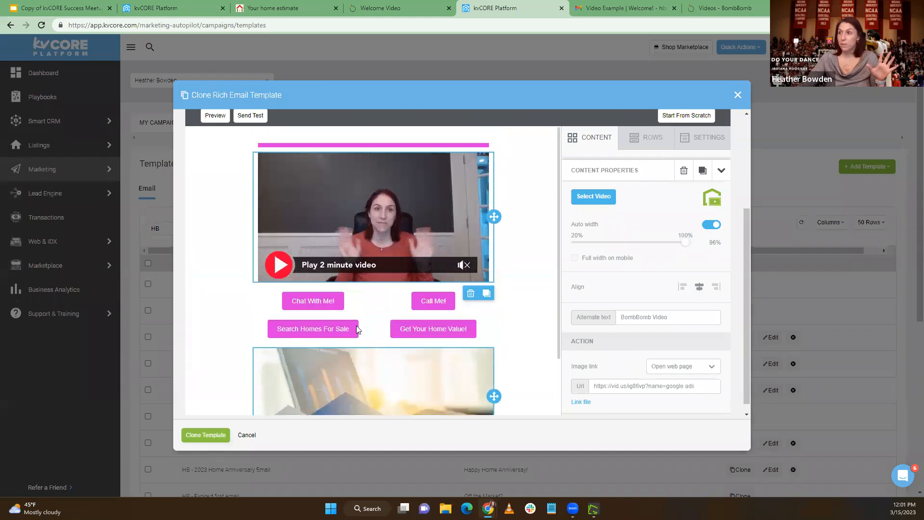
{"action": "left_click_drag", "start_coordinate": [264, 202], "coordinate": [186, 202]}
{"action": "type", "text": "A"}
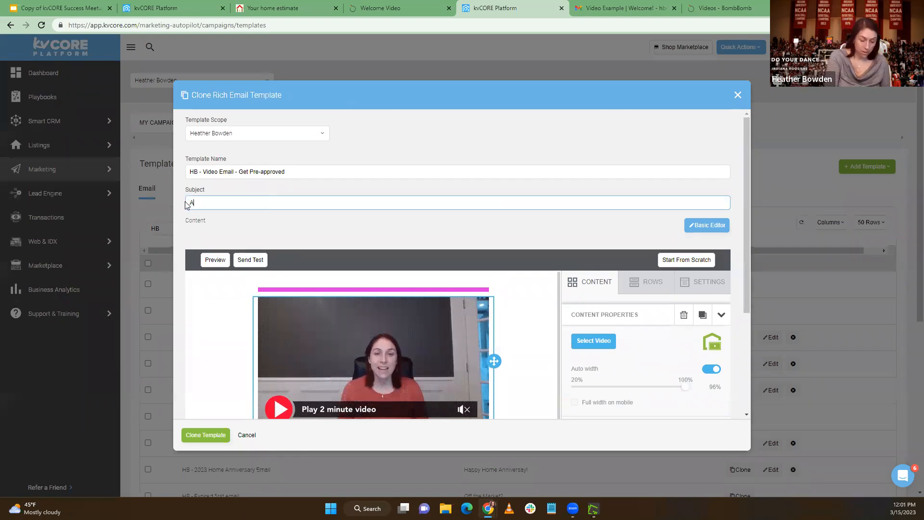
{"action": "type", "text": "re You pre-approved?"}
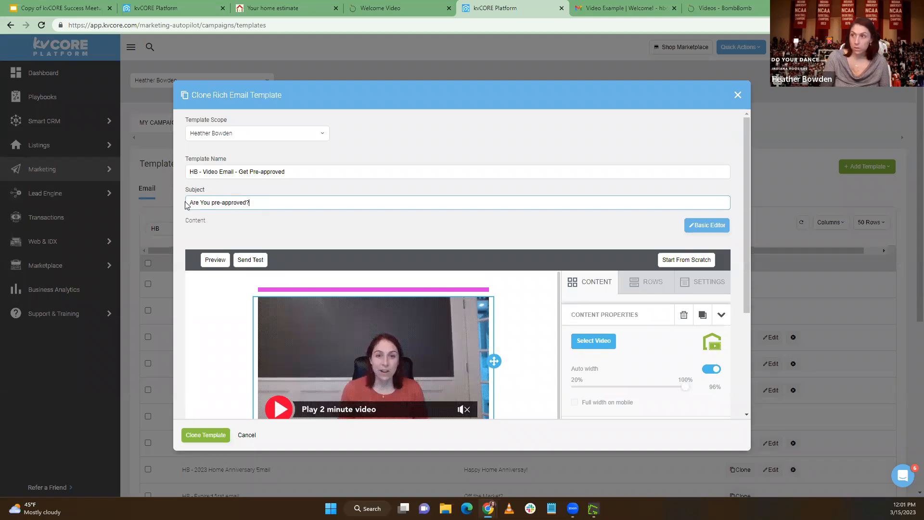
{"action": "left_click", "coordinate": [208, 435]}
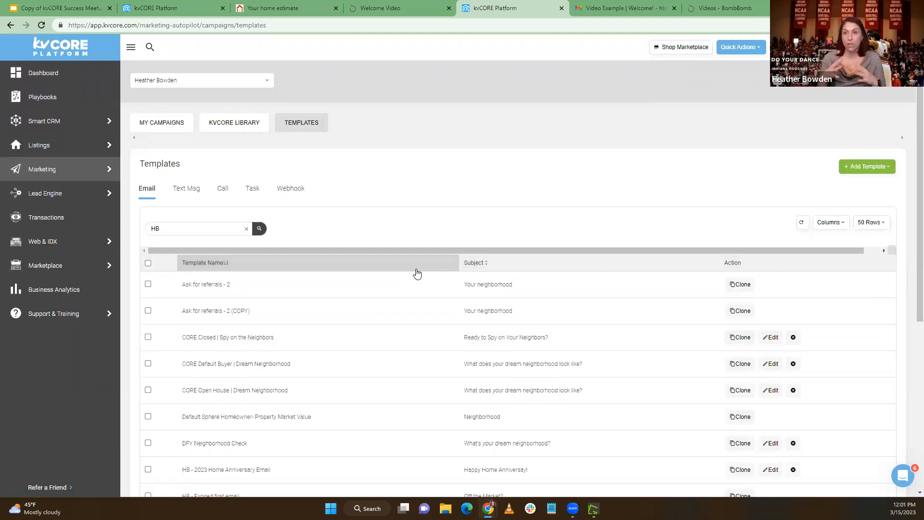
Open the A-Sphere seller contact created 06/21/2022 in Smart CRM and start a CORE Video email to them
{"action": "mouse_move", "coordinate": [54, 125]}
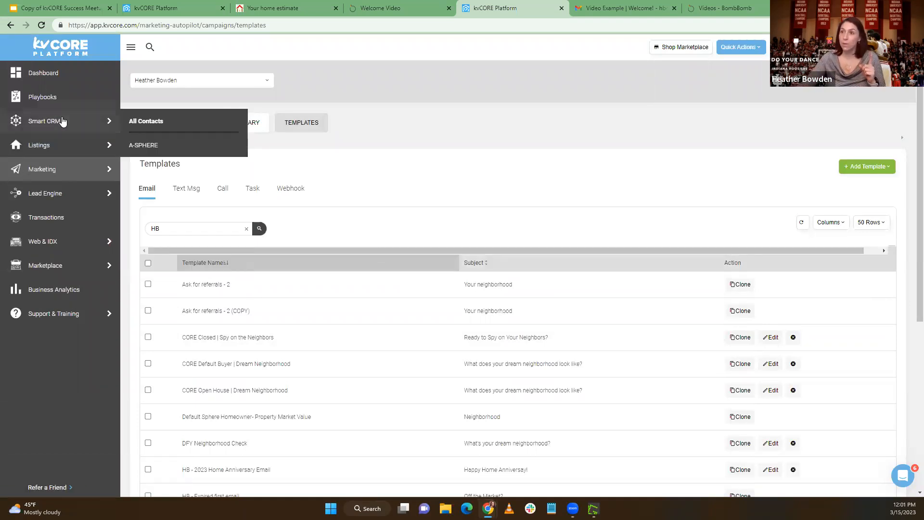
{"action": "left_click", "coordinate": [47, 109]}
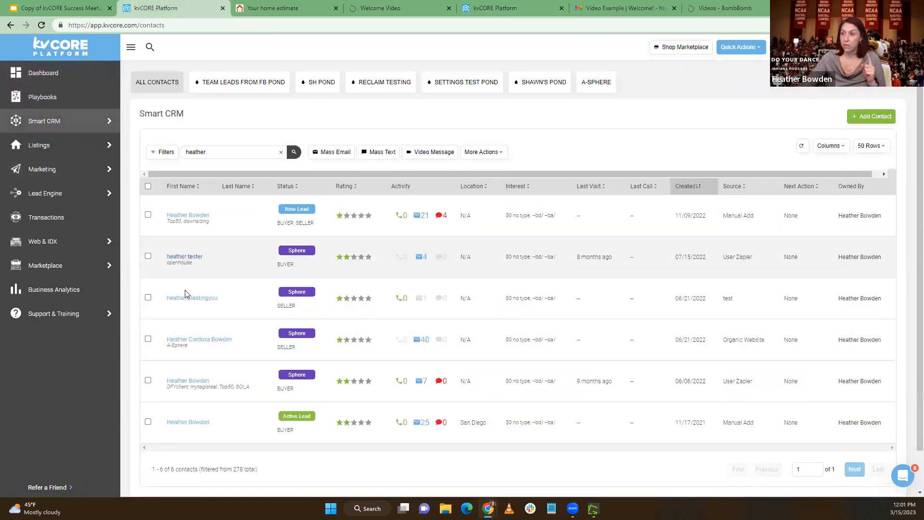
{"action": "left_click", "coordinate": [193, 340]}
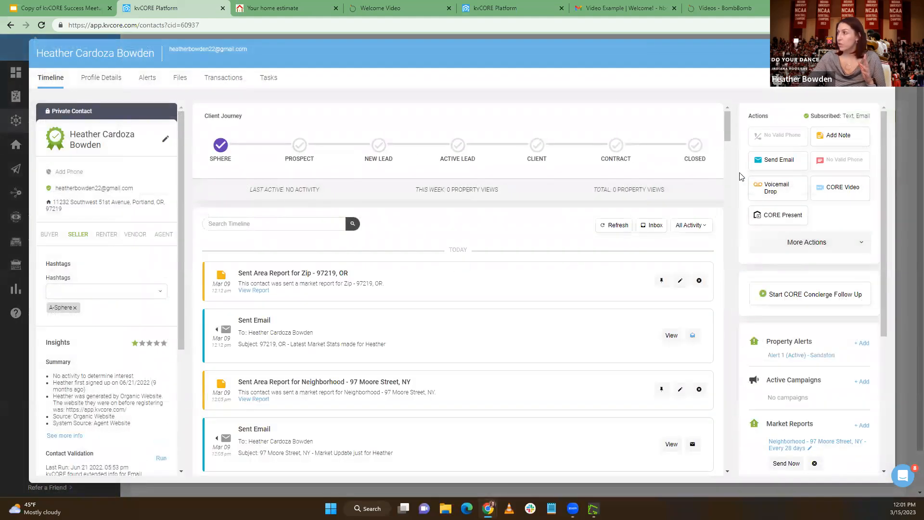
{"action": "left_click", "coordinate": [847, 197]}
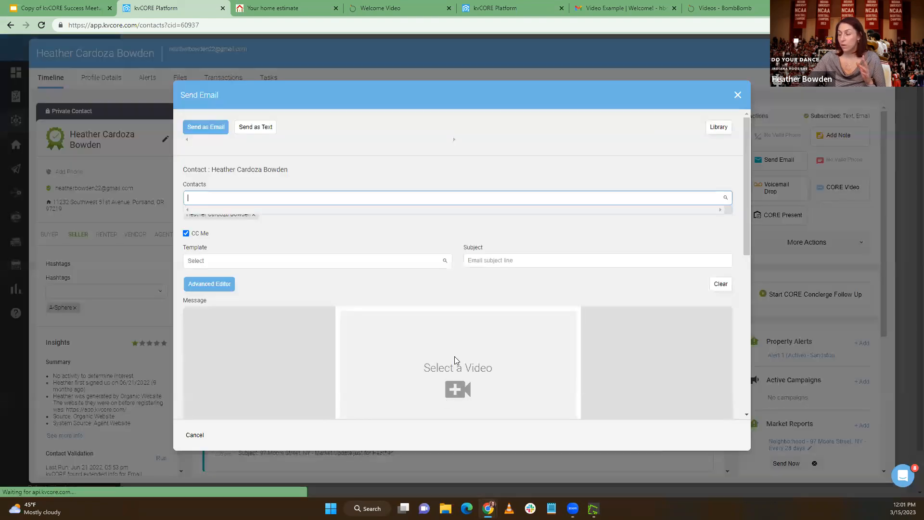
Search the video email's template choices for HB and look through the matching templates
{"action": "scroll", "coordinate": [457, 356], "scroll_direction": "down", "scroll_amount": 3}
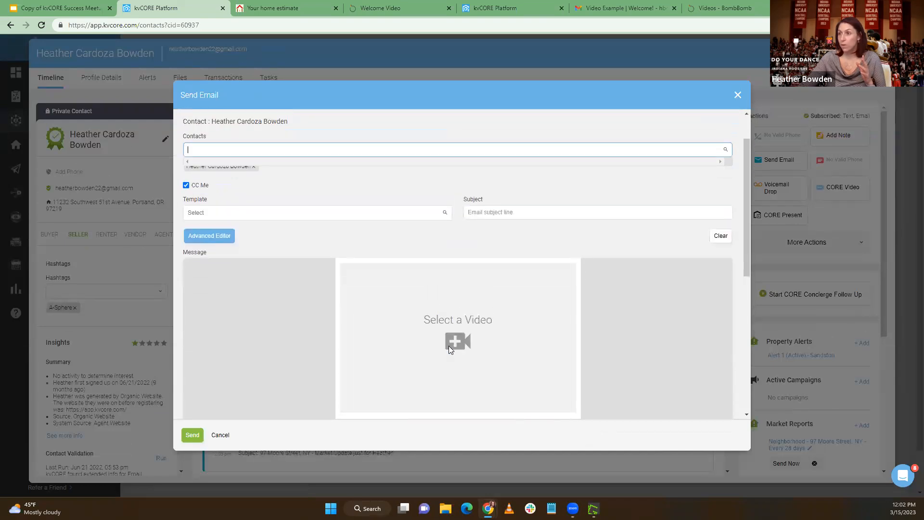
{"action": "left_click", "coordinate": [320, 207]}
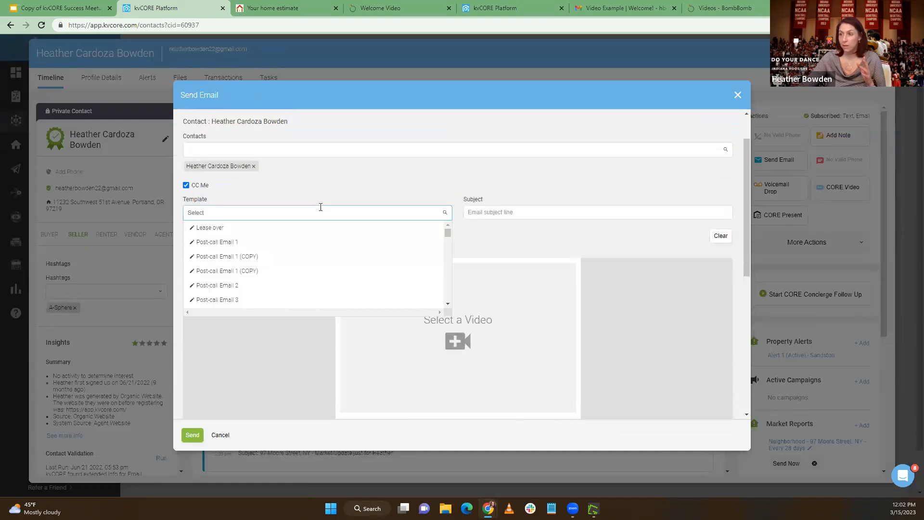
{"action": "type", "text": "HB"}
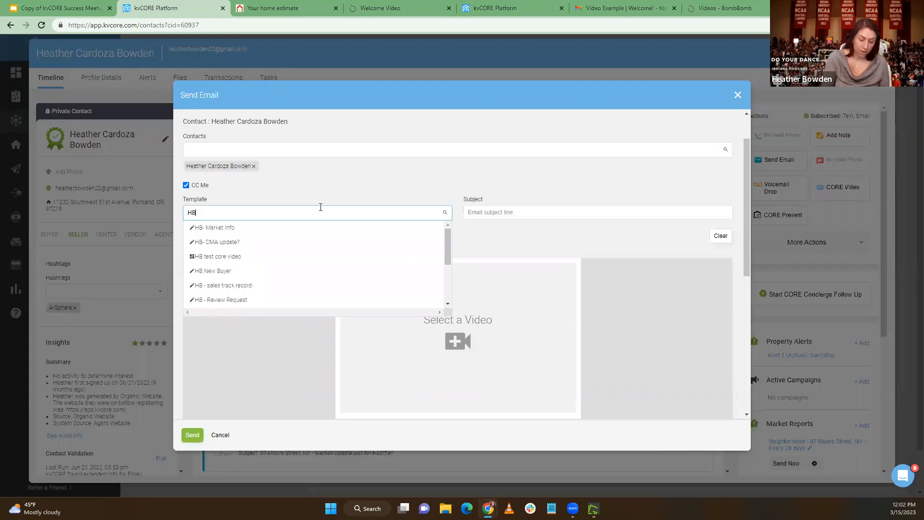
{"action": "scroll", "coordinate": [421, 276], "scroll_direction": "down", "scroll_amount": 1}
{"action": "scroll", "coordinate": [419, 278], "scroll_direction": "down", "scroll_amount": 1}
{"action": "scroll", "coordinate": [399, 277], "scroll_direction": "up", "scroll_amount": 1}
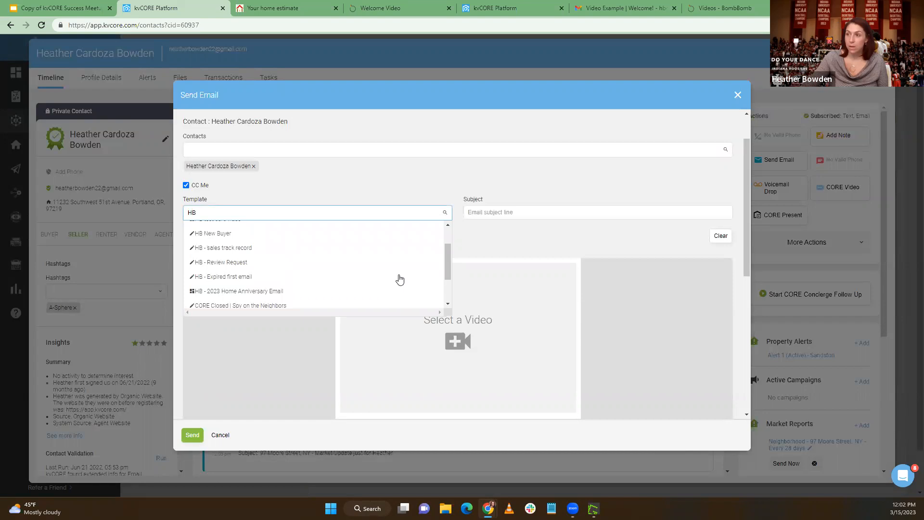
{"action": "scroll", "coordinate": [399, 279], "scroll_direction": "up", "scroll_amount": 5}
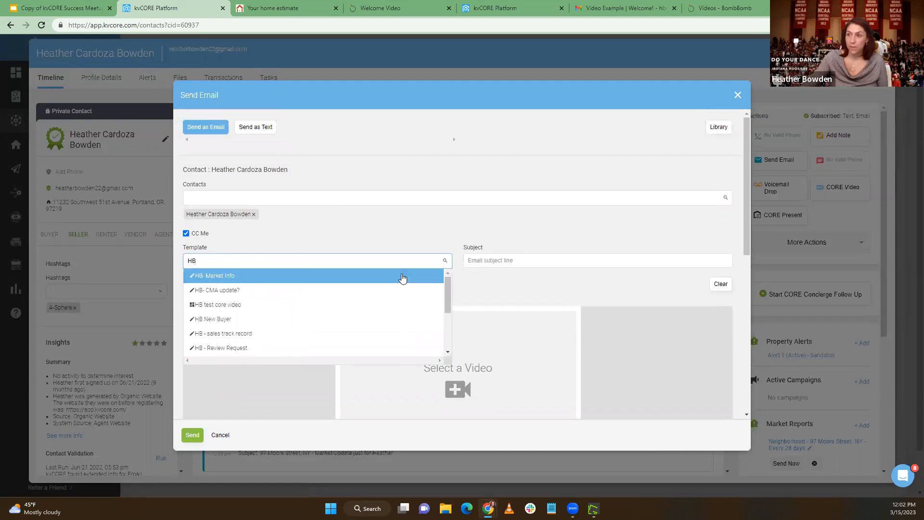
Try narrowing the template search to "HB -" plus further letters, and return to the plain HB search
{"action": "type", "text": "-"}
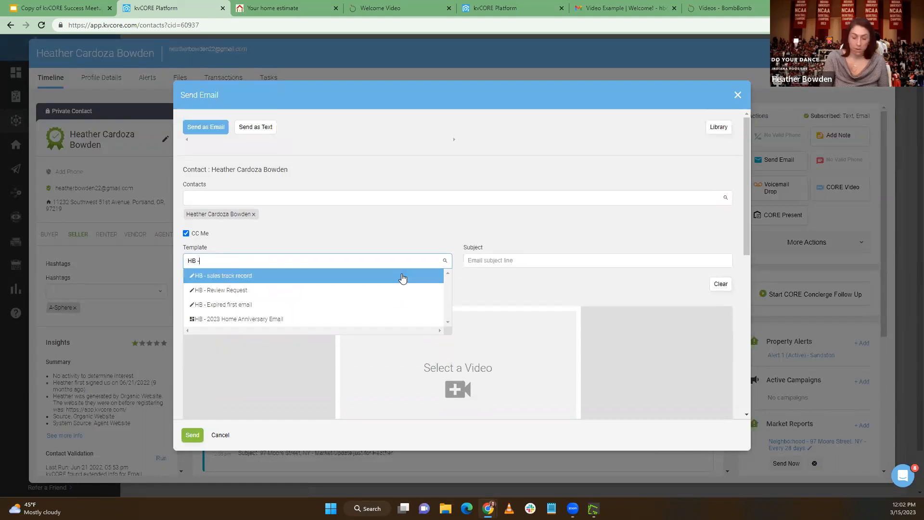
{"action": "type", "text": "w"}
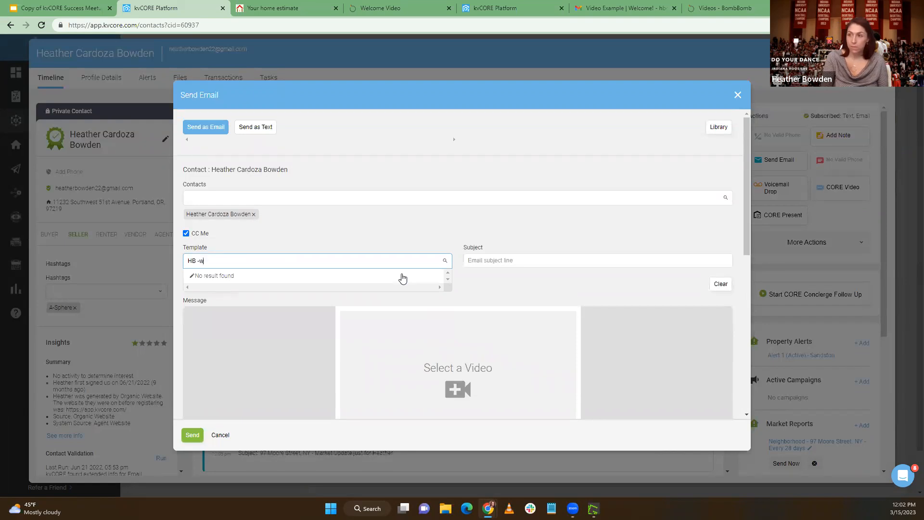
{"action": "key", "text": "BackSpace"}
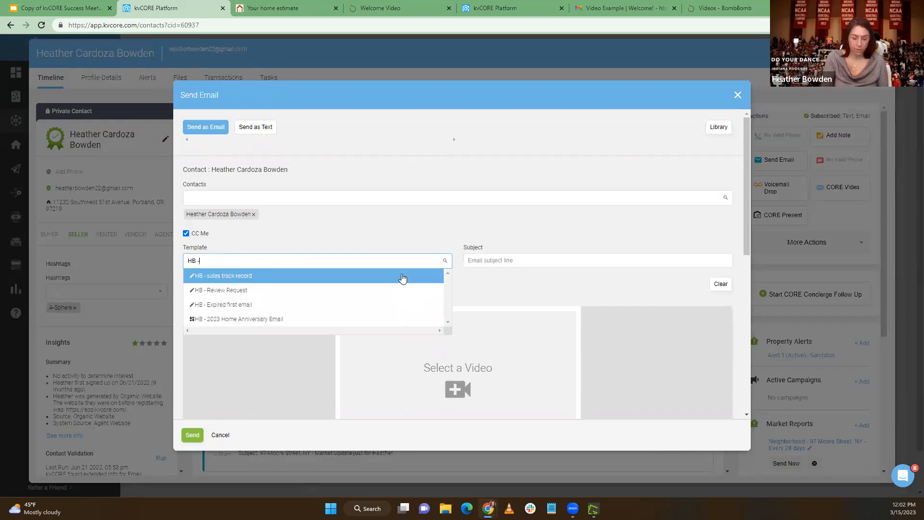
{"action": "type", "text": "vi"}
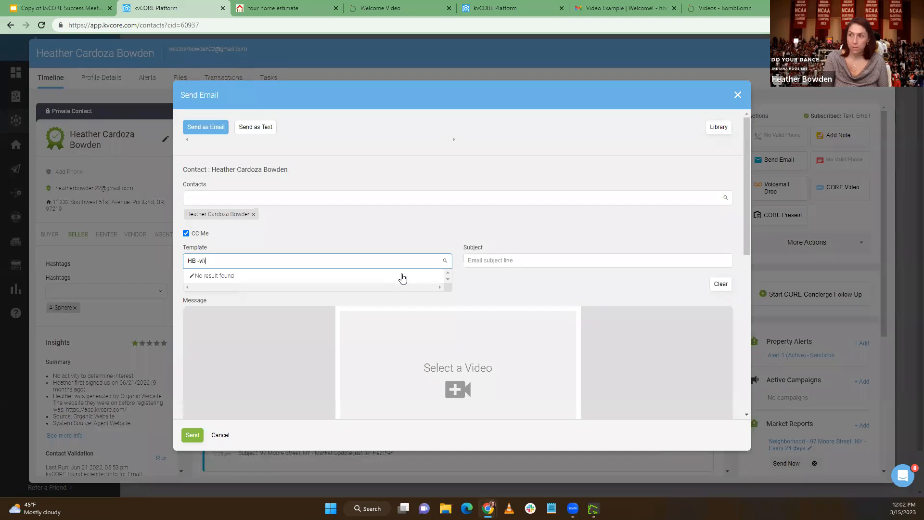
{"action": "key", "text": "BackSpace"}
{"action": "key", "text": "BackSpace"}
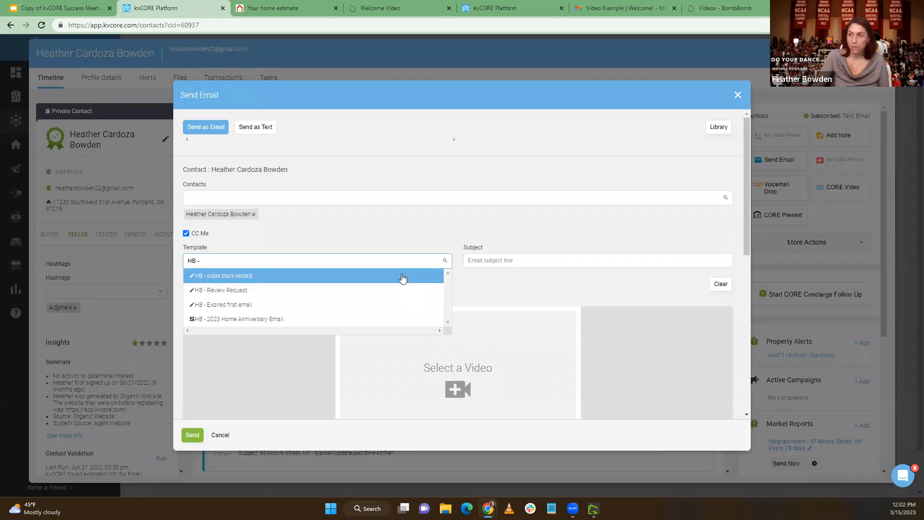
{"action": "scroll", "coordinate": [385, 267], "scroll_direction": "down", "scroll_amount": 1}
{"action": "key", "text": "Up"}
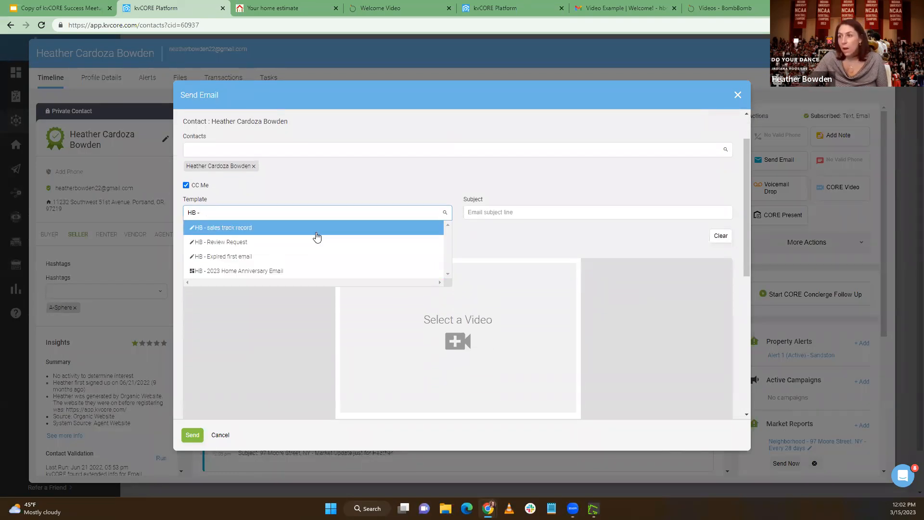
{"action": "key", "text": "BackSpace"}
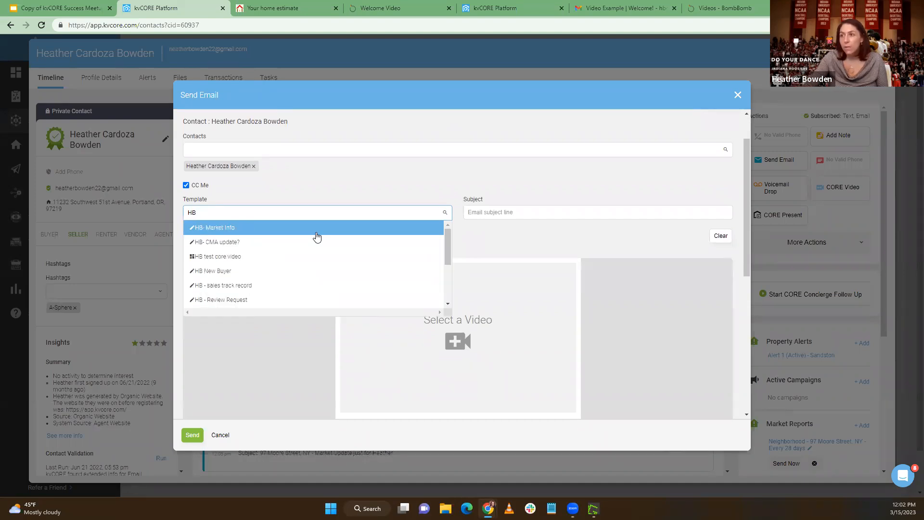
Look through the HB templates and apply HB test core video to the email
{"action": "scroll", "coordinate": [320, 236], "scroll_direction": "down", "scroll_amount": 5}
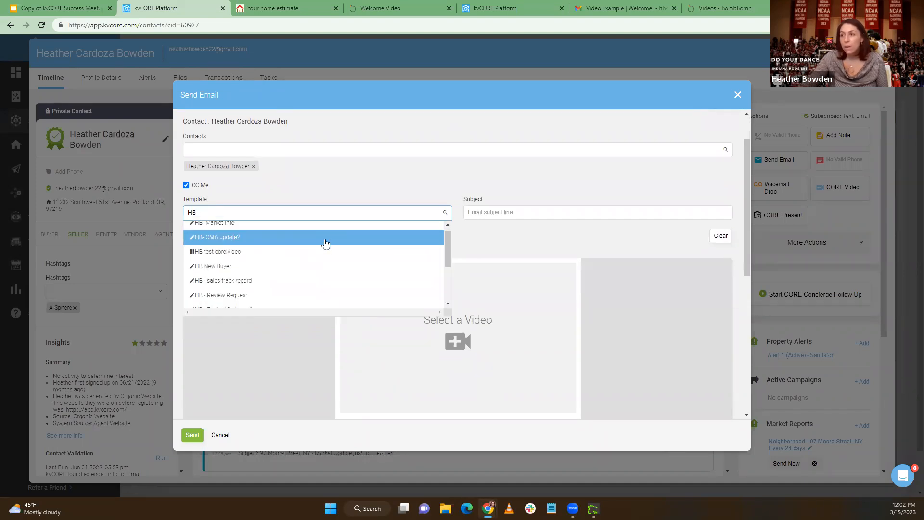
{"action": "scroll", "coordinate": [326, 244], "scroll_direction": "up", "scroll_amount": 2}
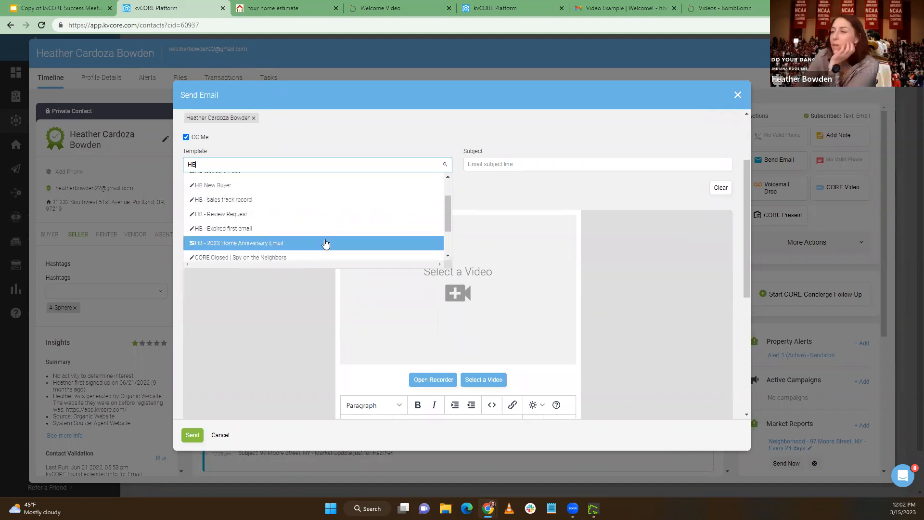
{"action": "scroll", "coordinate": [326, 244], "scroll_direction": "up", "scroll_amount": 2}
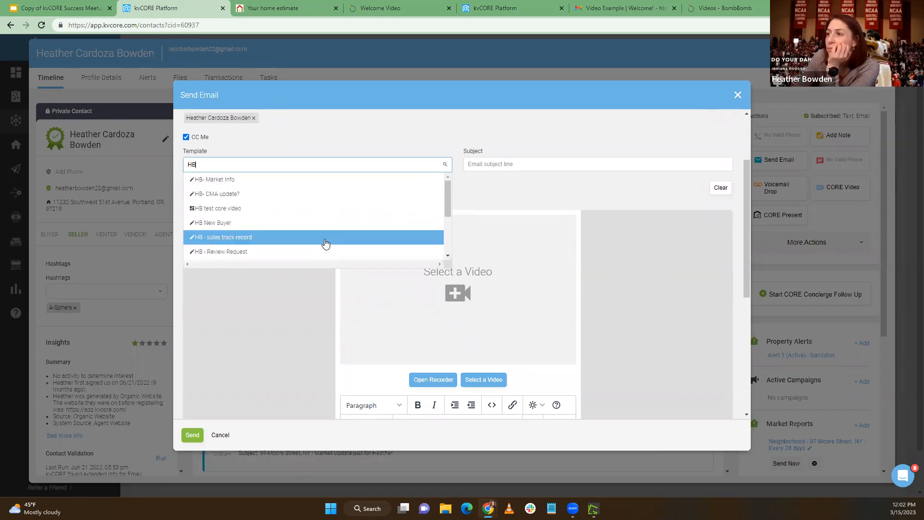
{"action": "scroll", "coordinate": [314, 237], "scroll_direction": "up", "scroll_amount": 1}
{"action": "scroll", "coordinate": [314, 237], "scroll_direction": "down", "scroll_amount": 3}
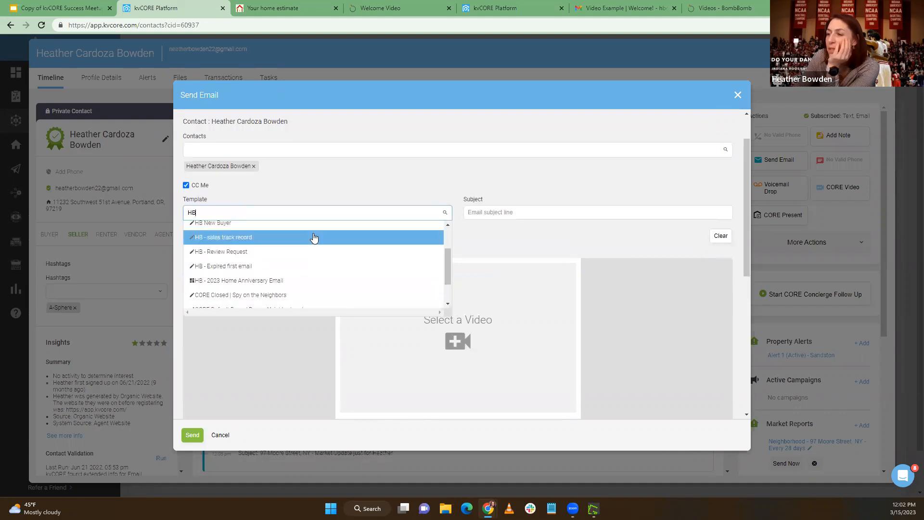
{"action": "scroll", "coordinate": [313, 237], "scroll_direction": "up", "scroll_amount": 3}
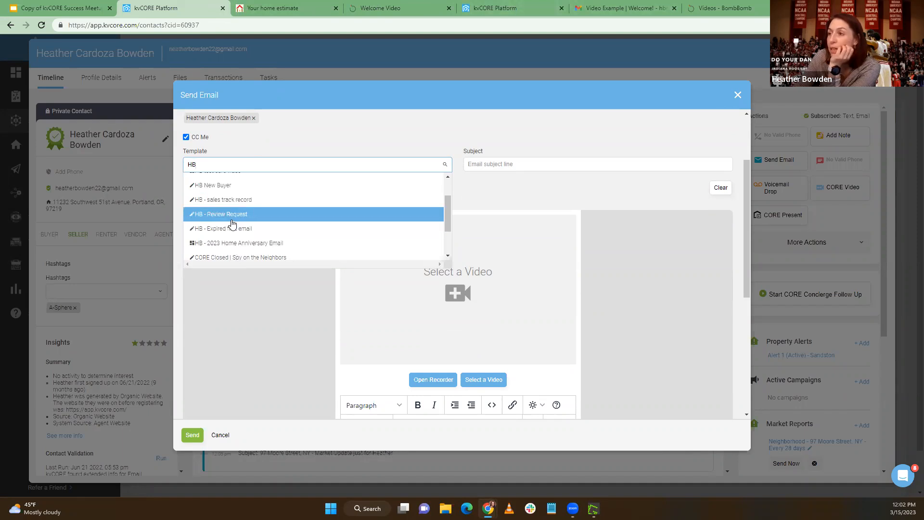
{"action": "scroll", "coordinate": [233, 226], "scroll_direction": "down", "scroll_amount": 2}
{"action": "scroll", "coordinate": [245, 237], "scroll_direction": "up", "scroll_amount": 3}
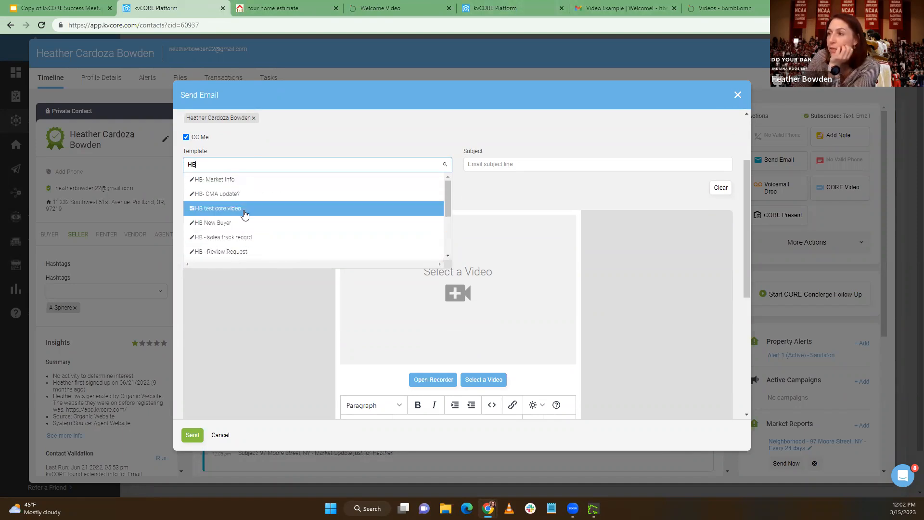
{"action": "left_click", "coordinate": [245, 212]}
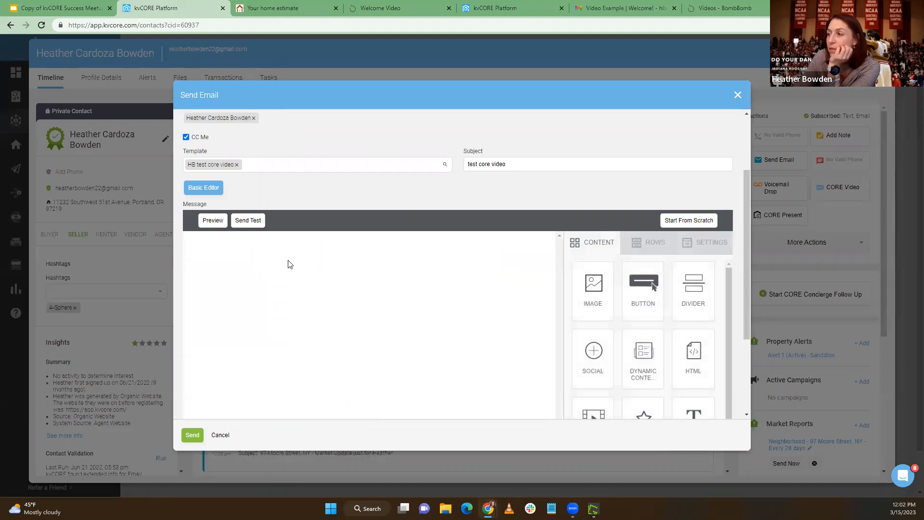
Open the video library from the template's CORE Video block, close it without choosing a video, and discard the email
{"action": "scroll", "coordinate": [302, 293], "scroll_direction": "down", "scroll_amount": 2}
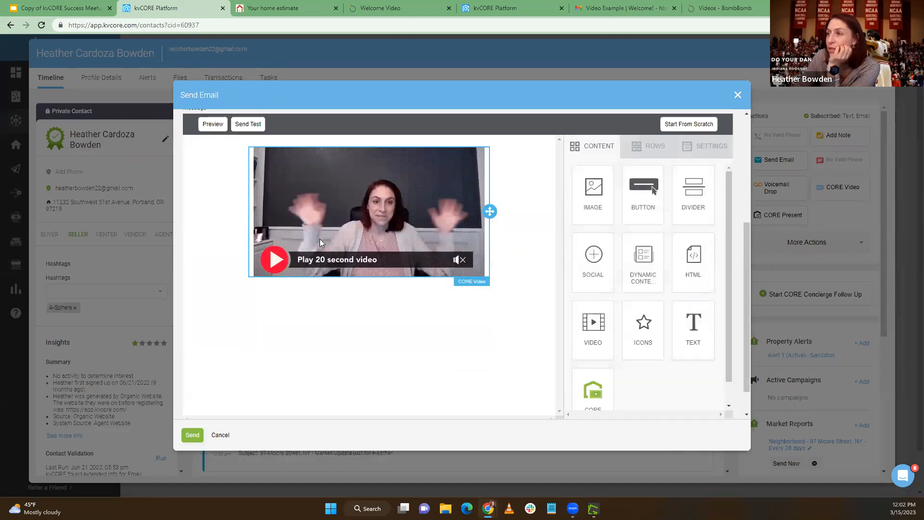
{"action": "left_click", "coordinate": [353, 245]}
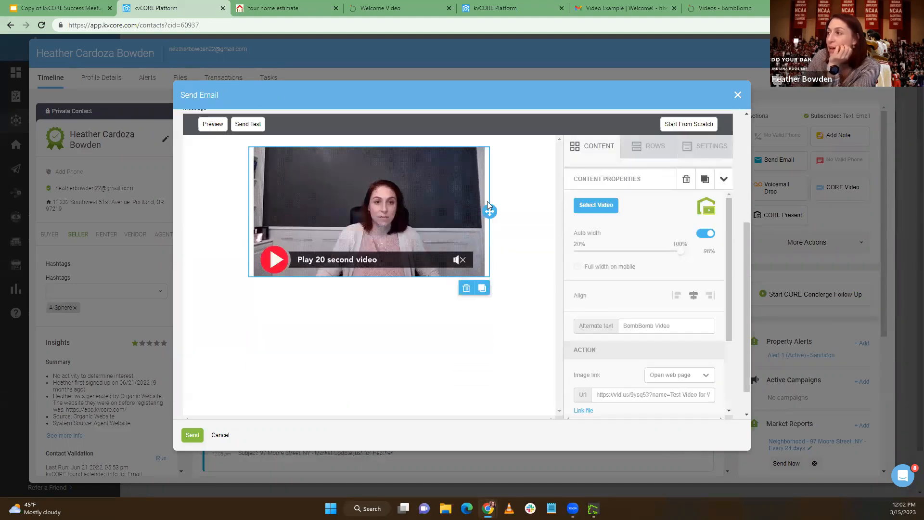
{"action": "left_click", "coordinate": [611, 211]}
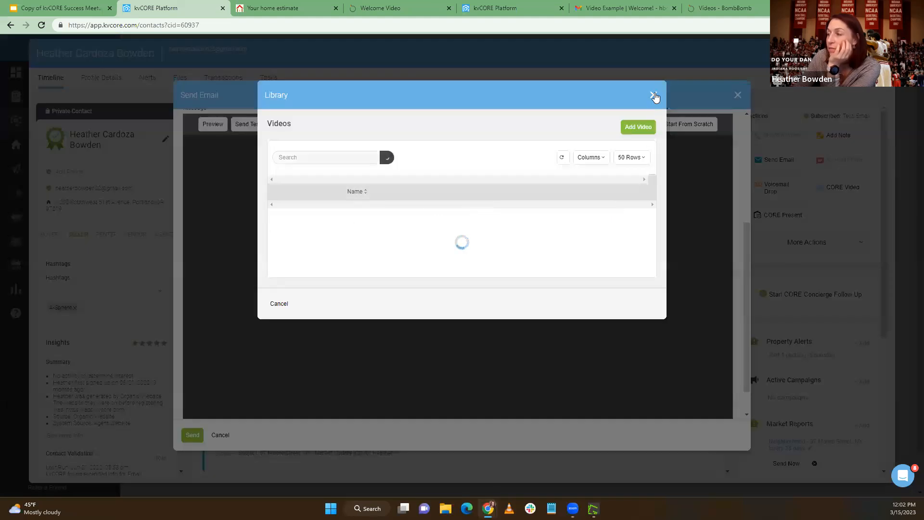
{"action": "left_click", "coordinate": [653, 94]}
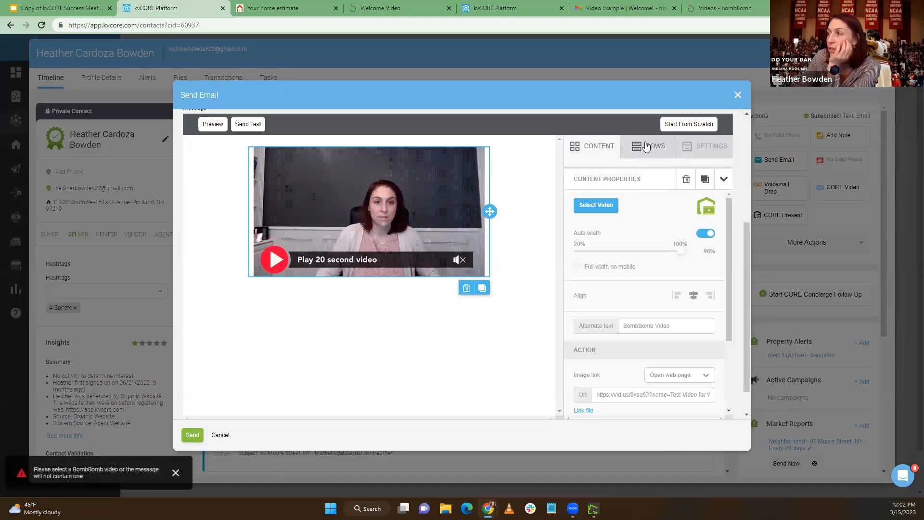
{"action": "left_click", "coordinate": [737, 96]}
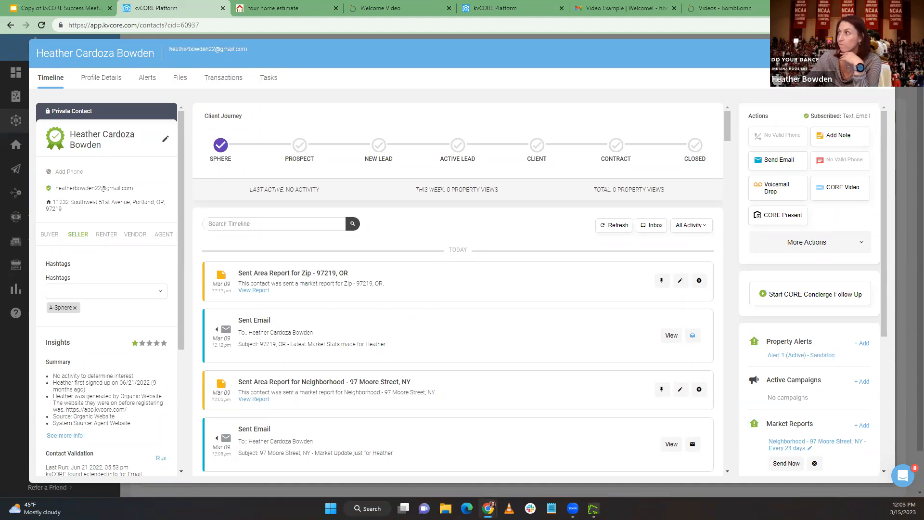
Close the contact record and open the team-scope Default New Lead - Buyer campaign from Smart Campaigns
{"action": "left_click", "coordinate": [882, 53]}
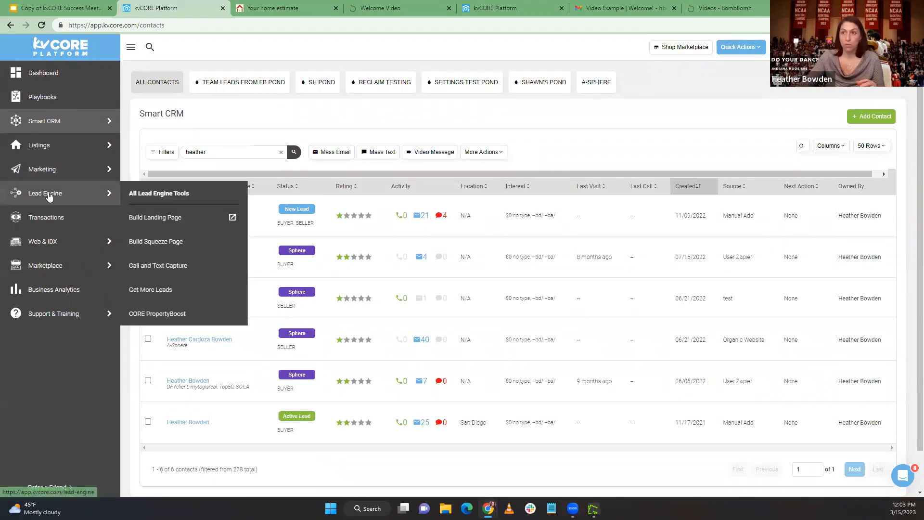
{"action": "mouse_move", "coordinate": [55, 169]}
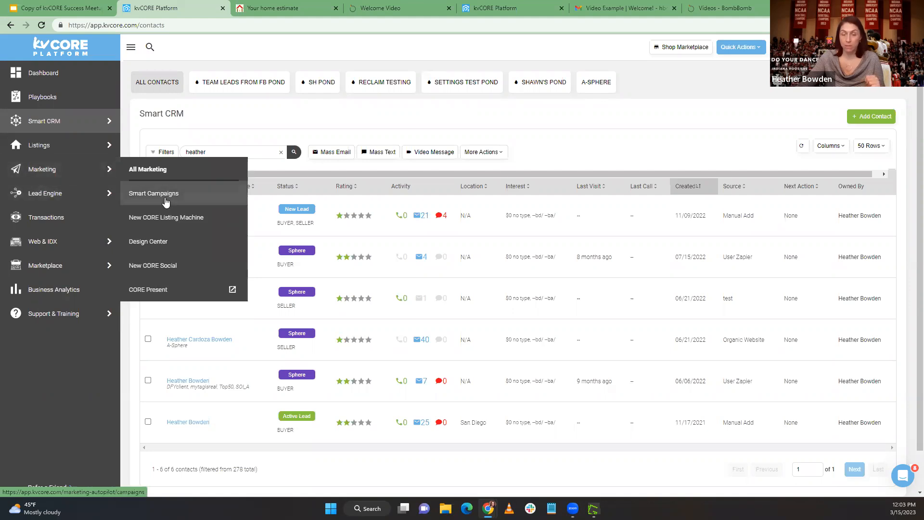
{"action": "left_click", "coordinate": [166, 201]}
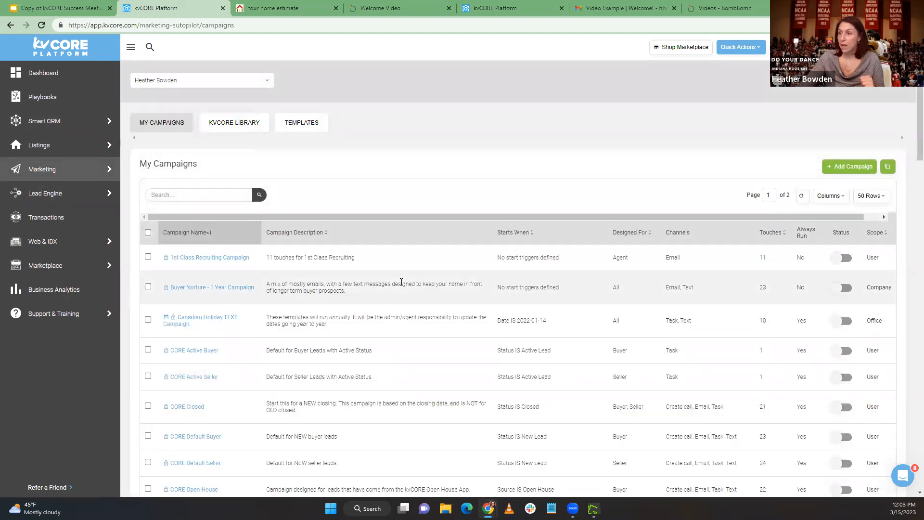
{"action": "scroll", "coordinate": [401, 283], "scroll_direction": "down", "scroll_amount": 4}
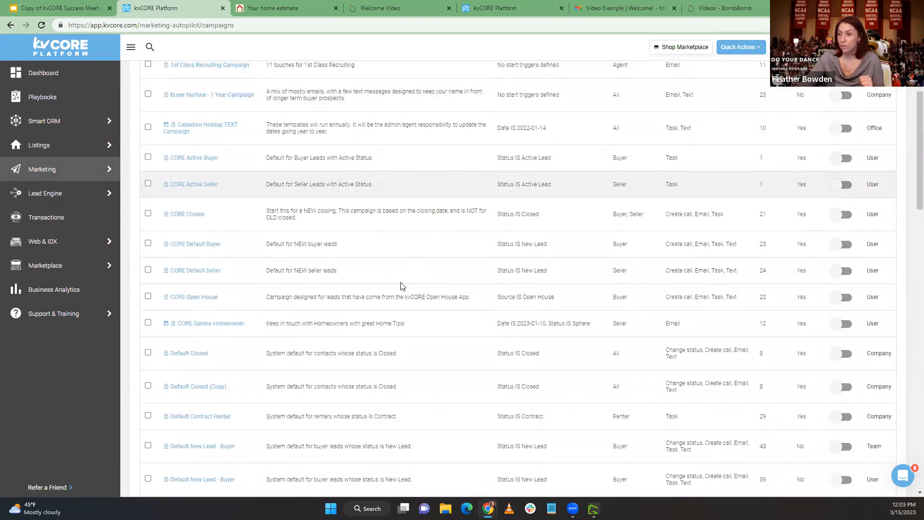
{"action": "scroll", "coordinate": [401, 285], "scroll_direction": "down", "scroll_amount": 3}
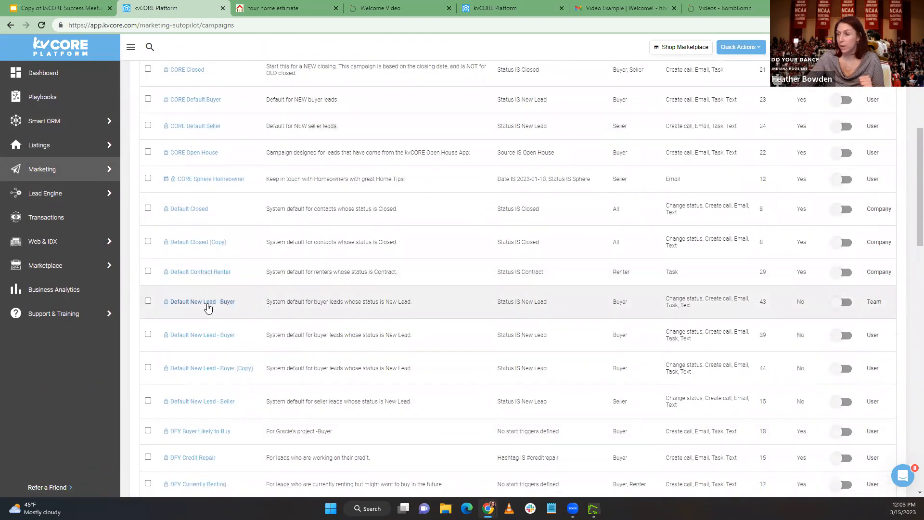
{"action": "left_click", "coordinate": [208, 302]}
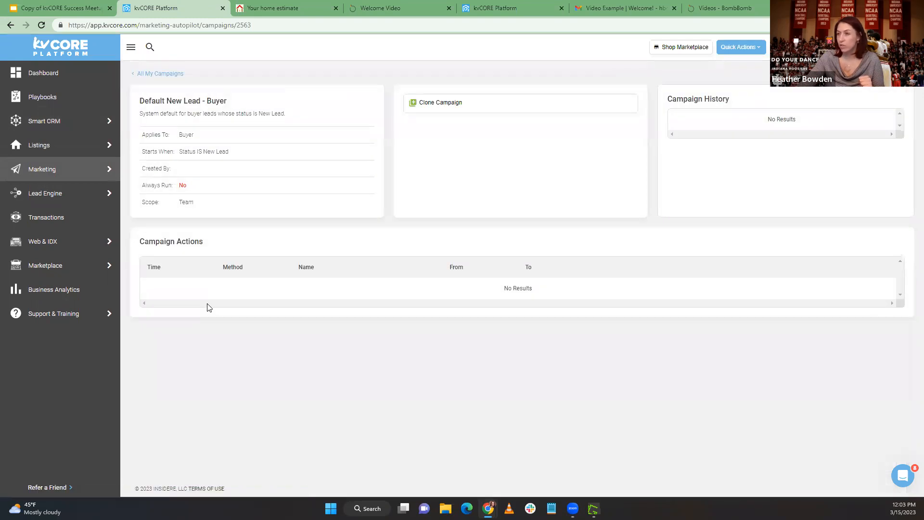
Examine the campaign's scheduled actions, including the timing of its tasks, calls, texts and emails
{"action": "scroll", "coordinate": [406, 310], "scroll_direction": "down", "scroll_amount": 7}
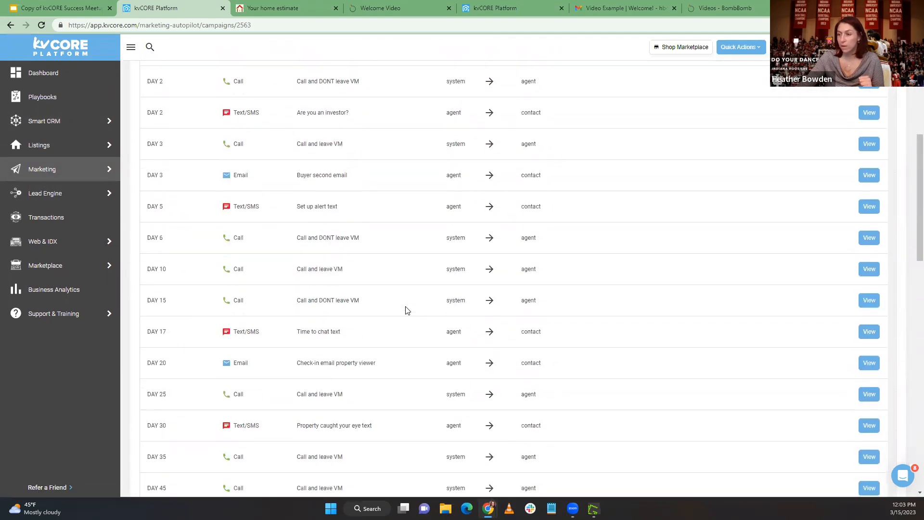
{"action": "scroll", "coordinate": [406, 311], "scroll_direction": "down", "scroll_amount": 3}
{"action": "scroll", "coordinate": [406, 310], "scroll_direction": "up", "scroll_amount": 7}
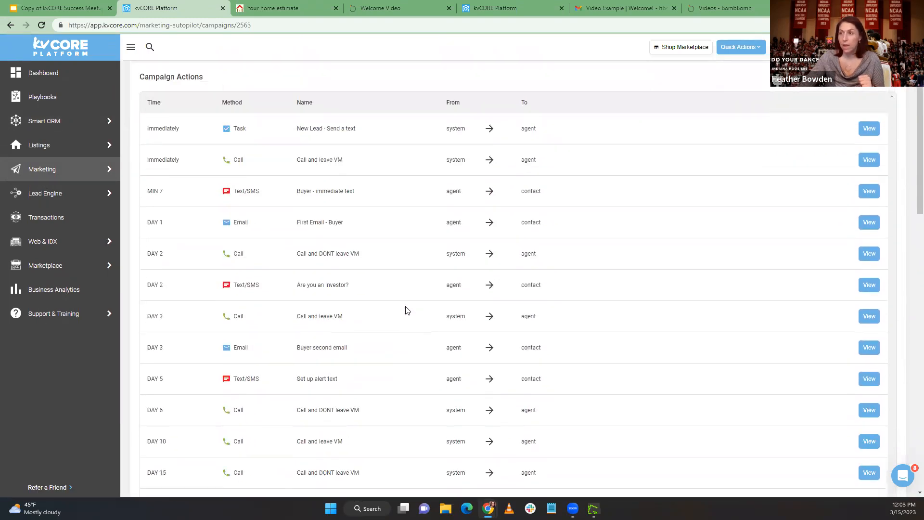
{"action": "scroll", "coordinate": [405, 311], "scroll_direction": "up", "scroll_amount": 3}
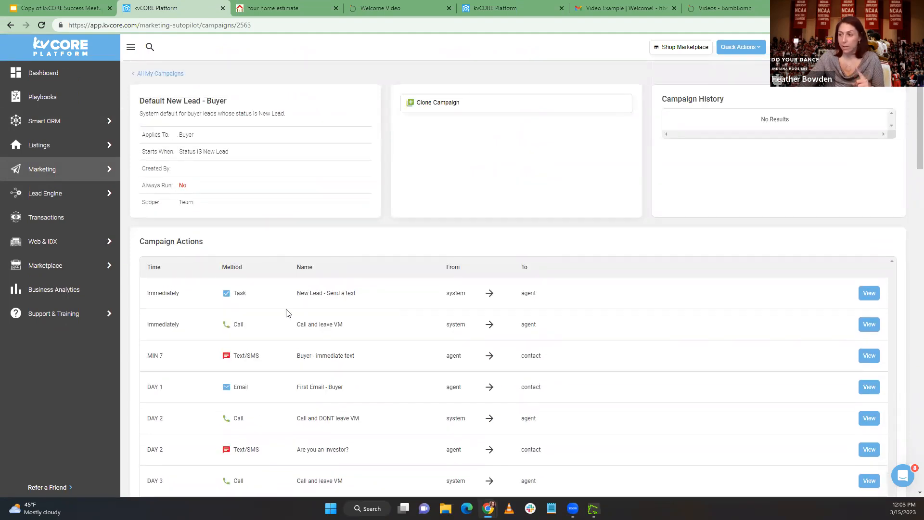
{"action": "scroll", "coordinate": [287, 313], "scroll_direction": "down", "scroll_amount": 20}
{"action": "scroll", "coordinate": [287, 314], "scroll_direction": "up", "scroll_amount": 10}
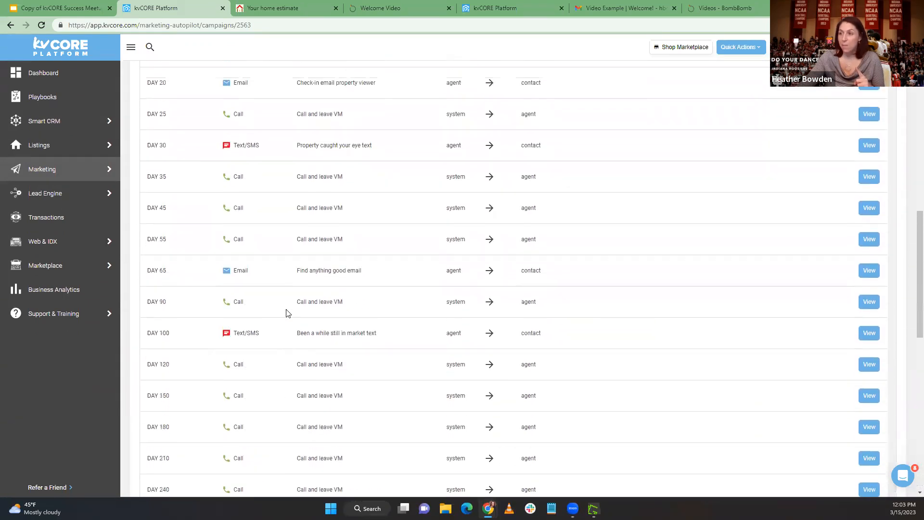
{"action": "scroll", "coordinate": [287, 313], "scroll_direction": "up", "scroll_amount": 1}
{"action": "scroll", "coordinate": [287, 314], "scroll_direction": "down", "scroll_amount": 3}
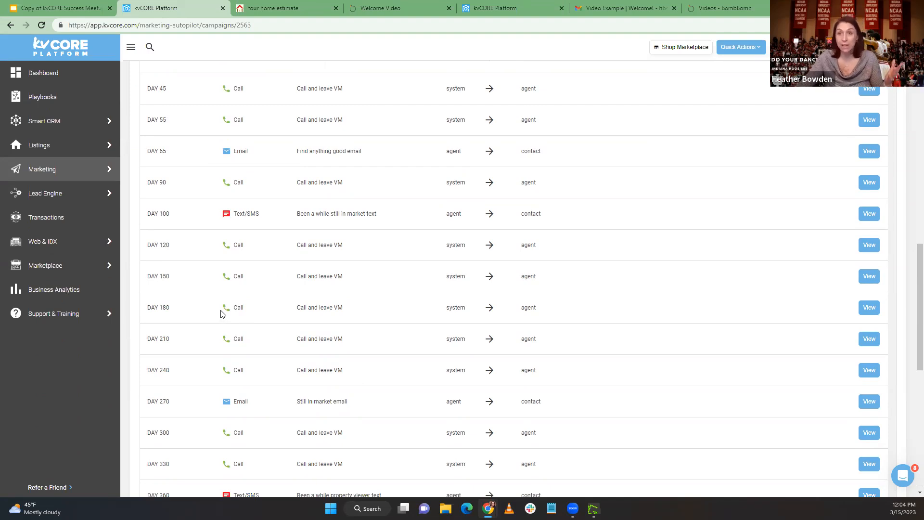
{"action": "scroll", "coordinate": [837, 316], "scroll_direction": "up", "scroll_amount": 15}
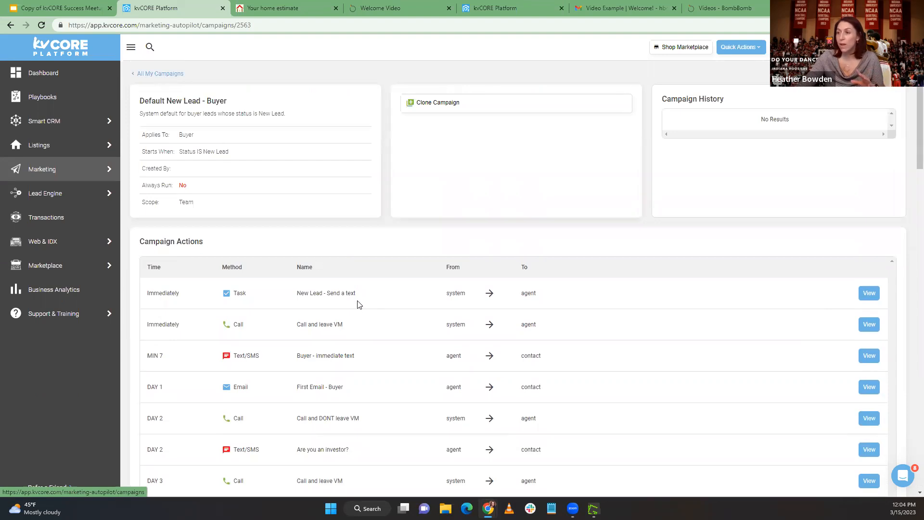
{"action": "scroll", "coordinate": [359, 305], "scroll_direction": "down", "scroll_amount": 1}
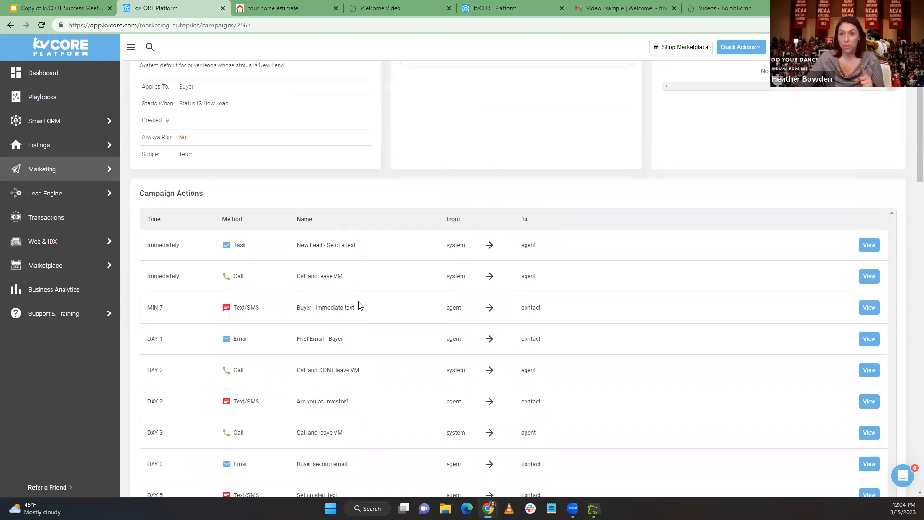
{"action": "scroll", "coordinate": [359, 305], "scroll_direction": "up", "scroll_amount": 1}
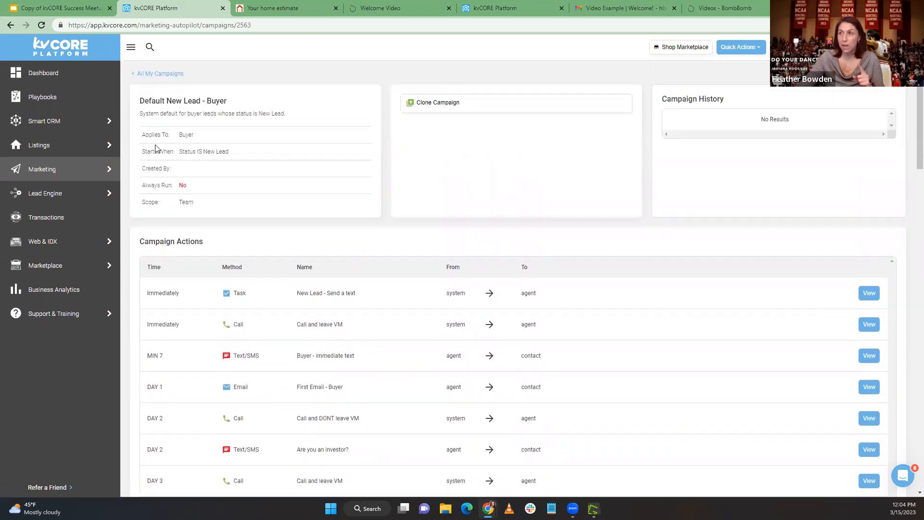
Return to the list of all campaigns and highlight the Team scope of the Default New Lead - Buyer campaign
{"action": "left_click", "coordinate": [171, 76]}
{"action": "scroll", "coordinate": [318, 255], "scroll_direction": "down", "scroll_amount": 5}
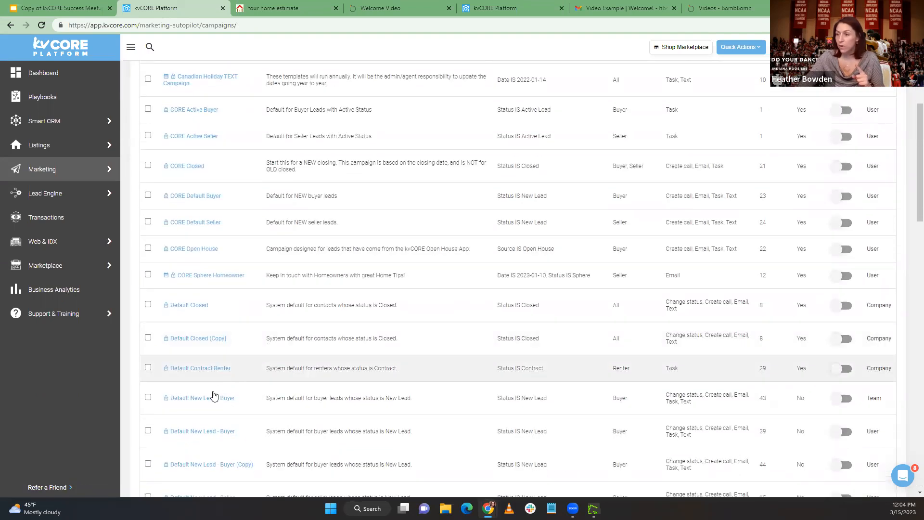
{"action": "left_click_drag", "start_coordinate": [895, 401], "coordinate": [866, 401]}
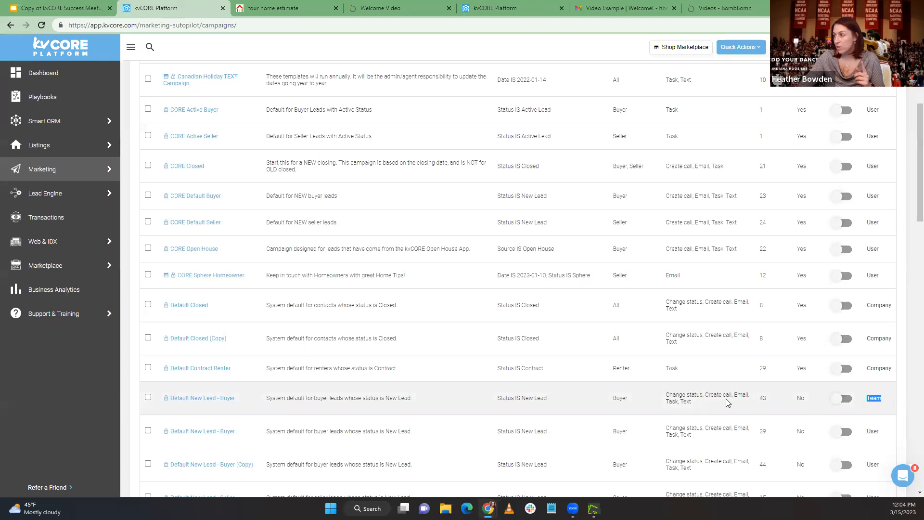
Highlight the User scope of the Default New Lead - Buyer (Copy) campaign, open the campaign, and return to the campaign list
{"action": "scroll", "coordinate": [588, 397], "scroll_direction": "down", "scroll_amount": 1}
{"action": "left_click_drag", "start_coordinate": [888, 417], "coordinate": [873, 415]}
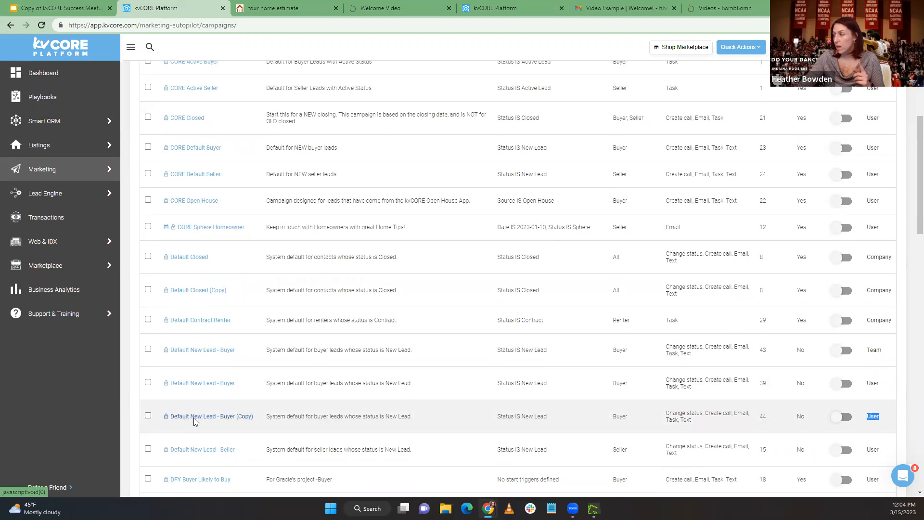
{"action": "left_click", "coordinate": [195, 417]}
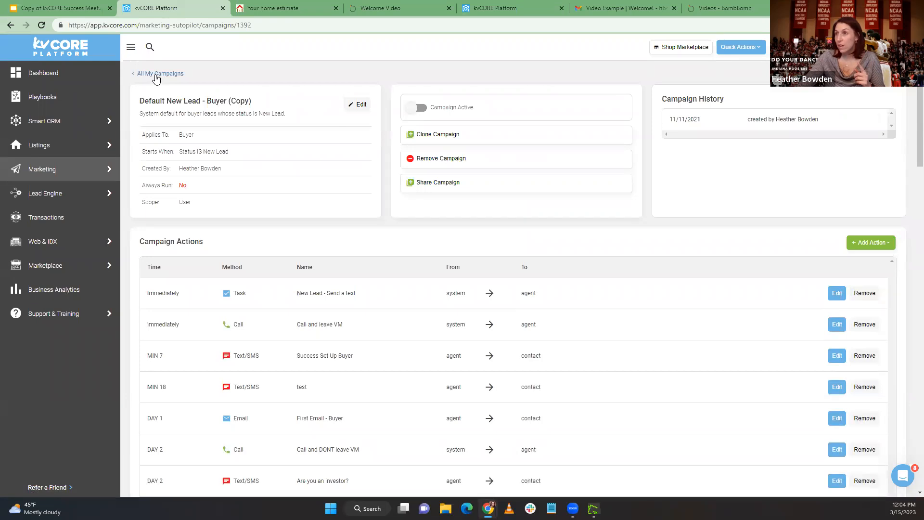
{"action": "left_click", "coordinate": [159, 74]}
Open the team-scope Default New Lead - Buyer campaign to compare its view-only details and actions, and return to the campaign list
{"action": "scroll", "coordinate": [237, 369], "scroll_direction": "down", "scroll_amount": 5}
{"action": "scroll", "coordinate": [197, 433], "scroll_direction": "down", "scroll_amount": 2}
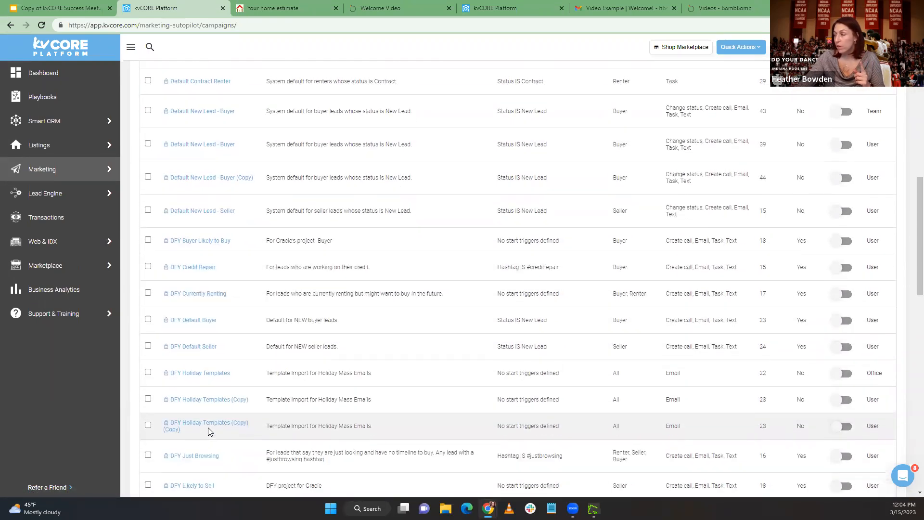
{"action": "scroll", "coordinate": [208, 429], "scroll_direction": "up", "scroll_amount": 2}
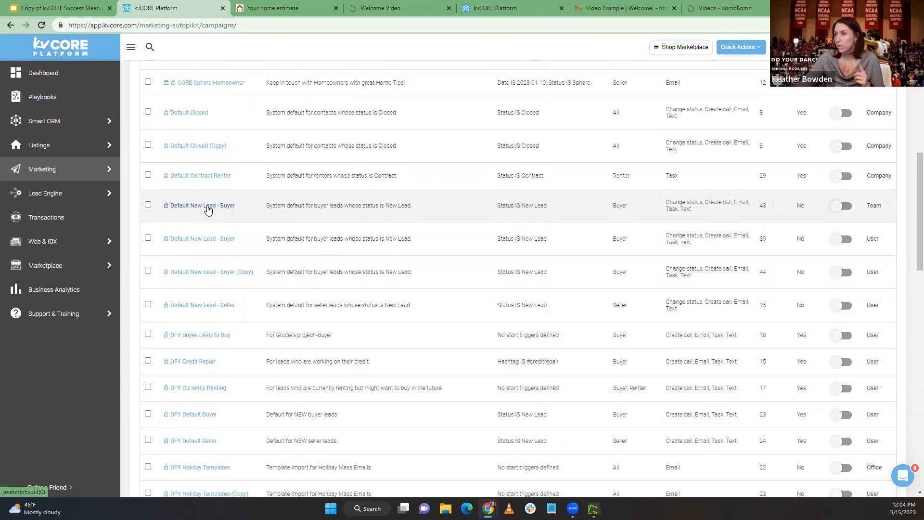
{"action": "left_click", "coordinate": [208, 211]}
{"action": "scroll", "coordinate": [436, 336], "scroll_direction": "up", "scroll_amount": 5}
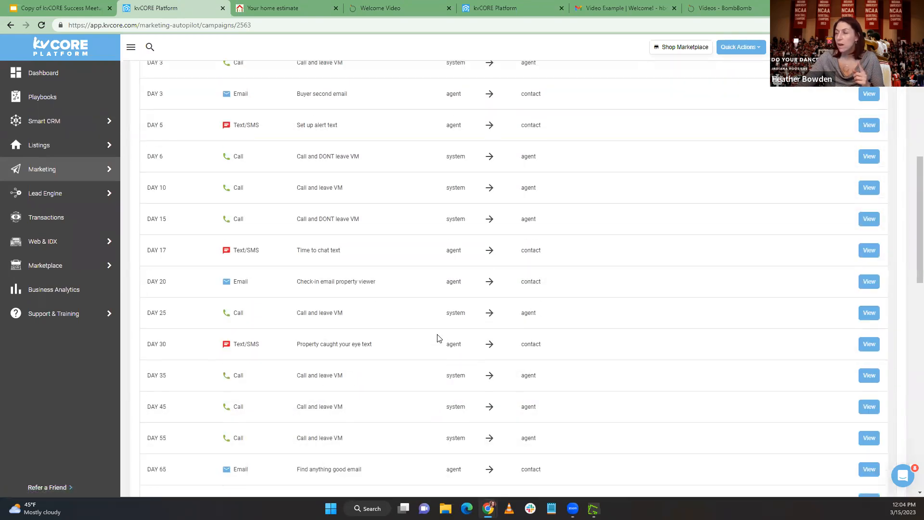
{"action": "scroll", "coordinate": [435, 335], "scroll_direction": "up", "scroll_amount": 2}
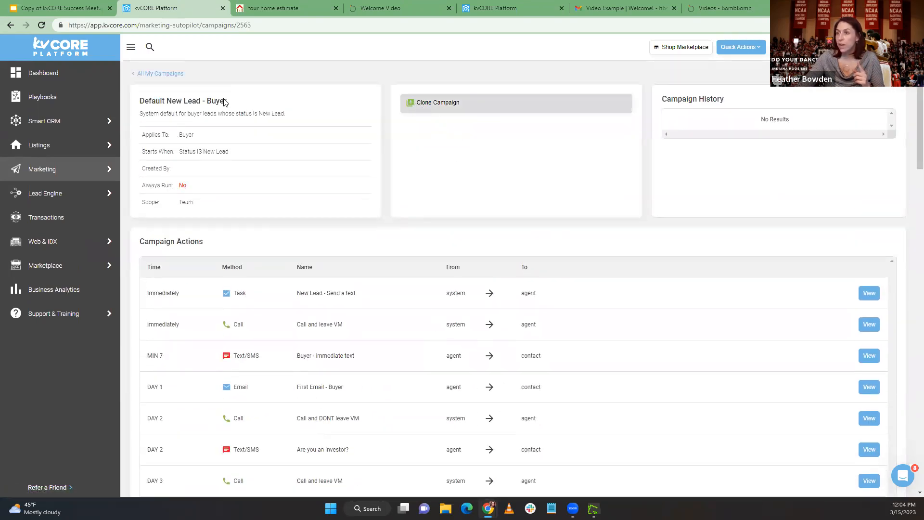
{"action": "left_click", "coordinate": [159, 74]}
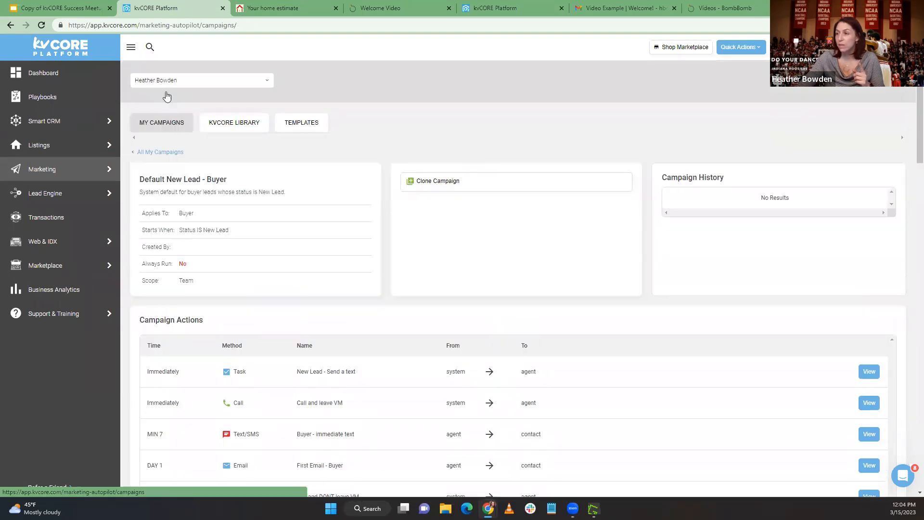
Highlight the name of the Default New Lead - Buyer (Copy) campaign in the list and open the campaign
{"action": "scroll", "coordinate": [332, 450], "scroll_direction": "down", "scroll_amount": 5}
{"action": "scroll", "coordinate": [315, 448], "scroll_direction": "down", "scroll_amount": 4}
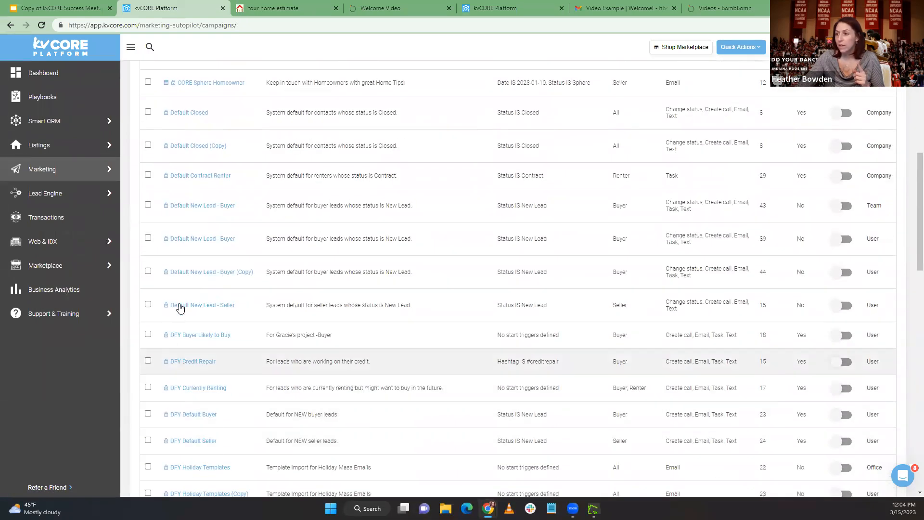
{"action": "left_click_drag", "start_coordinate": [255, 272], "coordinate": [168, 272]}
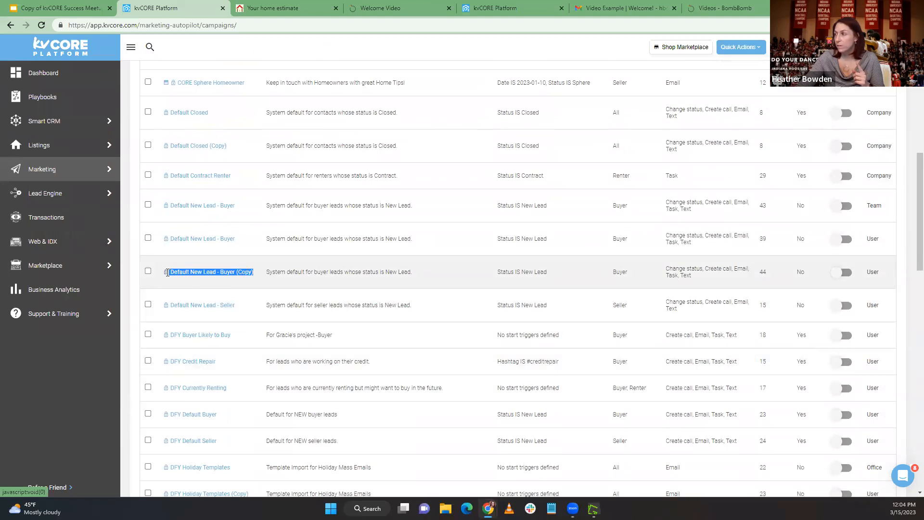
{"action": "left_click", "coordinate": [220, 274]}
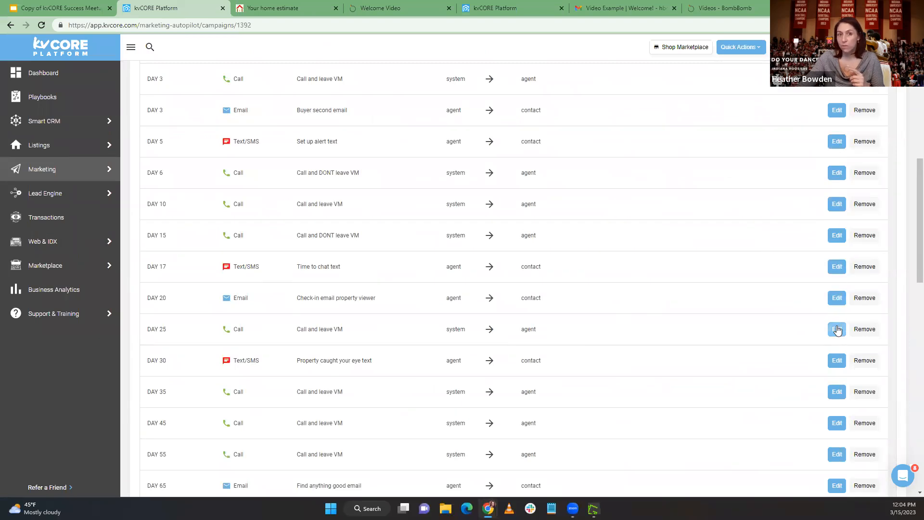
Open the Day 10 Call and leave VM action for editing, and remove that action from the campaign
{"action": "scroll", "coordinate": [787, 285], "scroll_direction": "up", "scroll_amount": 5}
{"action": "scroll", "coordinate": [758, 274], "scroll_direction": "up", "scroll_amount": 3}
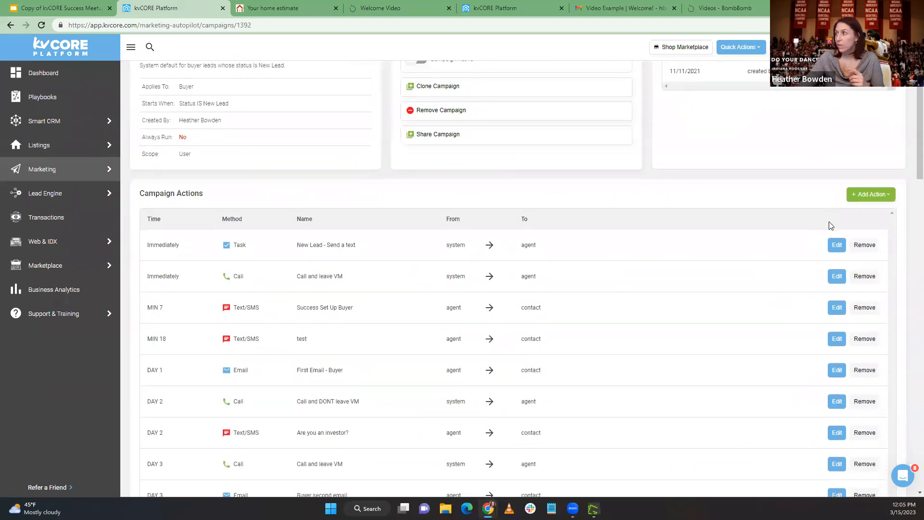
{"action": "scroll", "coordinate": [818, 332], "scroll_direction": "down", "scroll_amount": 2}
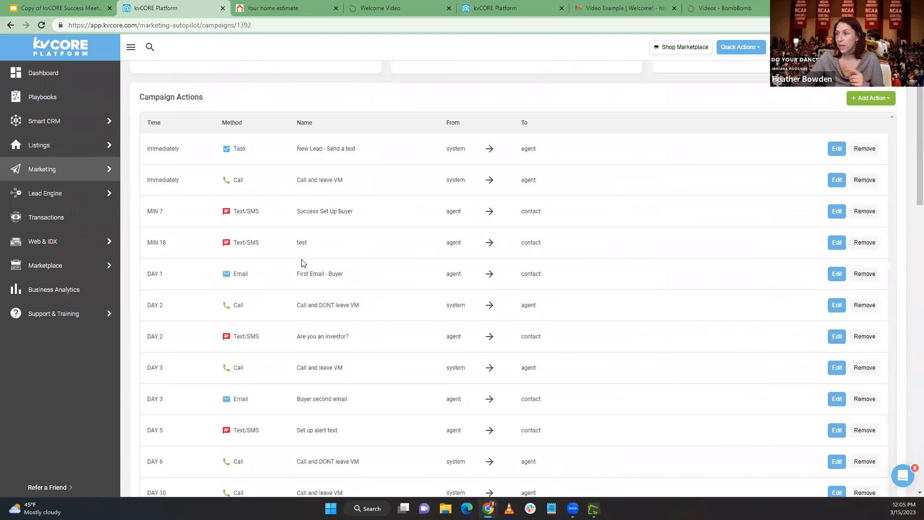
{"action": "scroll", "coordinate": [303, 263], "scroll_direction": "down", "scroll_amount": 2}
{"action": "scroll", "coordinate": [169, 279], "scroll_direction": "down", "scroll_amount": 2}
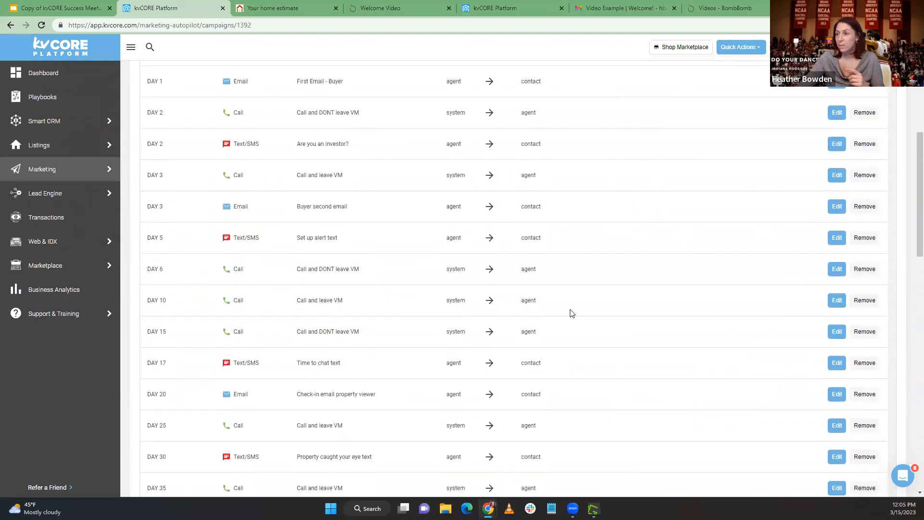
{"action": "left_click", "coordinate": [836, 300]}
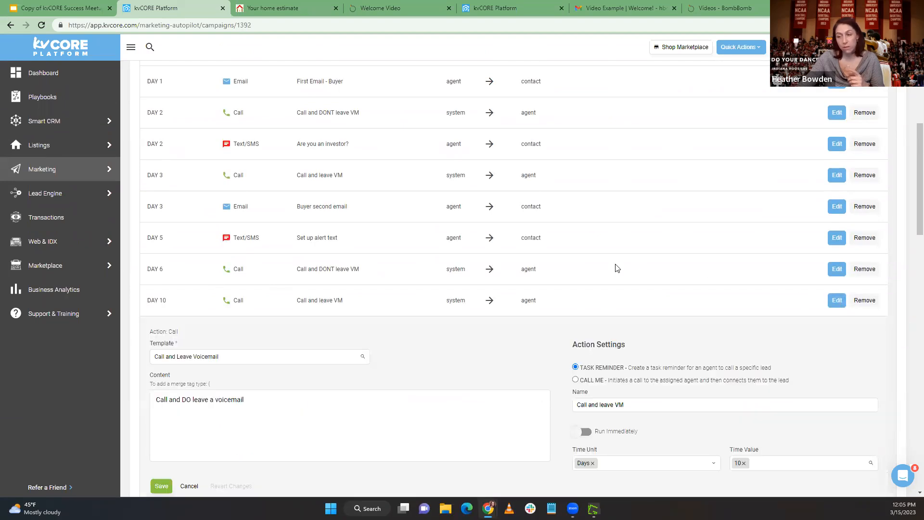
{"action": "scroll", "coordinate": [577, 264], "scroll_direction": "down", "scroll_amount": 3}
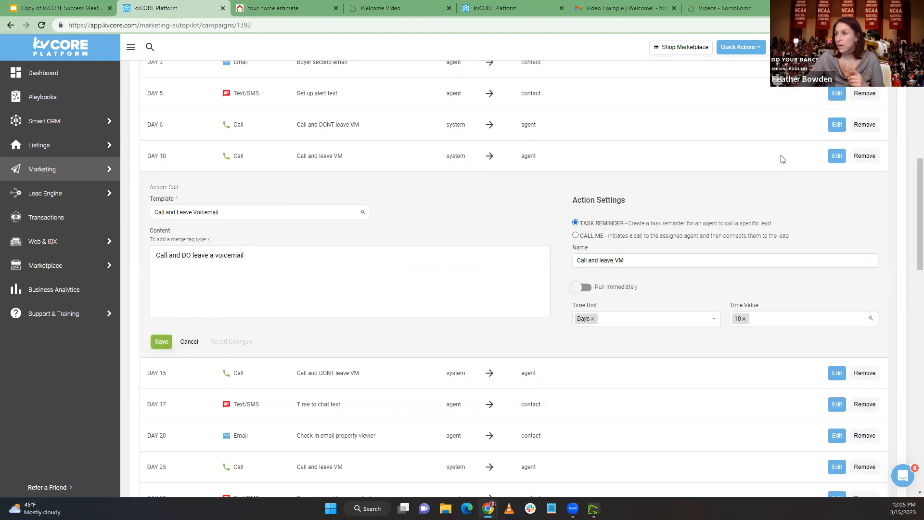
{"action": "left_click", "coordinate": [870, 158]}
{"action": "left_click", "coordinate": [434, 241]}
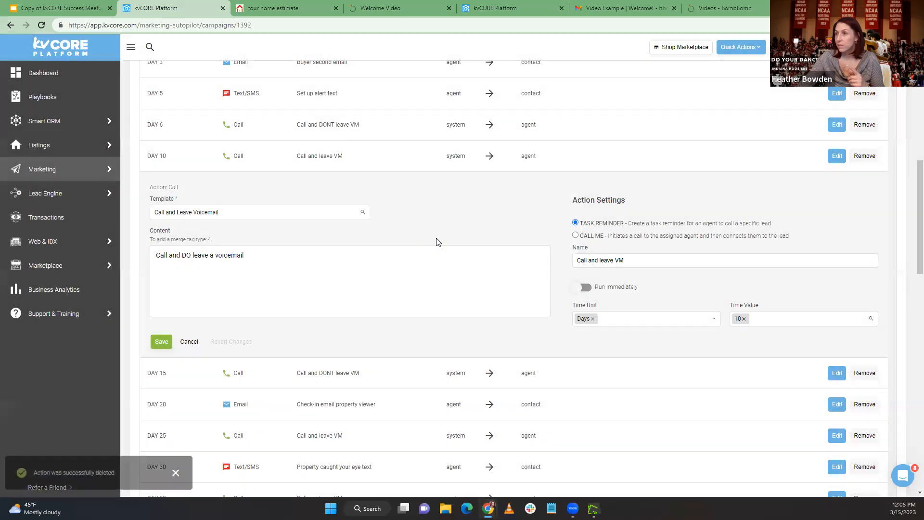
Add an email action to the campaign and schedule it with time unit Days and time value 10
{"action": "scroll", "coordinate": [724, 217], "scroll_direction": "up", "scroll_amount": 6}
{"action": "scroll", "coordinate": [729, 218], "scroll_direction": "up", "scroll_amount": 3}
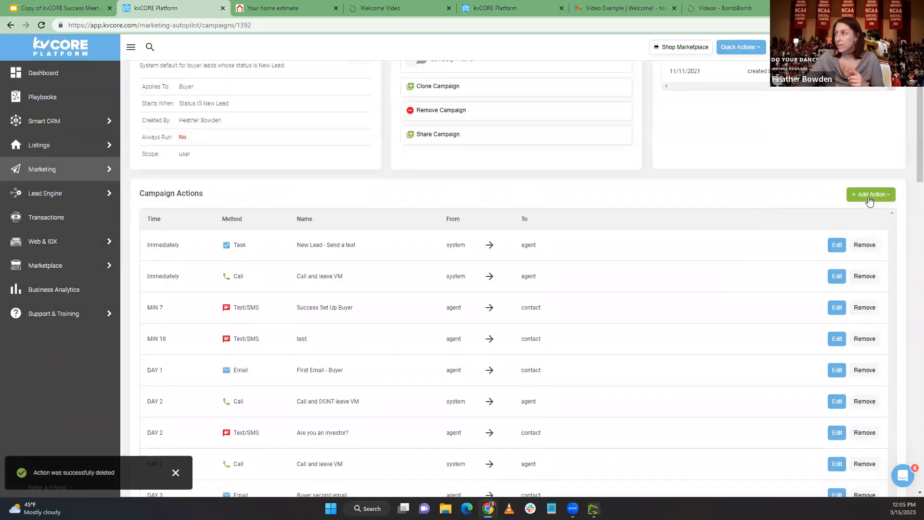
{"action": "left_click", "coordinate": [868, 194]}
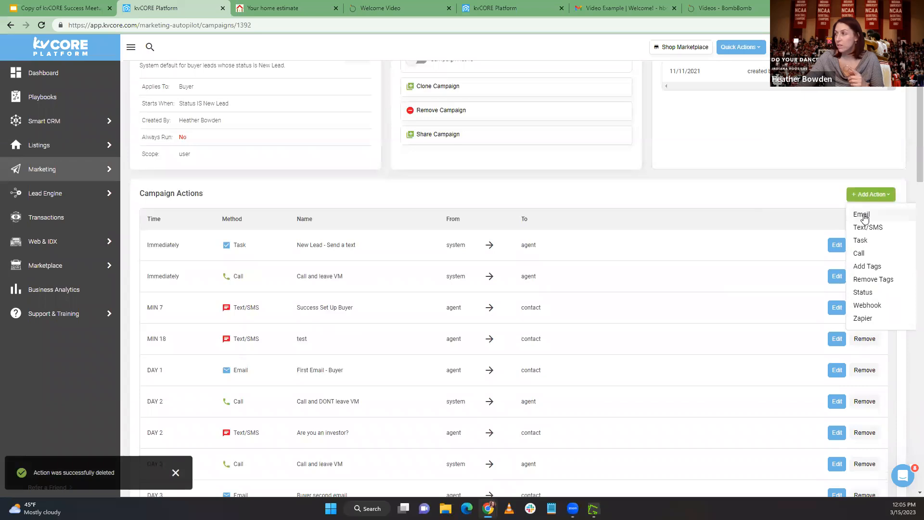
{"action": "left_click", "coordinate": [864, 217]}
{"action": "scroll", "coordinate": [508, 296], "scroll_direction": "down", "scroll_amount": 1}
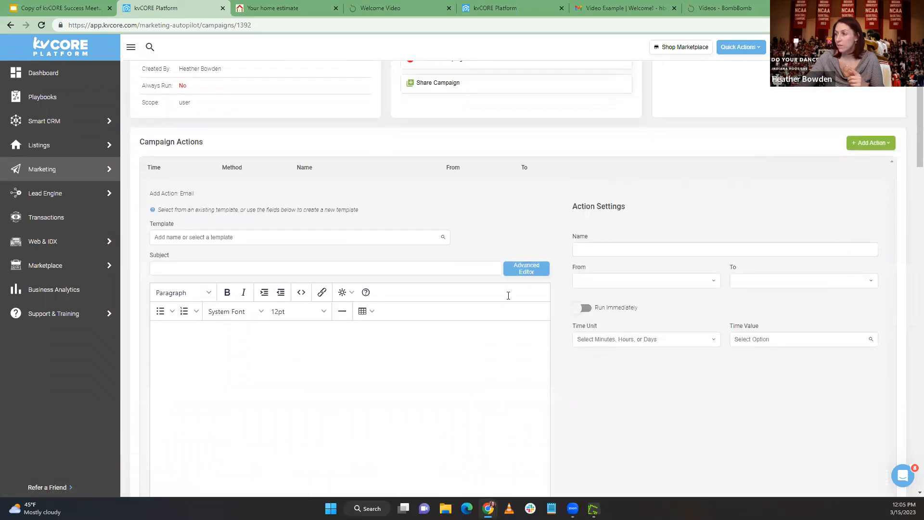
{"action": "scroll", "coordinate": [508, 295], "scroll_direction": "down", "scroll_amount": 1}
{"action": "left_click", "coordinate": [601, 295]}
{"action": "left_click", "coordinate": [606, 339]}
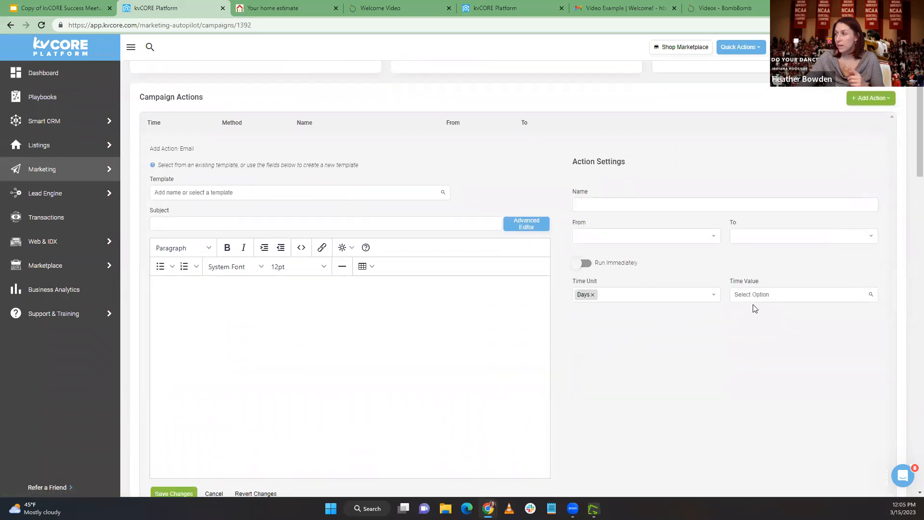
{"action": "left_click", "coordinate": [755, 295]}
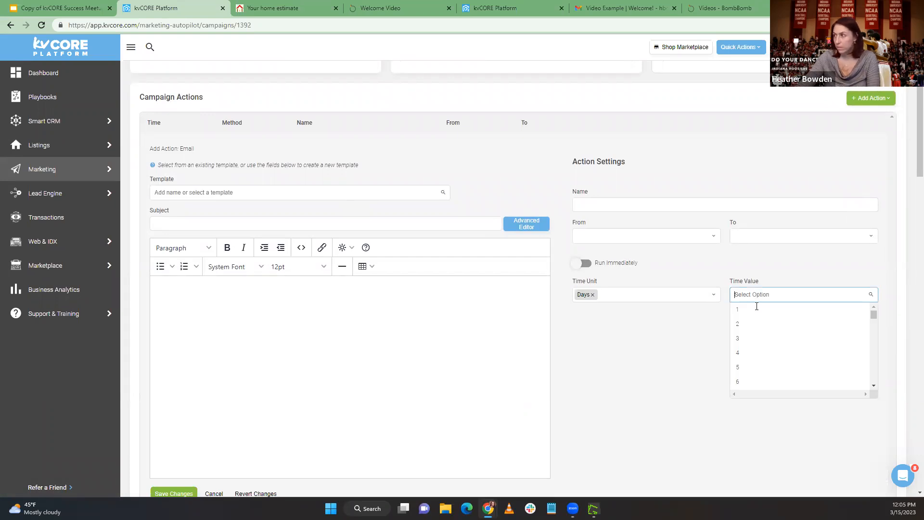
{"action": "type", "text": "10"}
{"action": "left_click", "coordinate": [757, 310]}
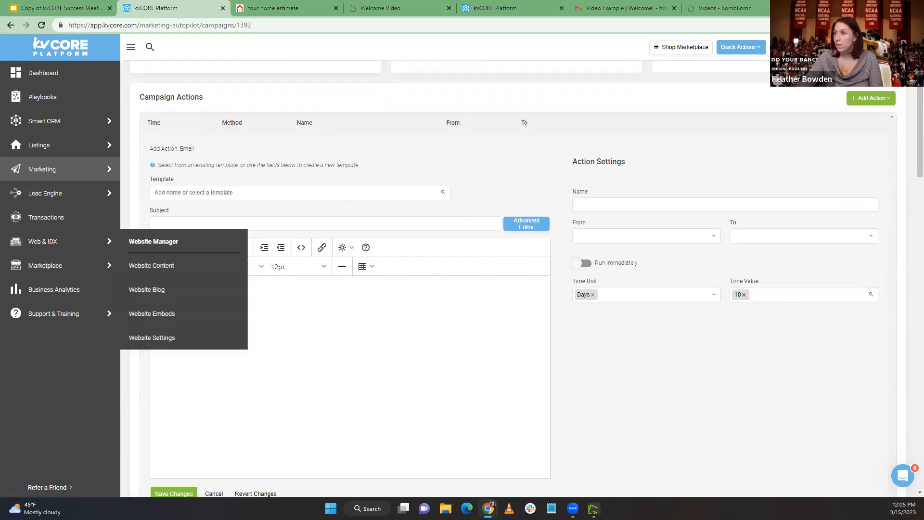
Find the templates starting with HB and apply HB - Video Email - Welcome to the new email action
{"action": "left_click", "coordinate": [246, 197]}
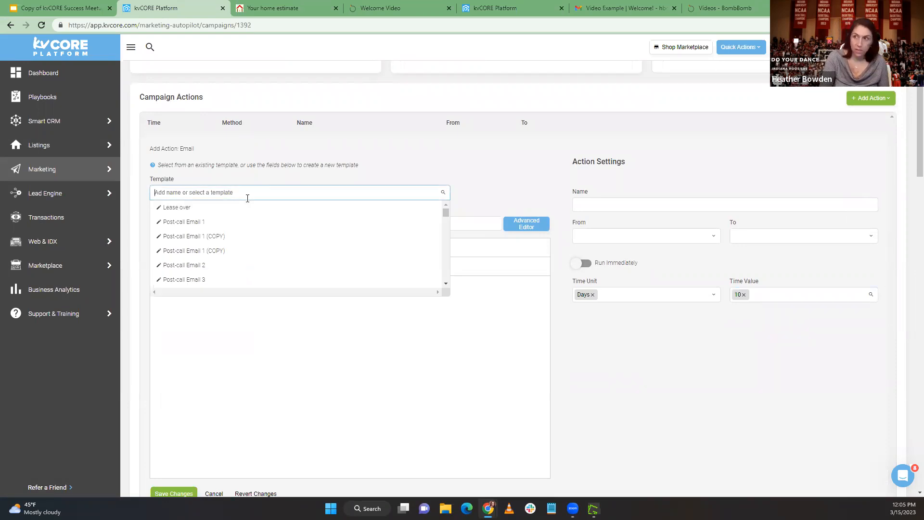
{"action": "type", "text": "HB"}
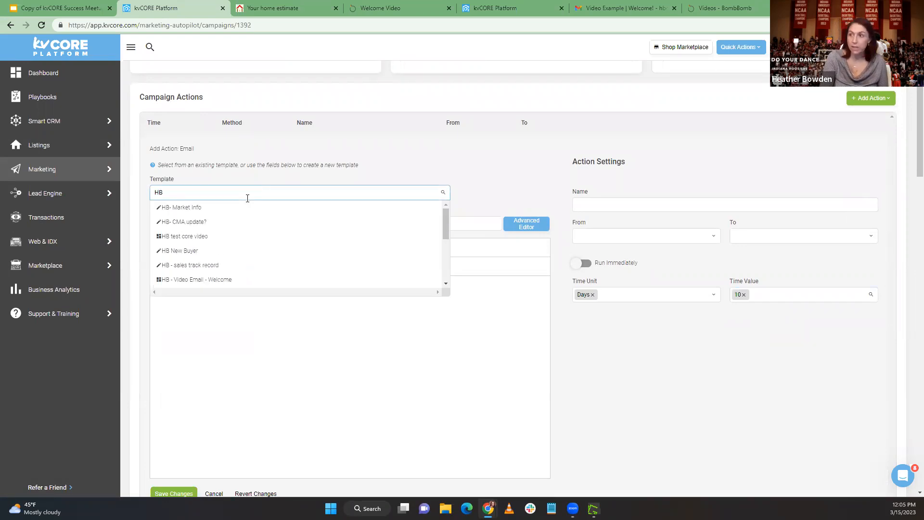
{"action": "left_click", "coordinate": [233, 278]}
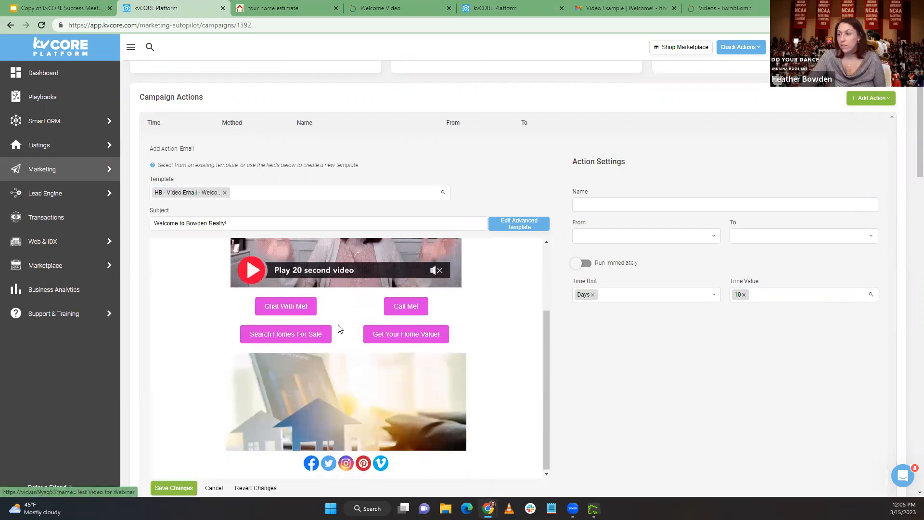
Name the action Welcome video email, set it to send from Agent to Contact, and save the action
{"action": "left_click", "coordinate": [616, 205]}
{"action": "type", "text": "Welcom"}
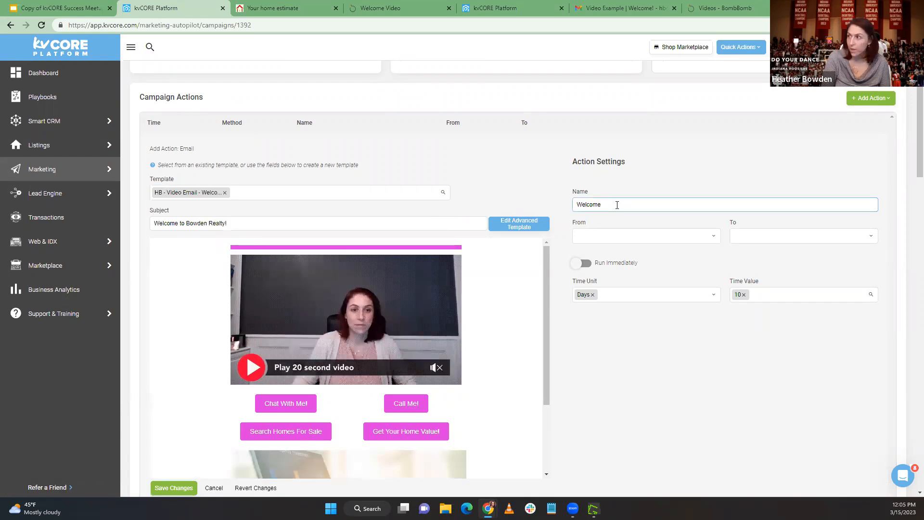
{"action": "type", "text": "e "}
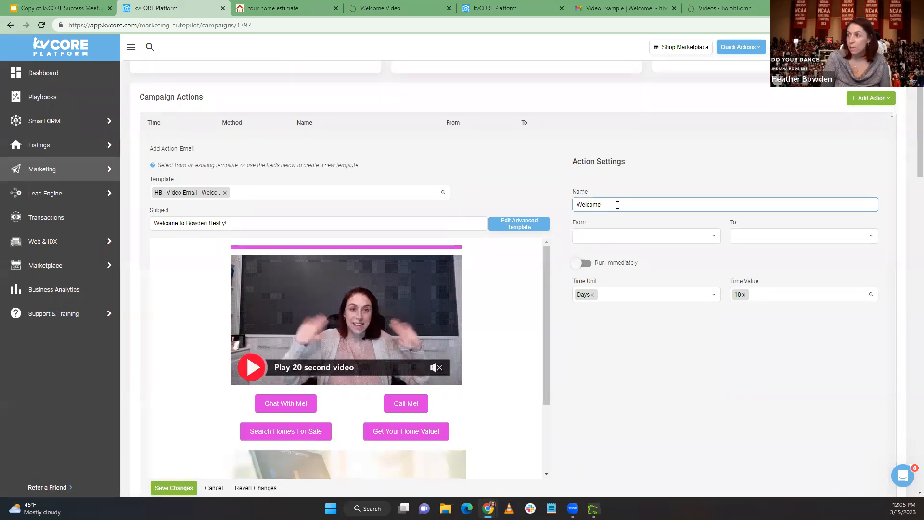
{"action": "type", "text": "vid"}
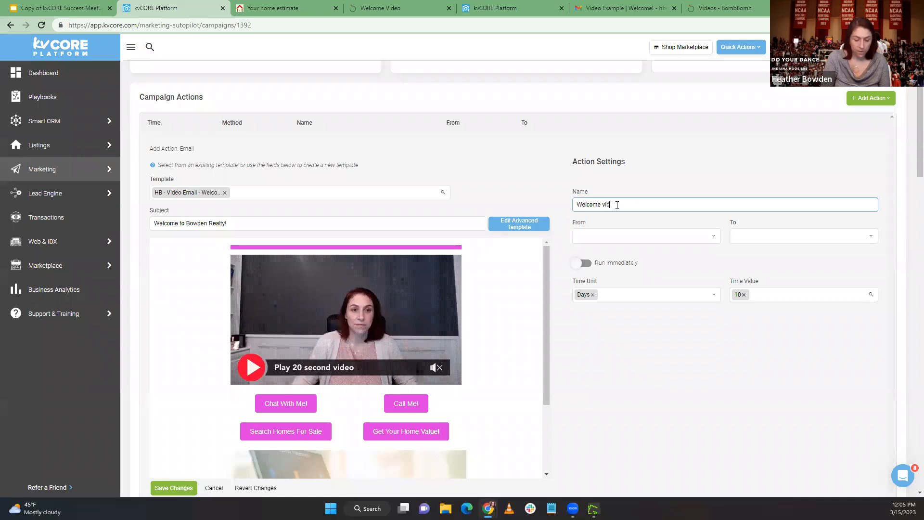
{"action": "type", "text": "eo email"}
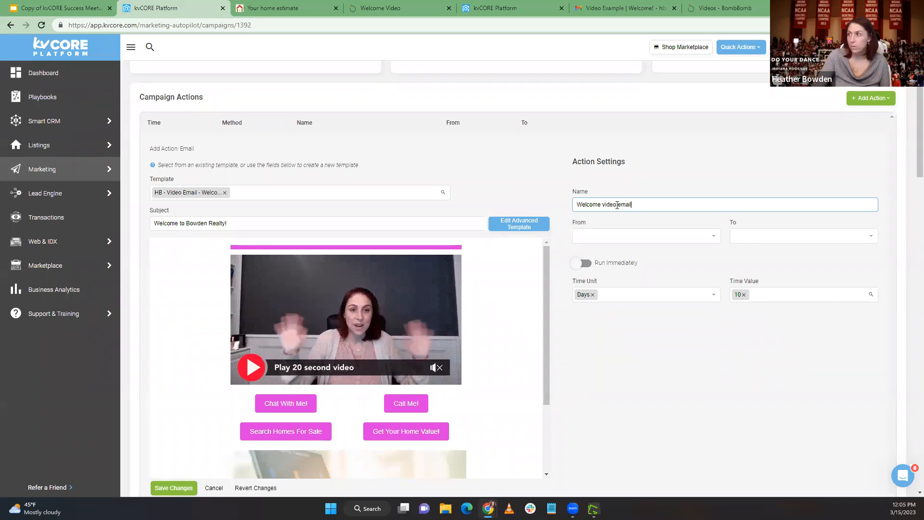
{"action": "left_click", "coordinate": [645, 237]}
{"action": "left_click", "coordinate": [643, 253]}
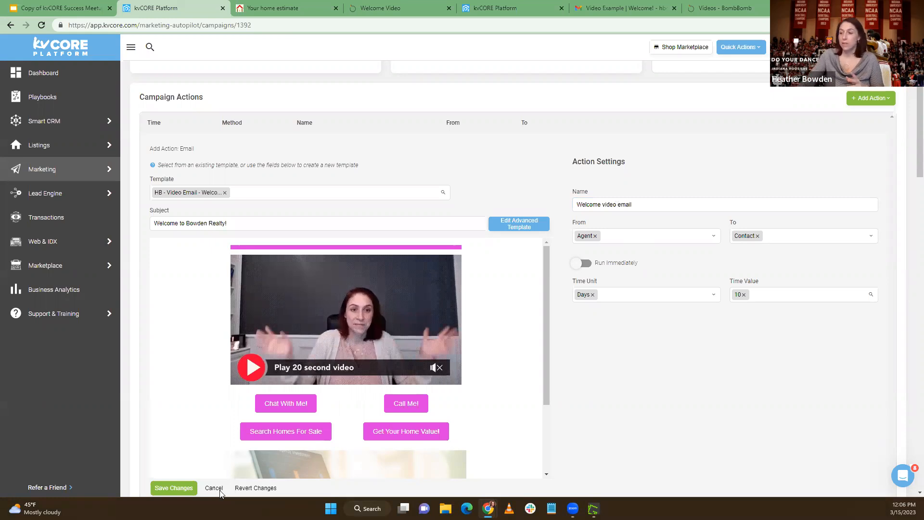
{"action": "left_click", "coordinate": [176, 488]}
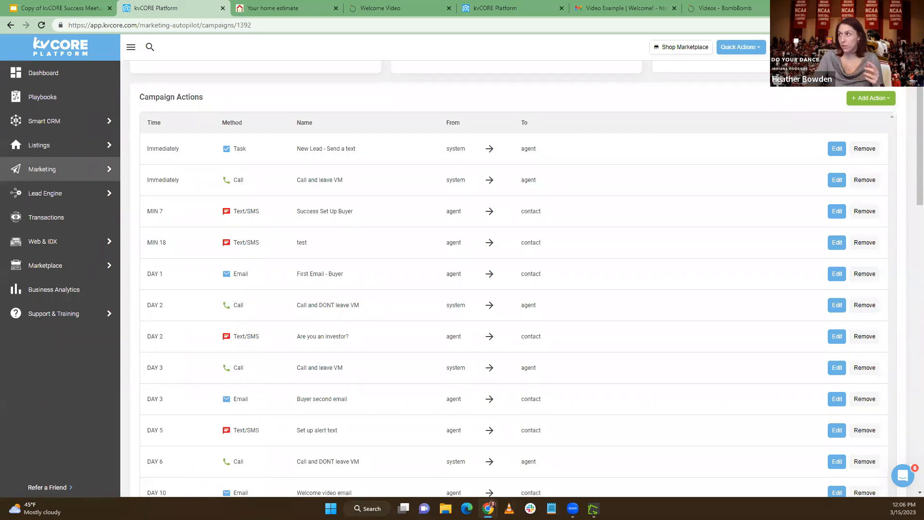
Show the options for connecting a Google or Outlook mail account
{"action": "mouse_move", "coordinate": [794, 47]}
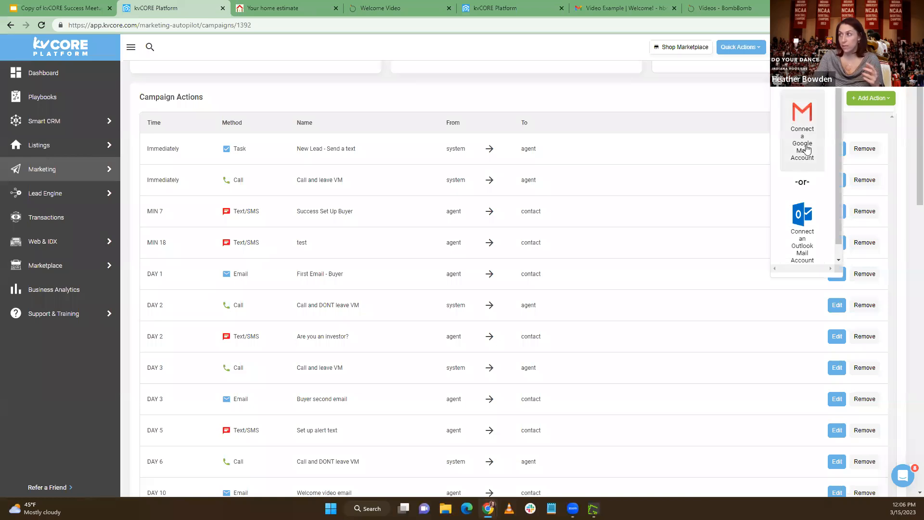
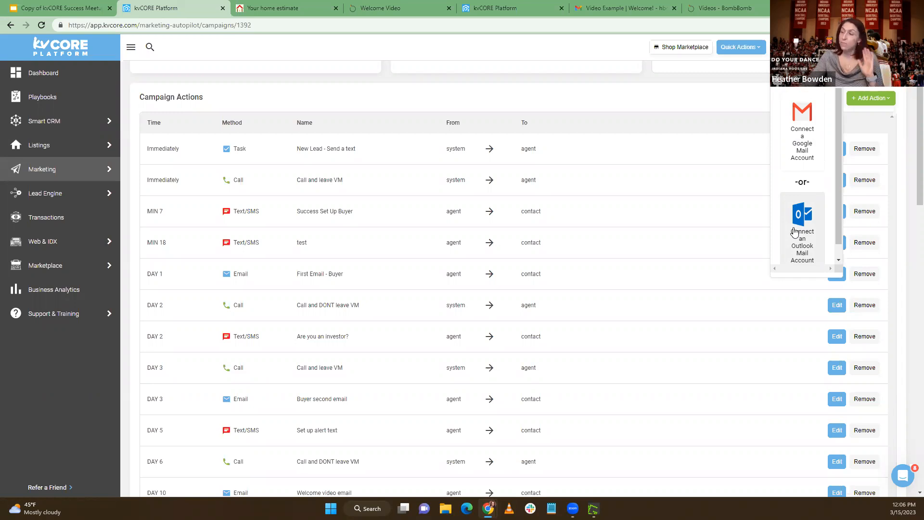
Remove the Day 100 text action "Been a while still in market text" from the campaign actions
{"action": "left_click", "coordinate": [734, 100]}
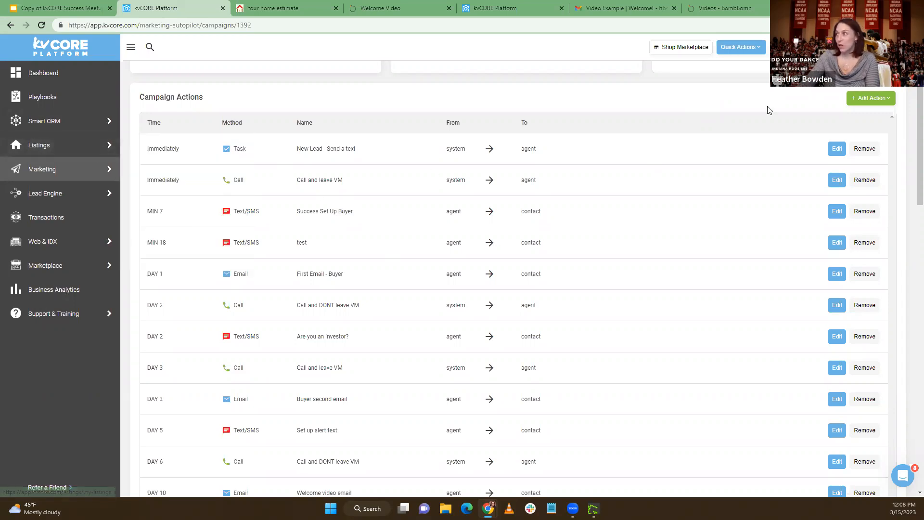
{"action": "left_click", "coordinate": [863, 102]}
{"action": "left_click", "coordinate": [669, 114]}
{"action": "scroll", "coordinate": [671, 116], "scroll_direction": "down", "scroll_amount": 5}
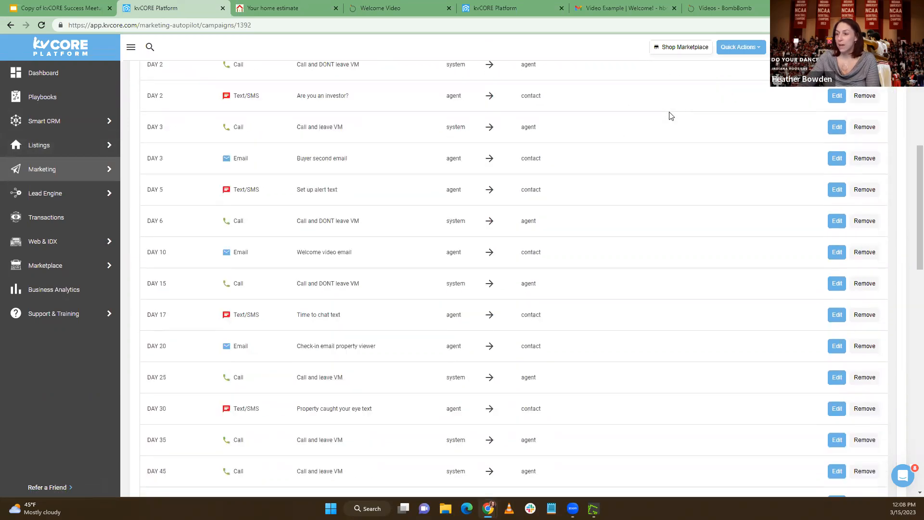
{"action": "scroll", "coordinate": [671, 116], "scroll_direction": "down", "scroll_amount": 4}
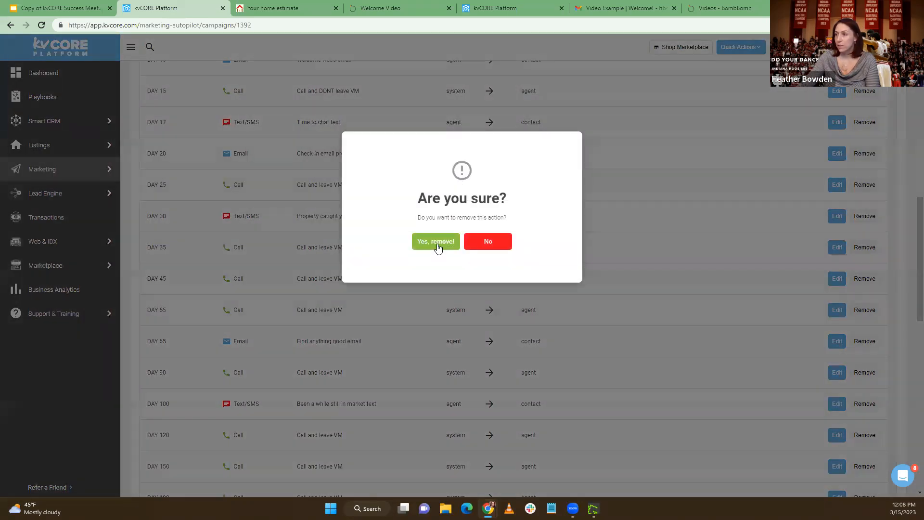
{"action": "left_click", "coordinate": [435, 245]}
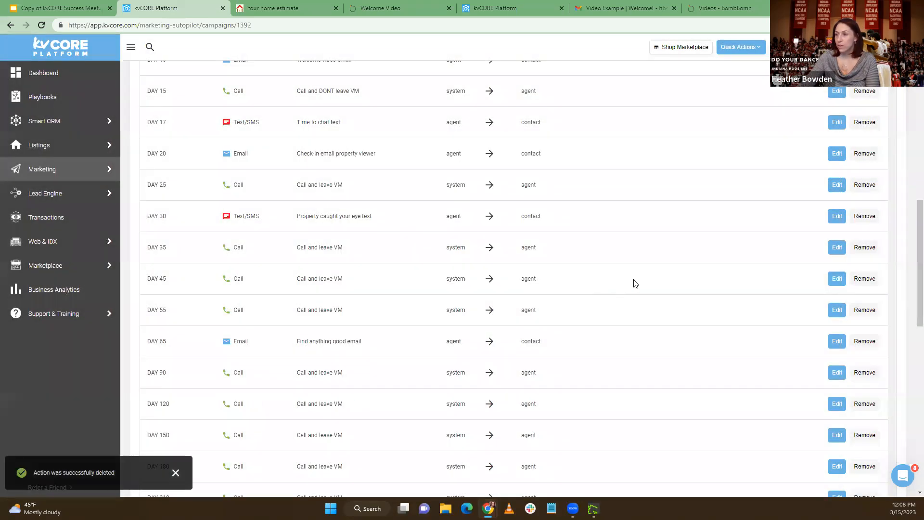
{"action": "scroll", "coordinate": [635, 283], "scroll_direction": "up", "scroll_amount": 10}
{"action": "left_click", "coordinate": [866, 242]}
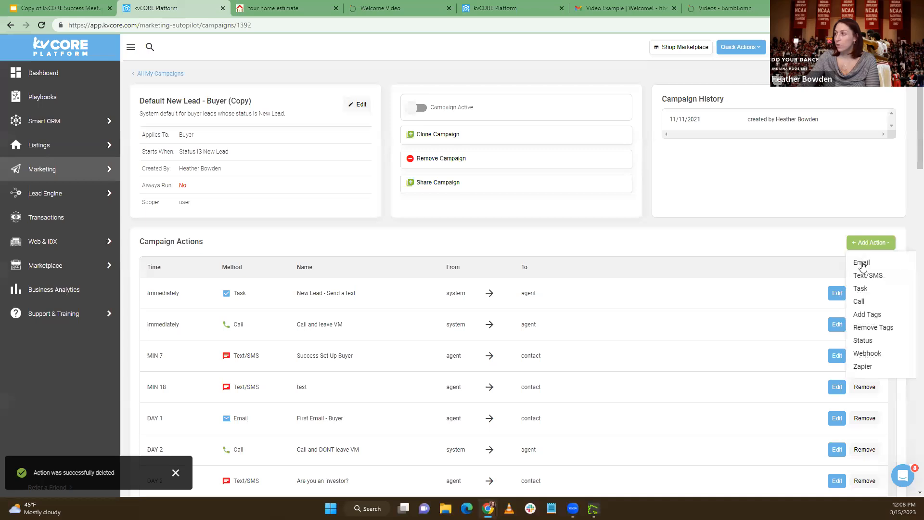
{"action": "left_click", "coordinate": [861, 277]}
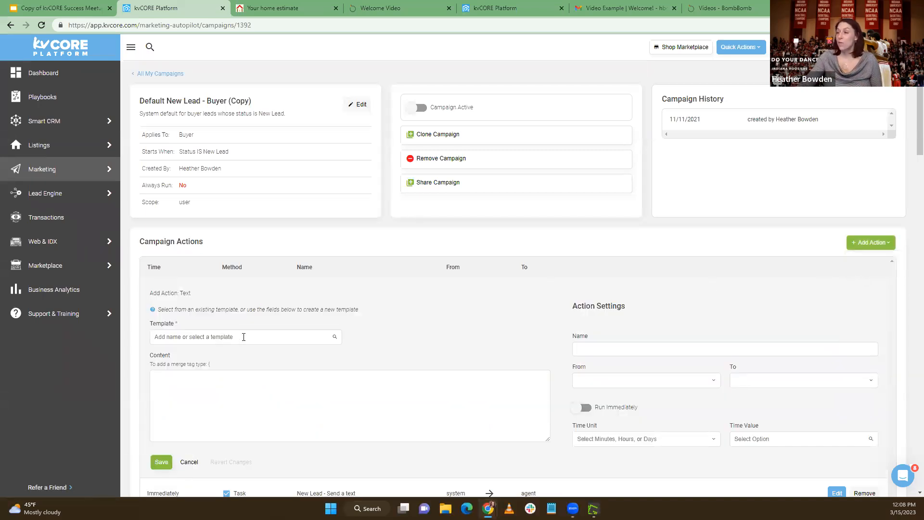
{"action": "scroll", "coordinate": [558, 361], "scroll_direction": "down", "scroll_amount": 2}
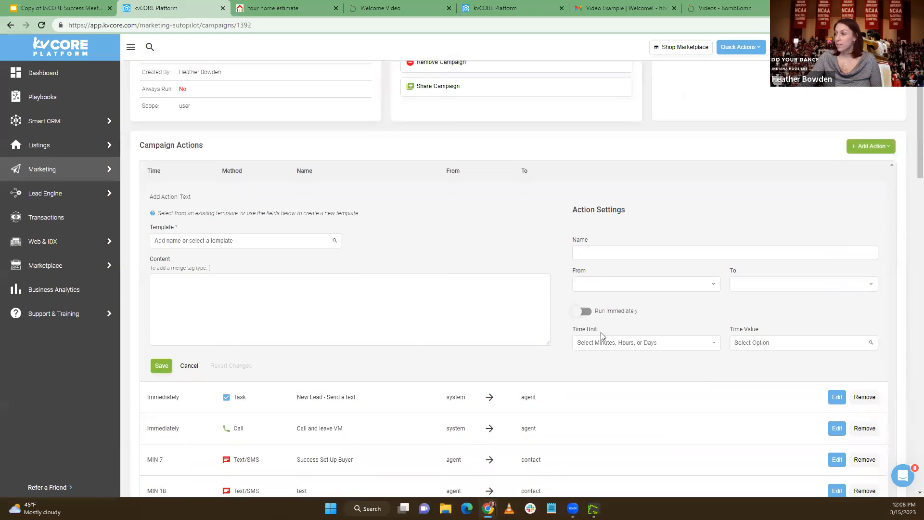
{"action": "left_click", "coordinate": [594, 283]}
{"action": "left_click", "coordinate": [670, 357]}
{"action": "left_click", "coordinate": [765, 341]}
{"action": "left_click", "coordinate": [650, 342]}
{"action": "left_click", "coordinate": [611, 386]}
{"action": "left_click", "coordinate": [778, 341]}
{"action": "type", "text": "55"}
{"action": "left_click", "coordinate": [778, 360]}
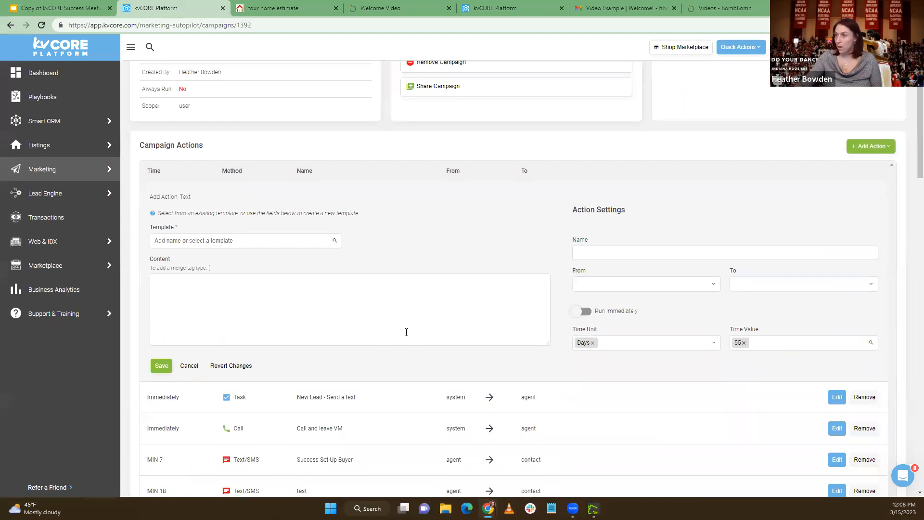
{"action": "left_click", "coordinate": [274, 290]}
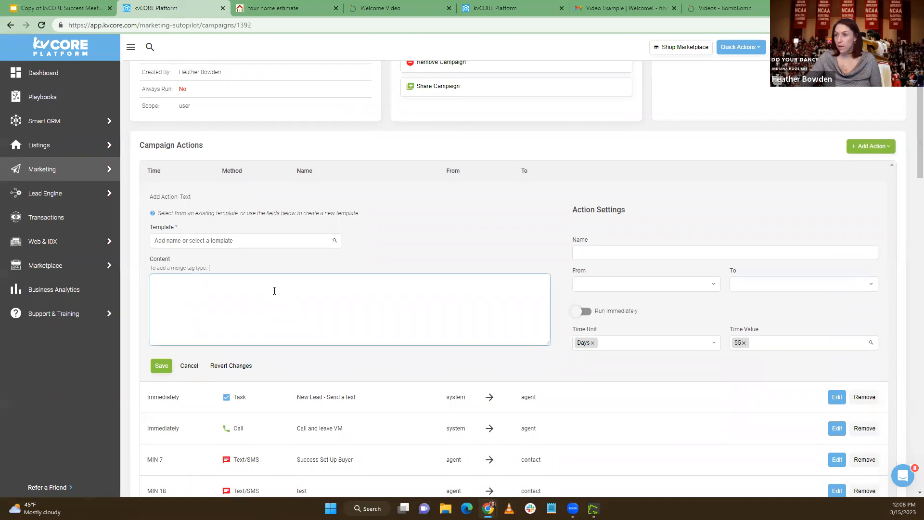
{"action": "left_click", "coordinate": [251, 242]}
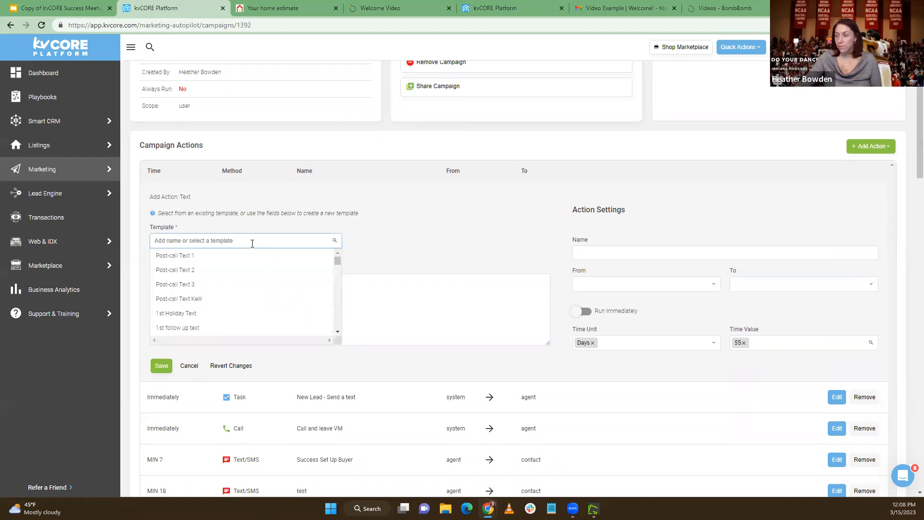
{"action": "left_click", "coordinate": [382, 238]}
{"action": "left_click", "coordinate": [284, 281]}
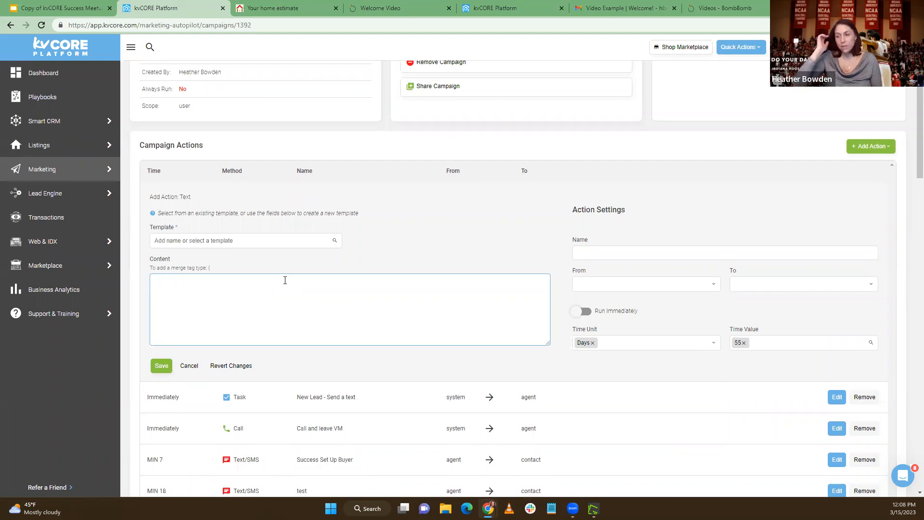
{"action": "left_click", "coordinate": [188, 366]}
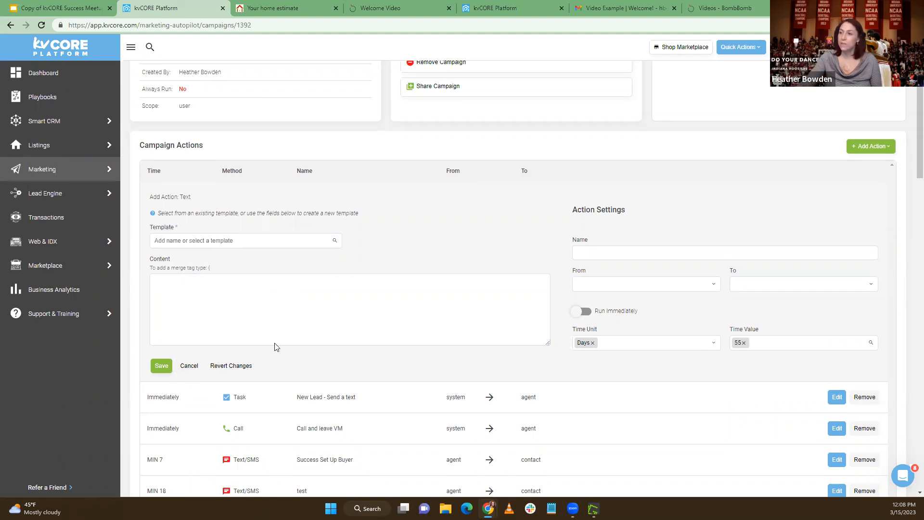
{"action": "left_click", "coordinate": [431, 246]}
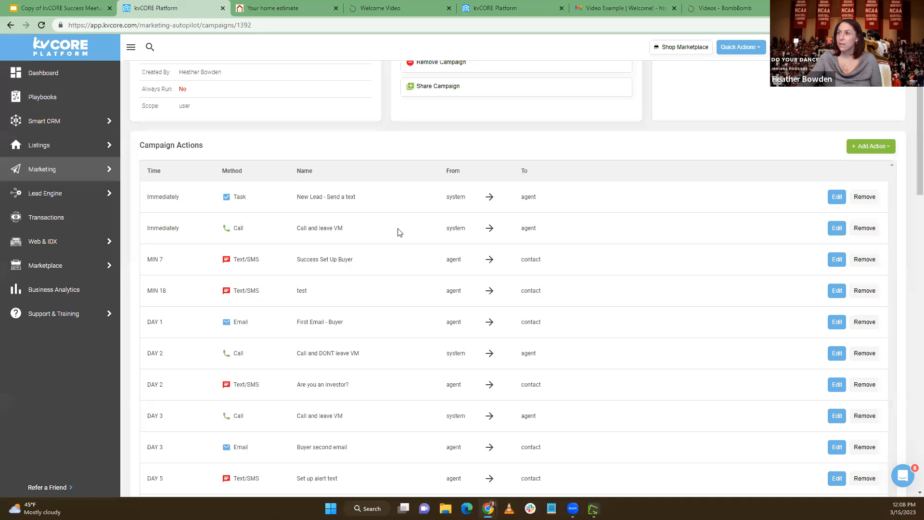
Start a new text template in the marketing templates and attach the library video Test Video for Webinar
{"action": "left_click", "coordinate": [482, 9]}
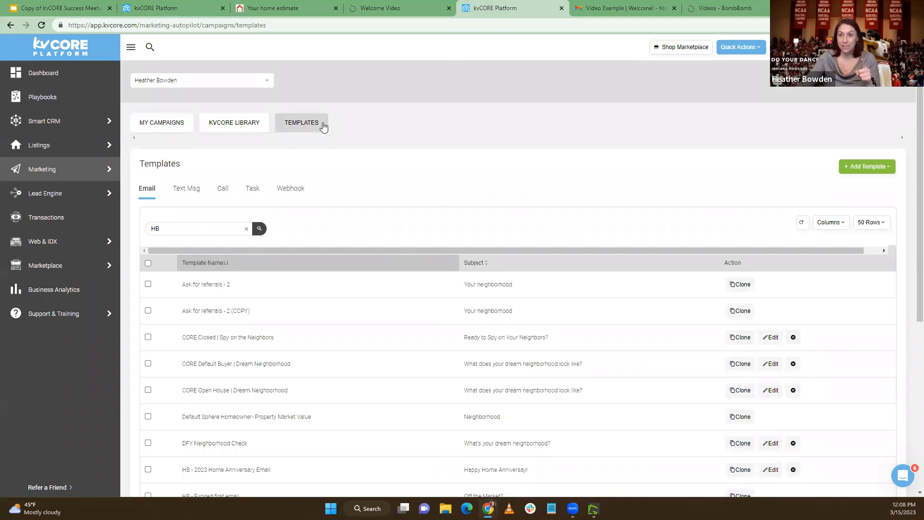
{"action": "left_click", "coordinate": [866, 168]}
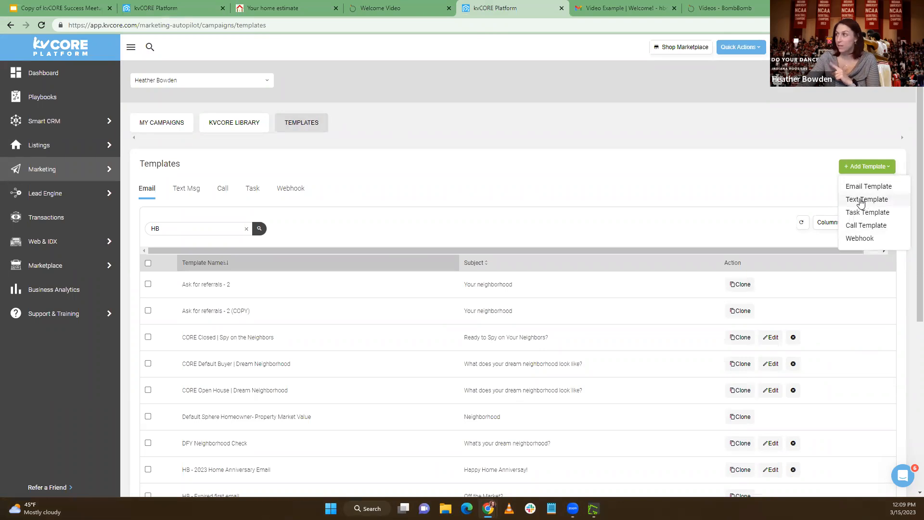
{"action": "left_click", "coordinate": [865, 200]}
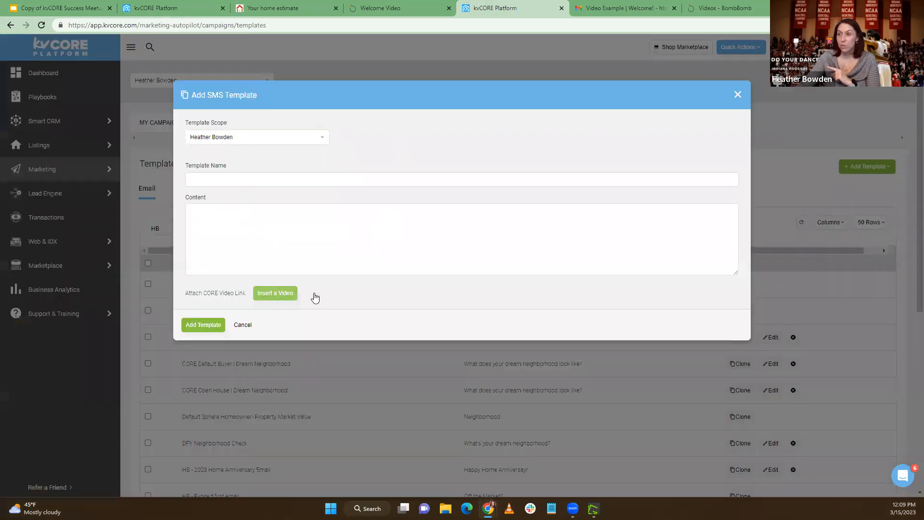
{"action": "left_click", "coordinate": [283, 295]}
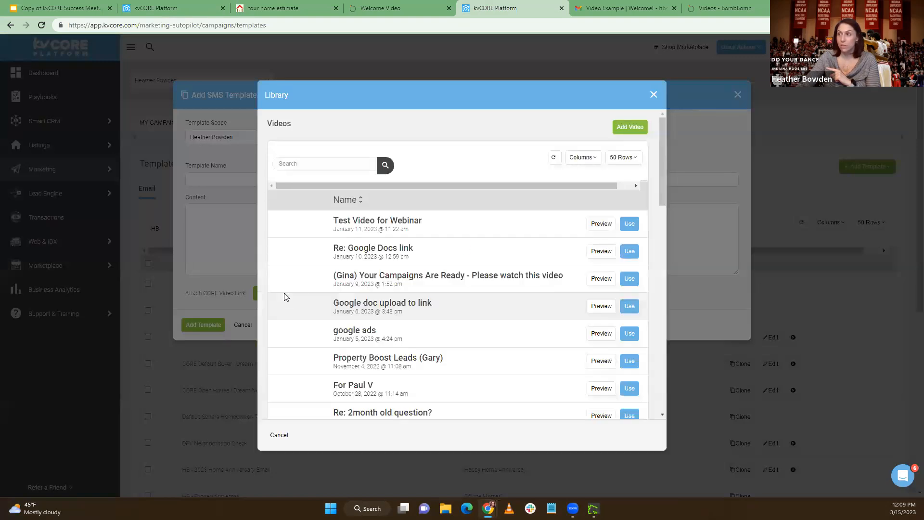
{"action": "left_click", "coordinate": [628, 231]}
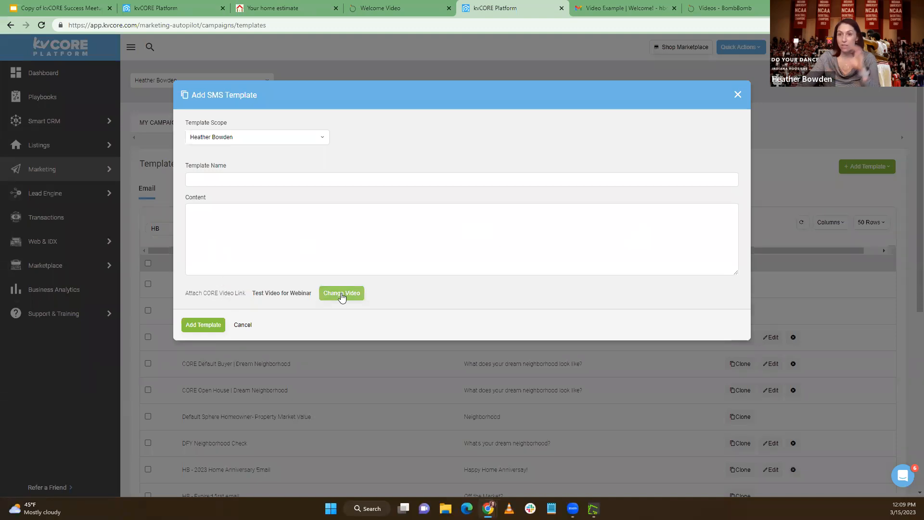
Name the text template HB- Welcome Video- Text
{"action": "left_click", "coordinate": [227, 178]}
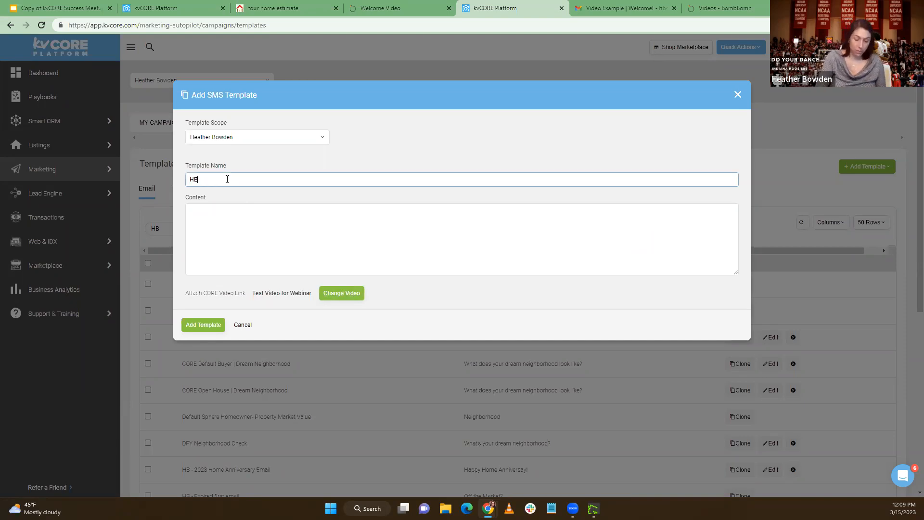
{"action": "type", "text": "Welcome"}
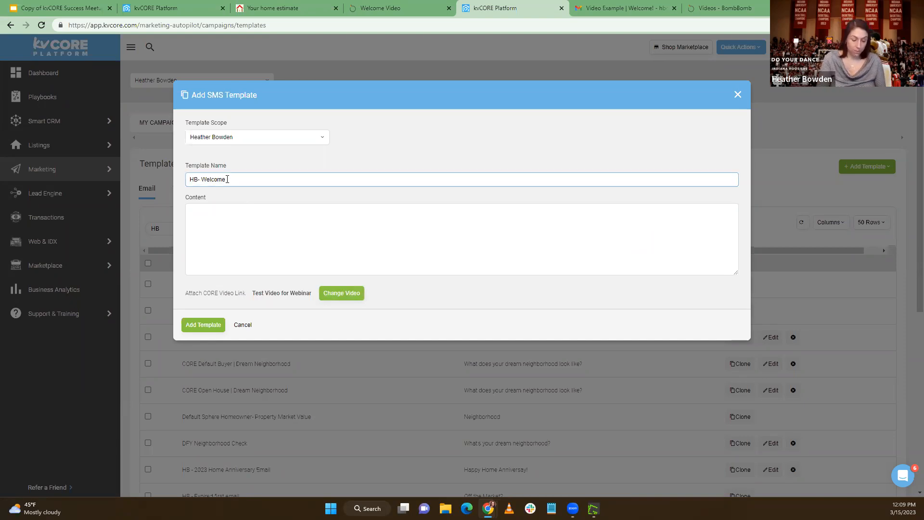
{"action": "type", "text": " Vidoe _"}
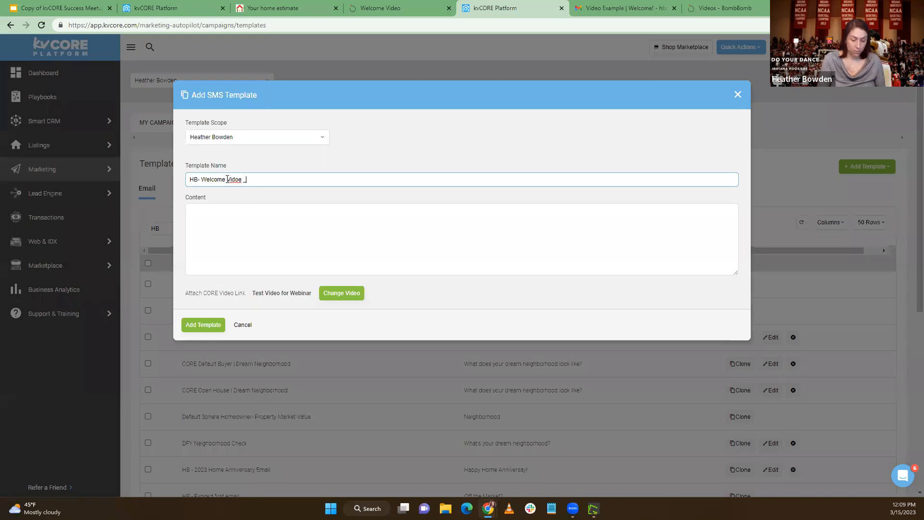
{"action": "type", "text": " Text"}
{"action": "right_click", "coordinate": [241, 184]}
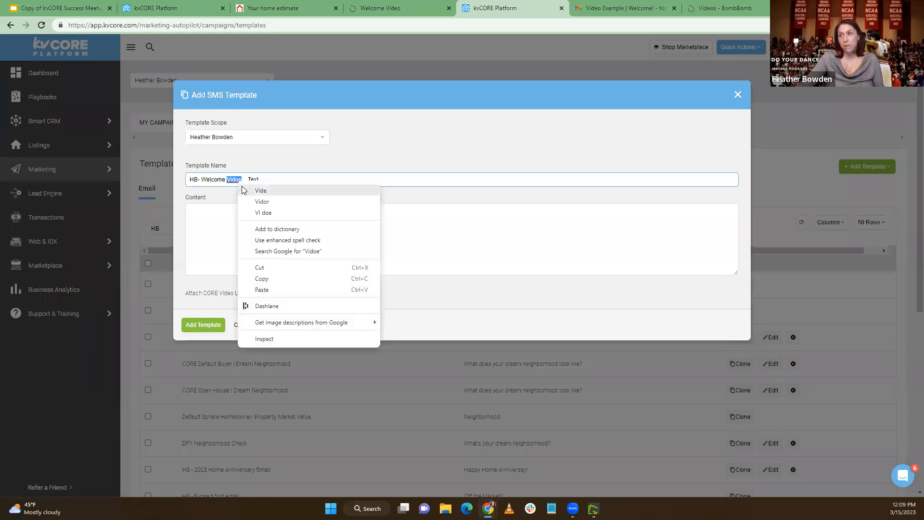
{"action": "left_click", "coordinate": [235, 178]}
{"action": "left_click", "coordinate": [240, 178]}
{"action": "key", "text": "BackSpace"}
{"action": "key", "text": "BackSpace"}
{"action": "type", "text": "eo"}
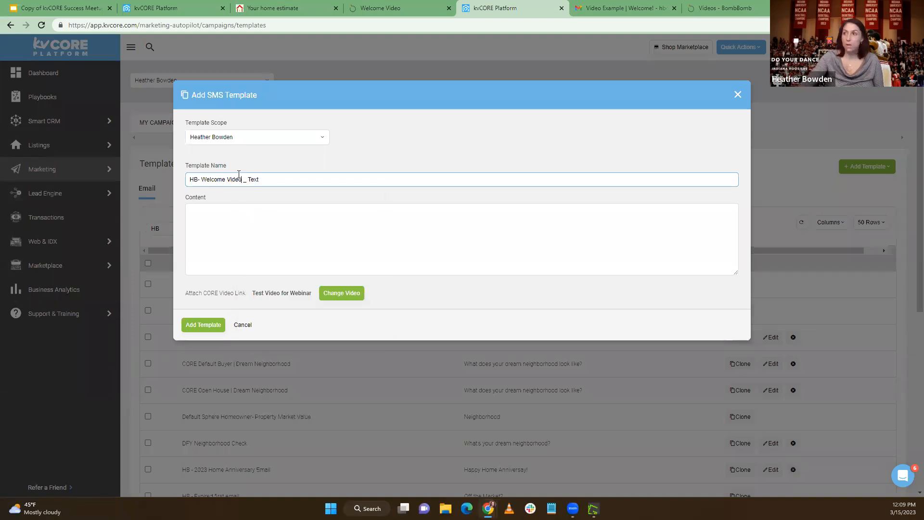
{"action": "type", "text": "-"}
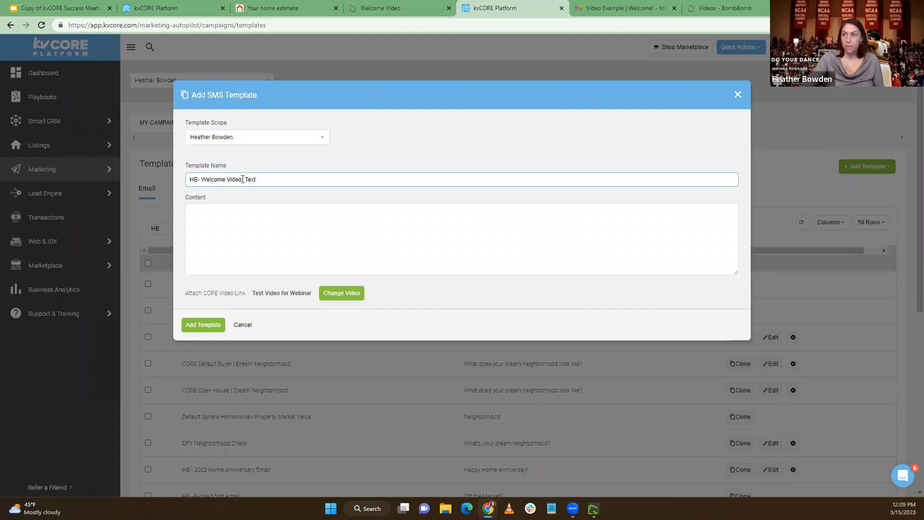
Begin the template content with the greeting "Hi {lead_first_name}," using the lead first name merge tag
{"action": "left_click", "coordinate": [226, 219]}
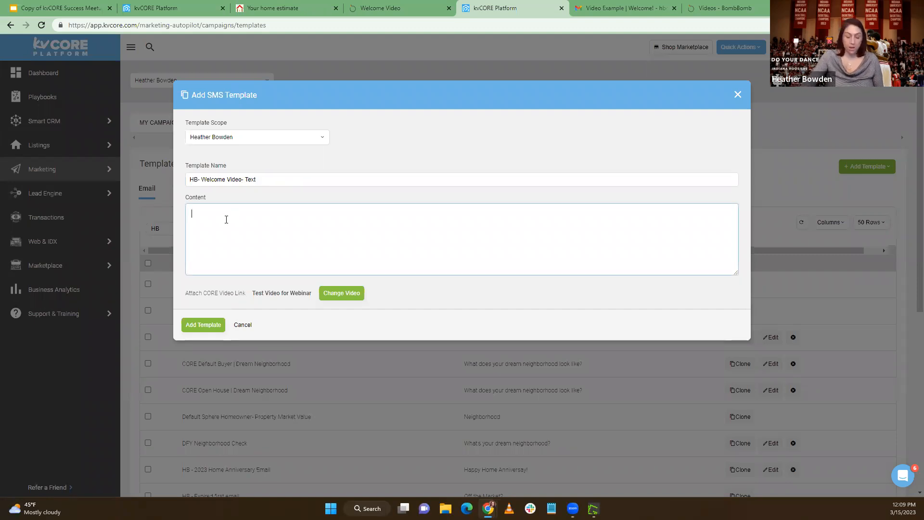
{"action": "type", "text": "Hi "}
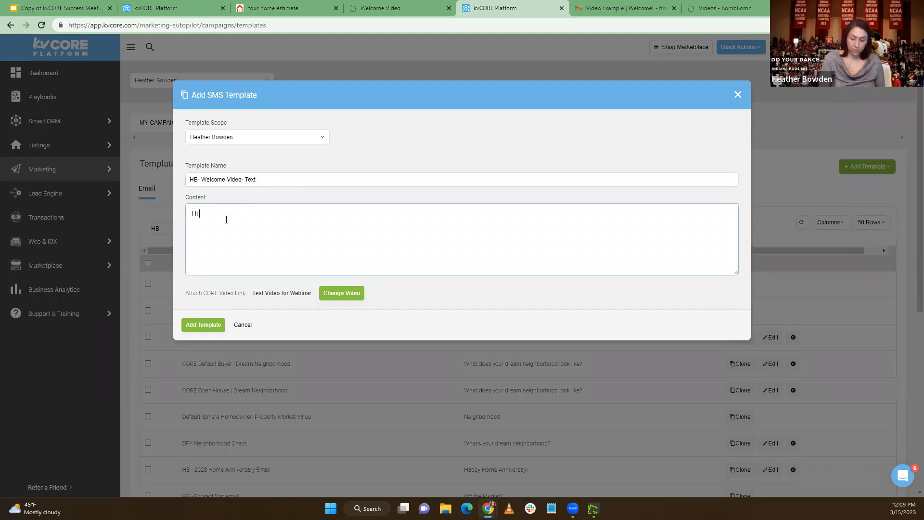
{"action": "type", "text": "{"}
{"action": "left_click_drag", "start_coordinate": [203, 214], "coordinate": [198, 213]}
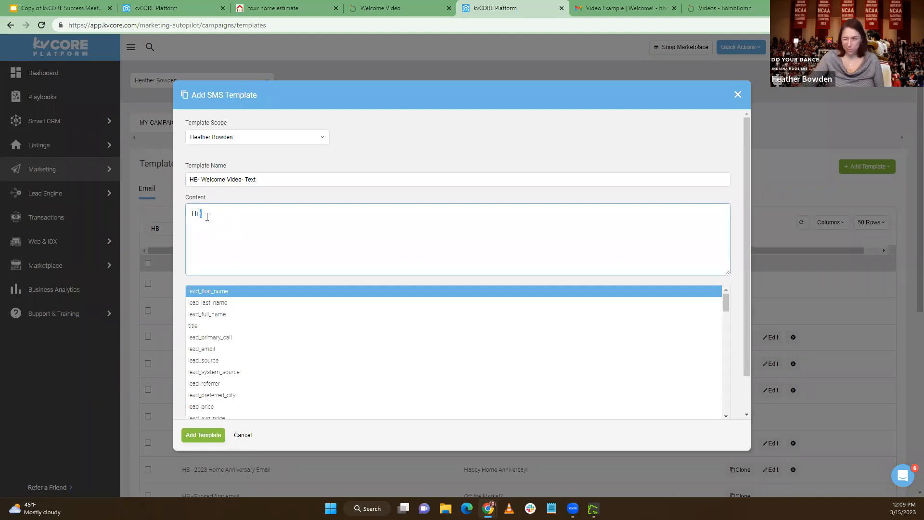
{"action": "left_click", "coordinate": [207, 216]}
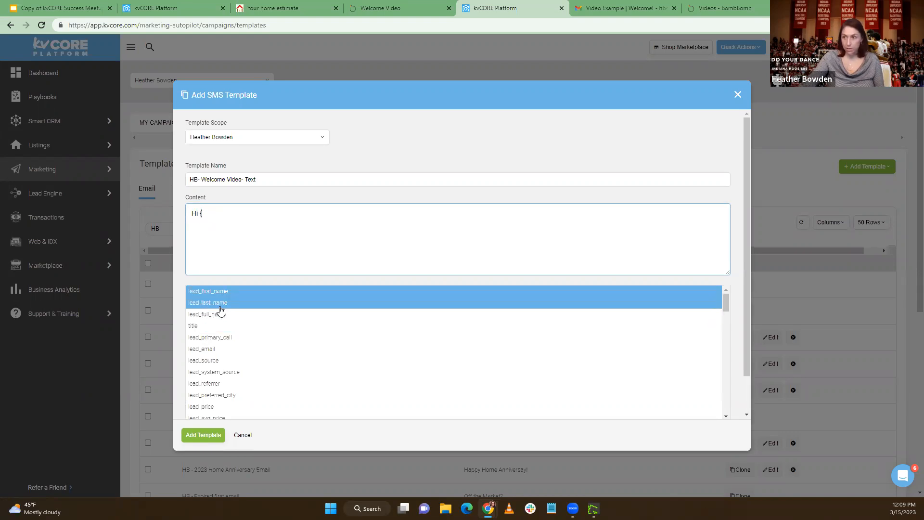
{"action": "left_click", "coordinate": [216, 293]}
{"action": "left_click", "coordinate": [256, 213]}
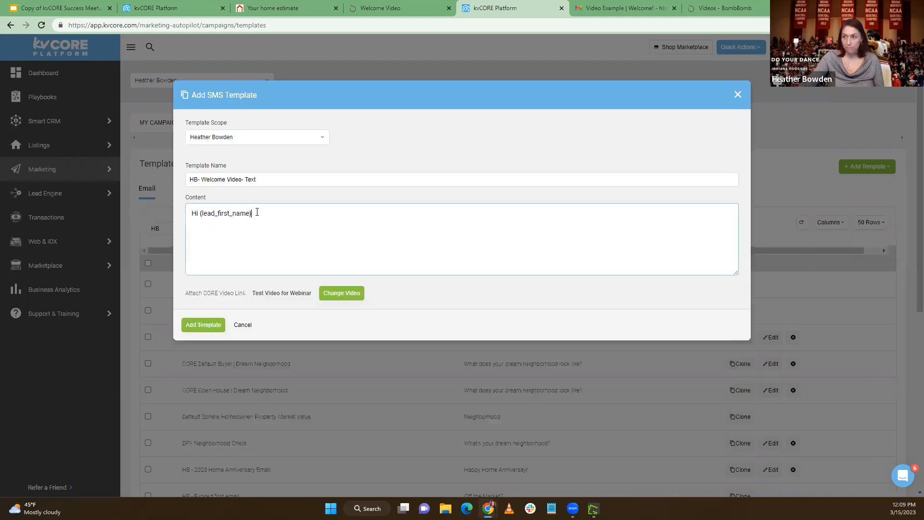
{"action": "type", "text": ", "}
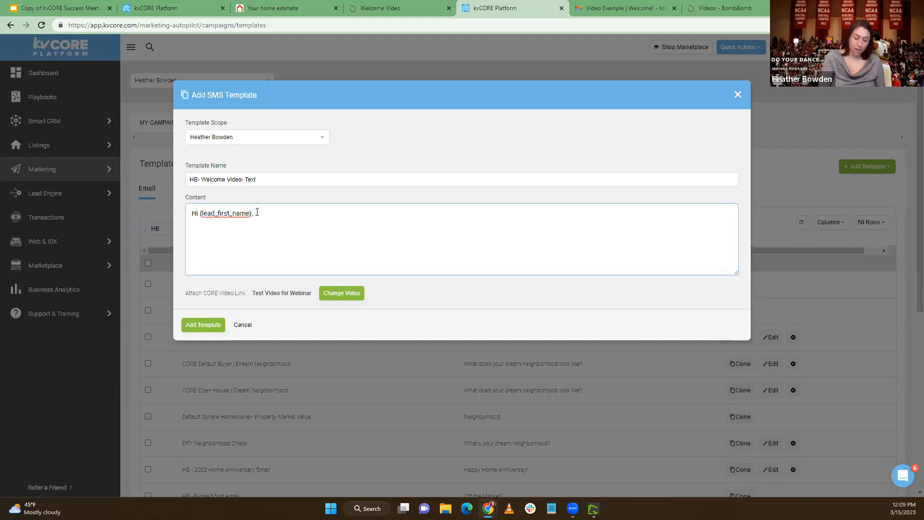
{"action": "type", "text": "I wanted"}
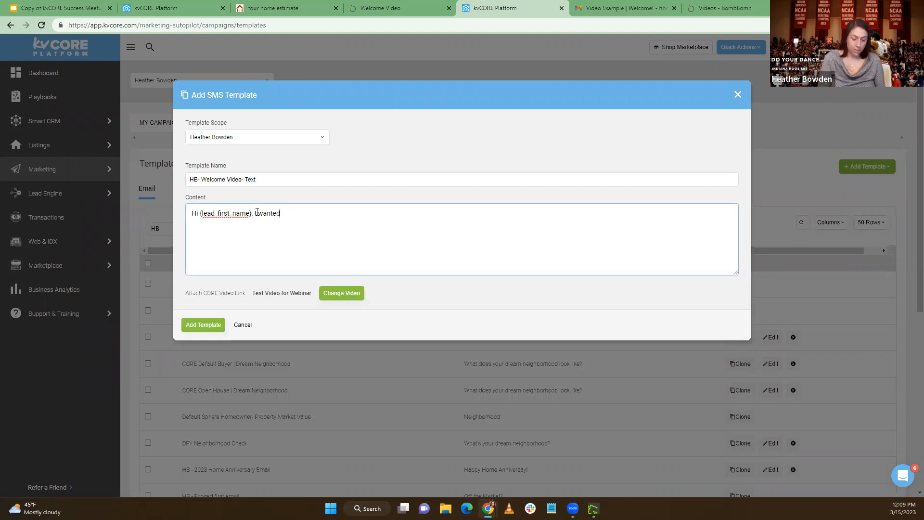
{"action": "type", "text": " to check ba"}
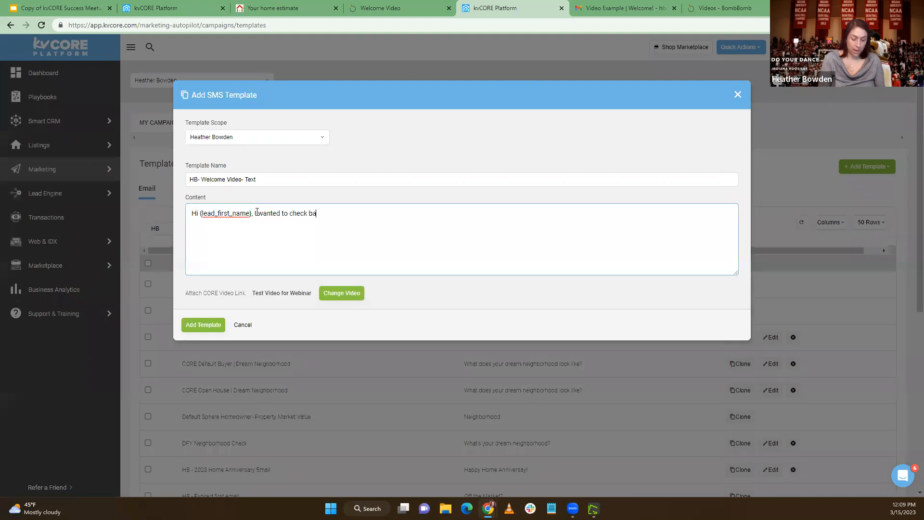
{"action": "type", "text": "ck withyou"}
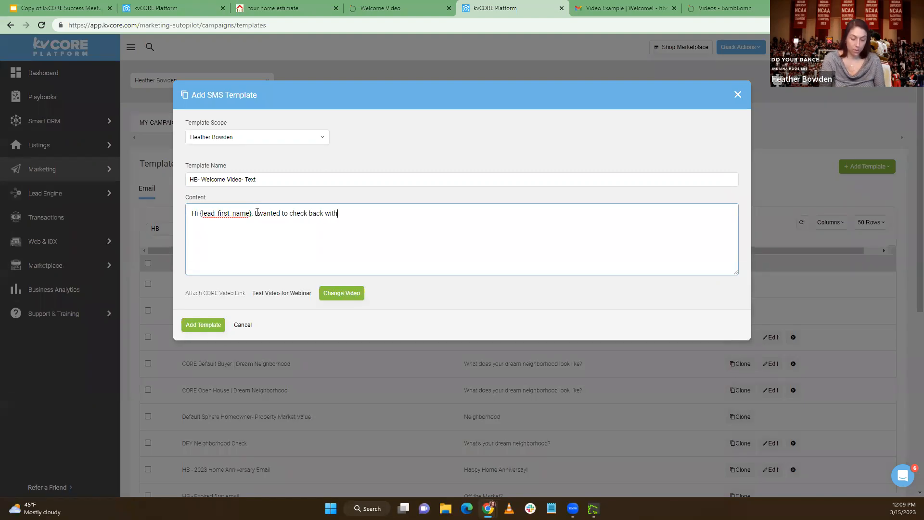
{"action": "key", "text": "BackSpace"}
{"action": "key", "text": "BackSpace"}
{"action": "key", "text": "BackSpace"}
{"action": "type", "text": "you"}
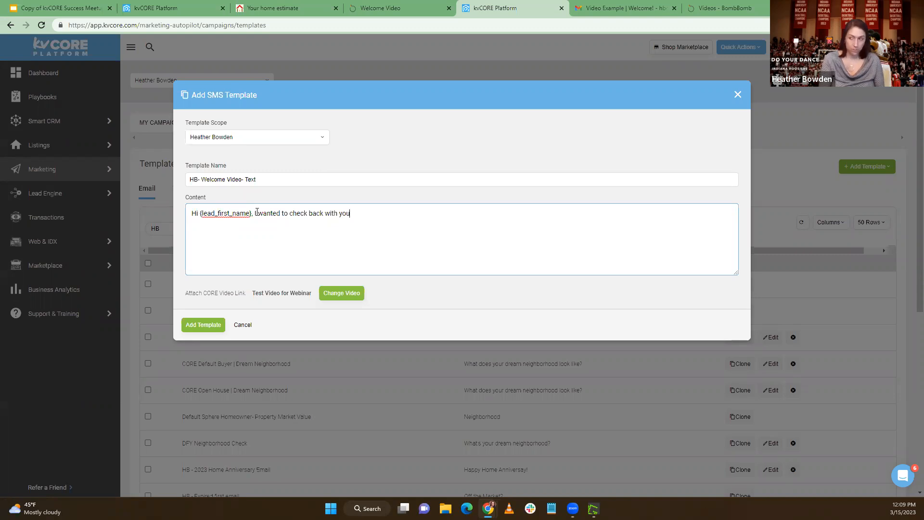
{"action": "key", "text": "BackSpace"}
{"action": "key", "text": "BackSpace"}
{"action": "key", "text": "BackSpace"}
{"action": "key", "text": "BackSpace"}
{"action": "key", "text": "BackSpace"}
{"action": "key", "text": "BackSpace"}
{"action": "key", "text": "BackSpace"}
{"action": "key", "text": "BackSpace"}
{"action": "key", "text": "BackSpace"}
{"action": "key", "text": "BackSpace"}
{"action": "key", "text": "BackSpace"}
{"action": "key", "text": "BackSpace"}
{"action": "key", "text": "BackSpace"}
{"action": "key", "text": "BackSpace"}
{"action": "key", "text": "BackSpace"}
{"action": "key", "text": "BackSpace"}
{"action": "key", "text": "BackSpace"}
{"action": "key", "text": "BackSpace"}
{"action": "key", "text": "BackSpace"}
{"action": "key", "text": "BackSpace"}
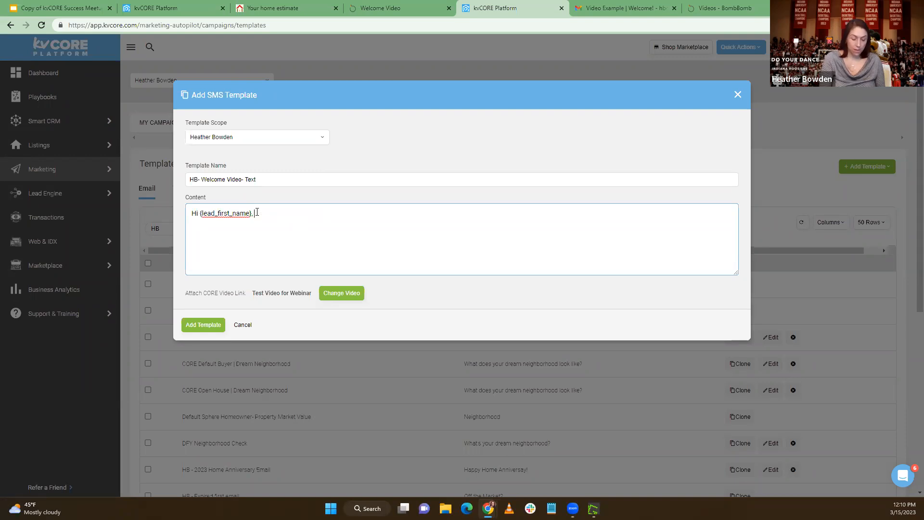
Continue the text template content after the greeting with "it's important to get pre-approved"
{"action": "type", "text": "it's i"}
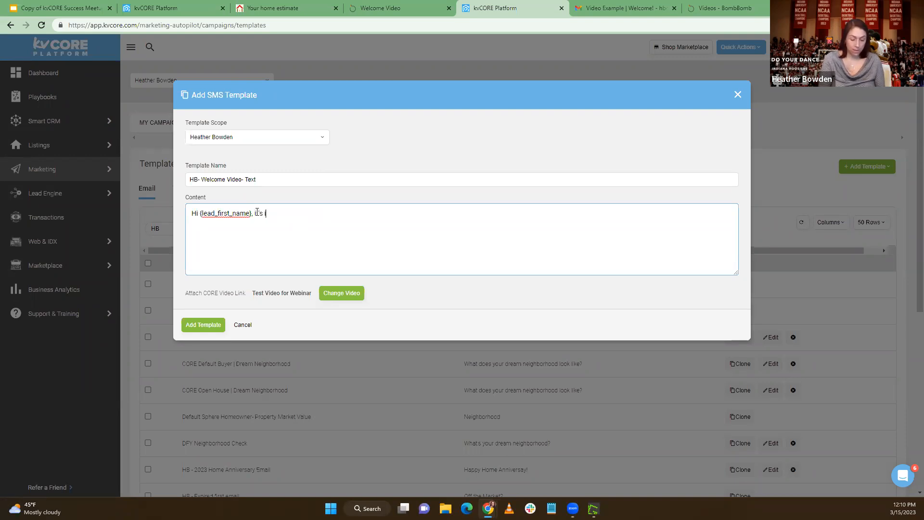
{"action": "type", "text": "mportnant"}
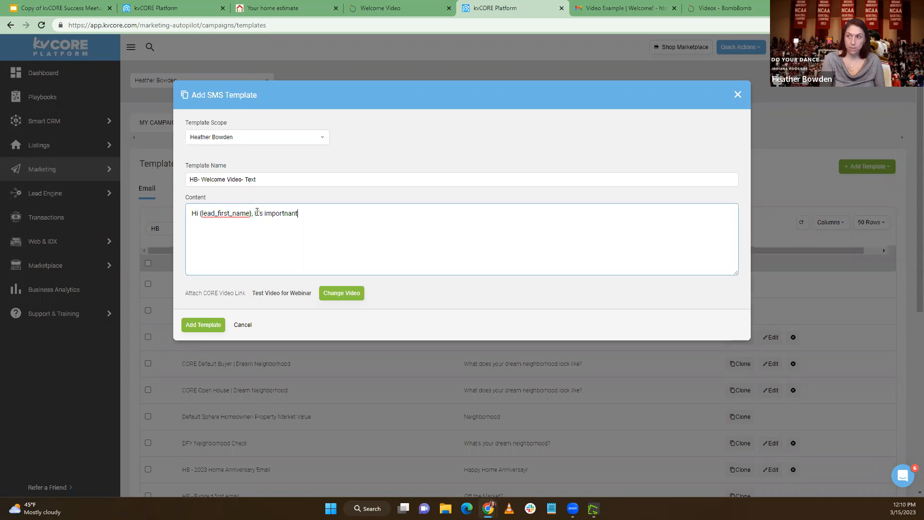
{"action": "key", "text": "BackSpace"}
{"action": "key", "text": "BackSpace"}
{"action": "key", "text": "BackSpace"}
{"action": "key", "text": "BackSpace"}
{"action": "type", "text": "ant to get pre-a"}
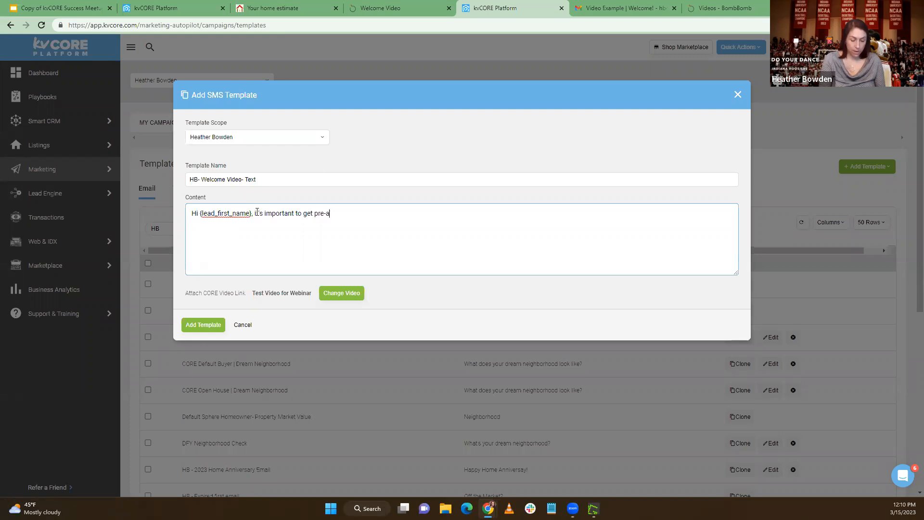
{"action": "type", "text": "pporved if you're thinking of buying a home. find ou"}
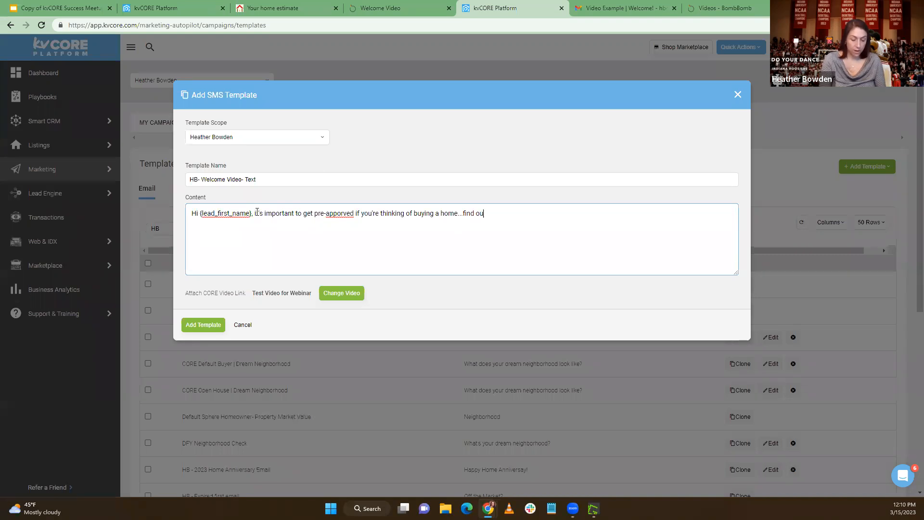
{"action": "type", "text": "t whY!"}
Extend the template message with "if you're thinking of buying a home...find out why:"
{"action": "key", "text": "BackSpace"}
{"action": "type", "text": ":"}
Insert "watch my quick video to" before "find out" and correct the spelling of "pre-approved" and "why" in the message
{"action": "right_click", "coordinate": [332, 216]}
{"action": "left_click", "coordinate": [352, 228]}
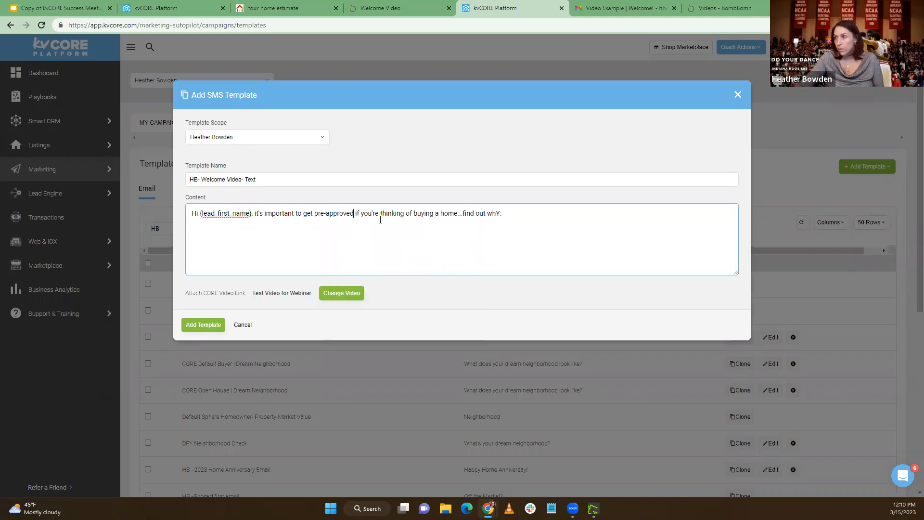
{"action": "left_click", "coordinate": [463, 213]}
{"action": "type", "text": "watch my quick video to"}
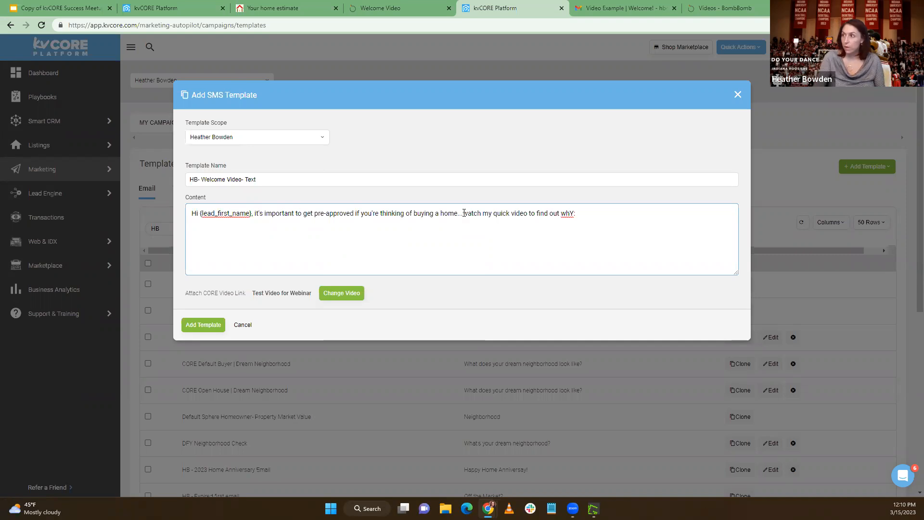
{"action": "left_click_drag", "start_coordinate": [573, 213], "coordinate": [567, 212]}
{"action": "type", "text": "y"}
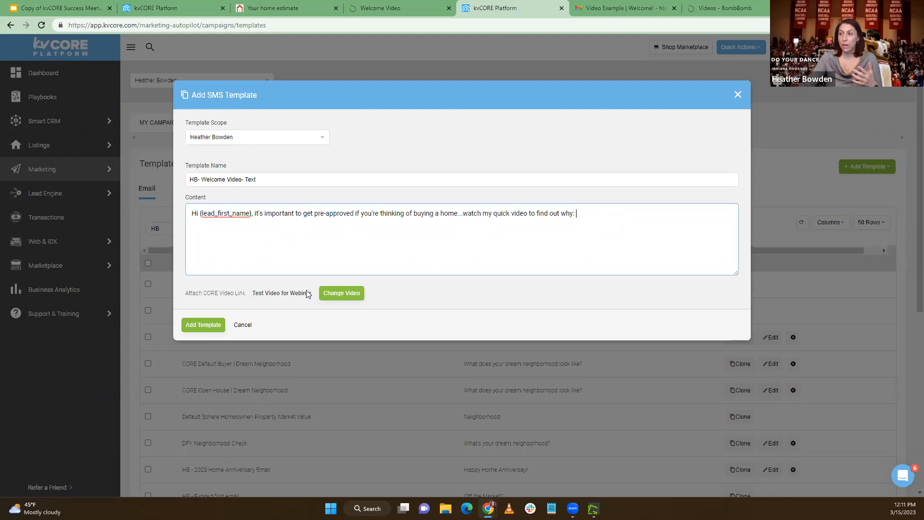
Reselect Test Video for Webinar from the video library as the attached CORE video and add the text template
{"action": "left_click", "coordinate": [325, 294]}
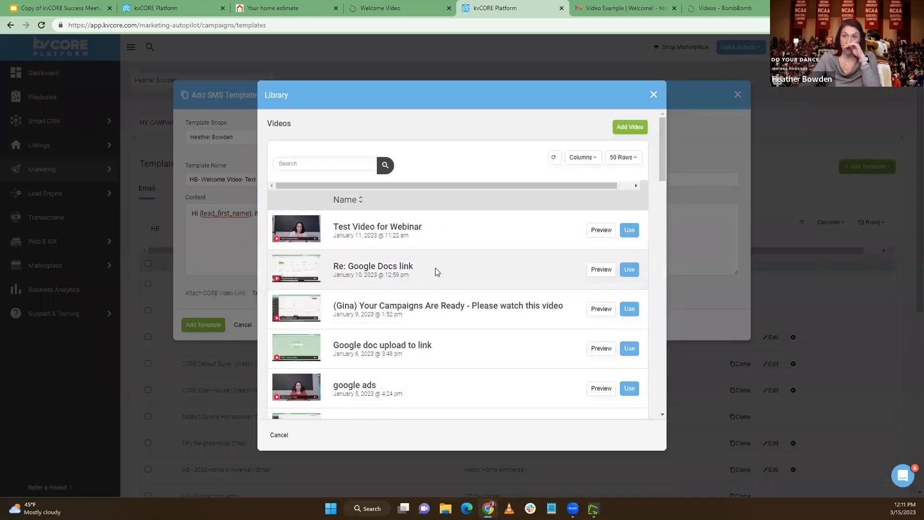
{"action": "left_click", "coordinate": [630, 230]}
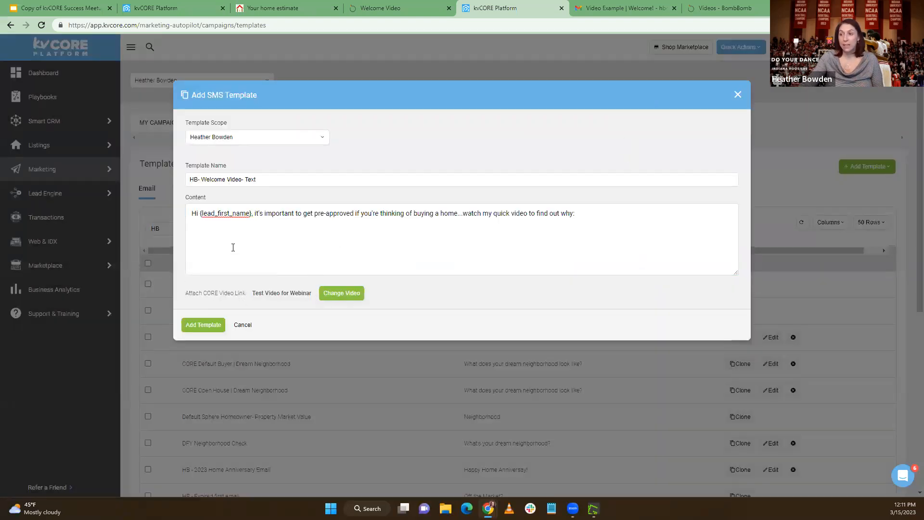
{"action": "left_click", "coordinate": [209, 325]}
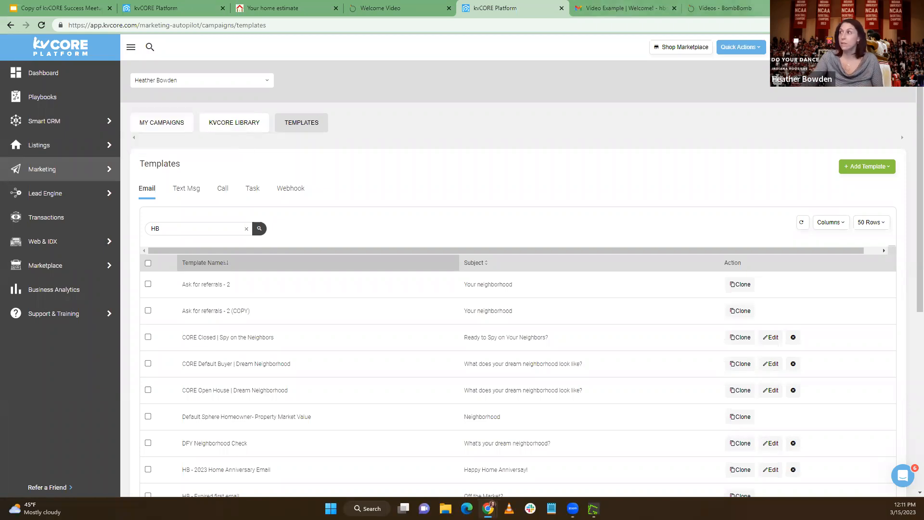
Open the playlist kvCORE Success Meetups: Tips Tricks and Q&A on Inside Real Estate's YouTube channel and select its web address
{"action": "key", "text": "ctrl+t"}
{"action": "left_click", "coordinate": [366, 40]}
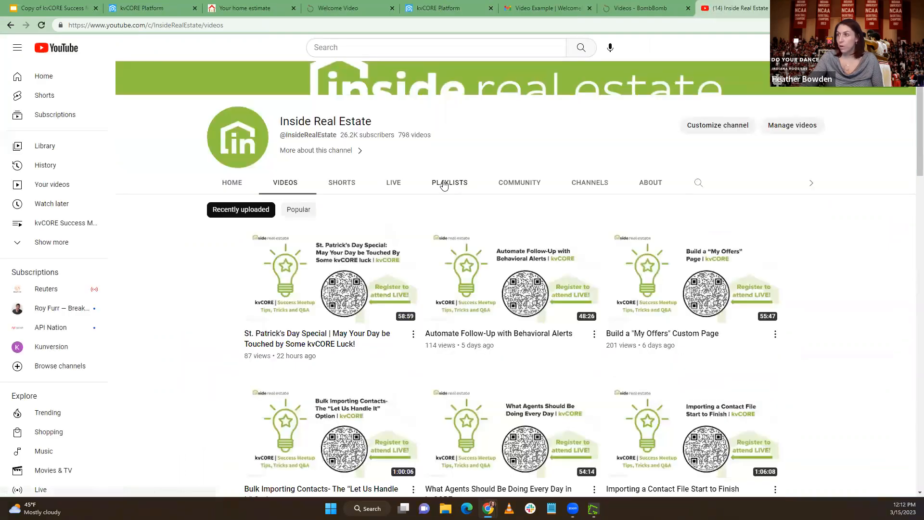
{"action": "left_click", "coordinate": [443, 183]}
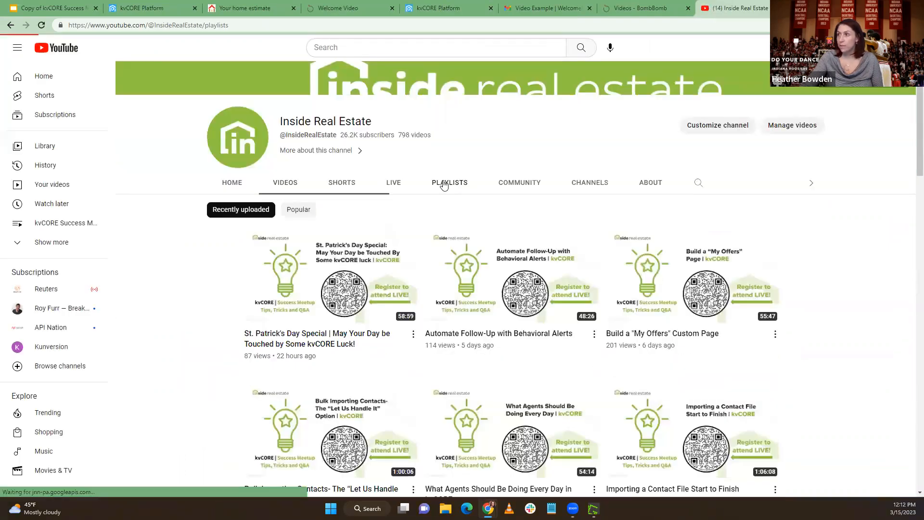
{"action": "scroll", "coordinate": [361, 263], "scroll_direction": "down", "scroll_amount": 2}
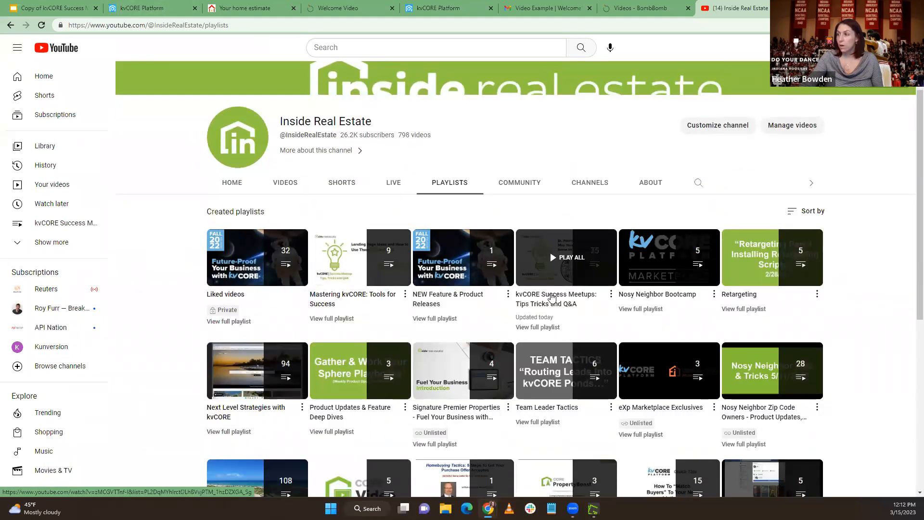
{"action": "left_click", "coordinate": [541, 329]}
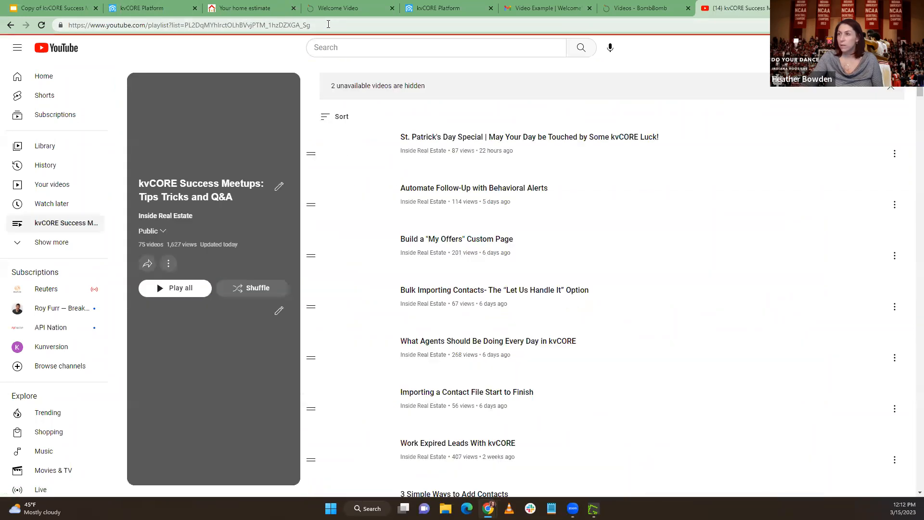
{"action": "left_click", "coordinate": [326, 25]}
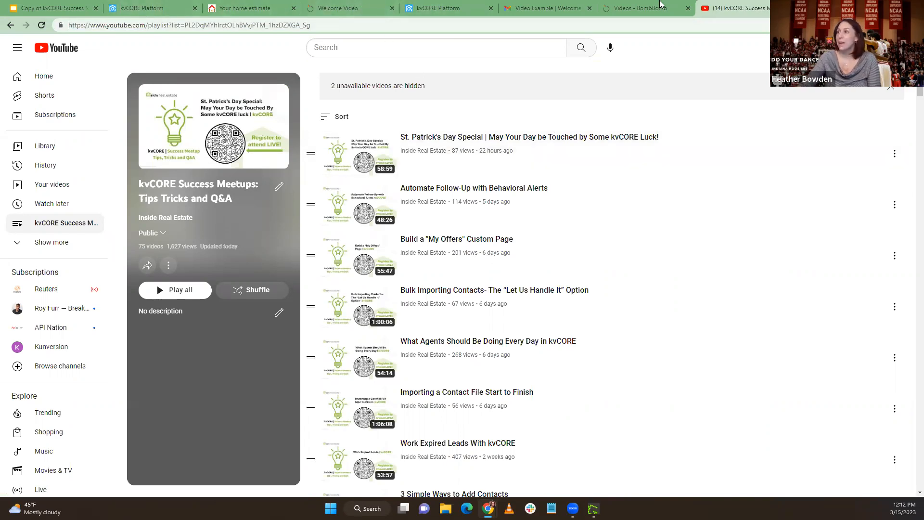
Return to kvCORE, open the campaign Default New Lead - Buyer (Copy) from My Campaigns and review the timing of its actions
{"action": "left_click", "coordinate": [436, 8]}
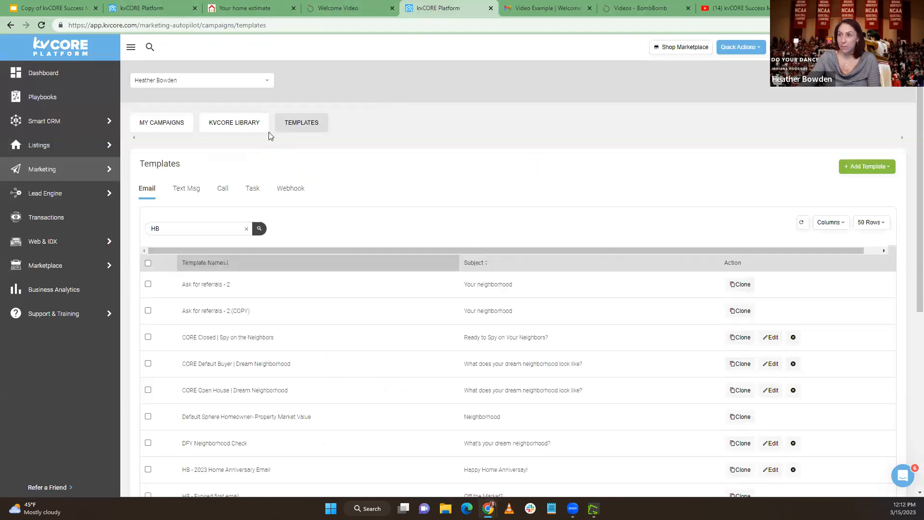
{"action": "left_click", "coordinate": [164, 128]}
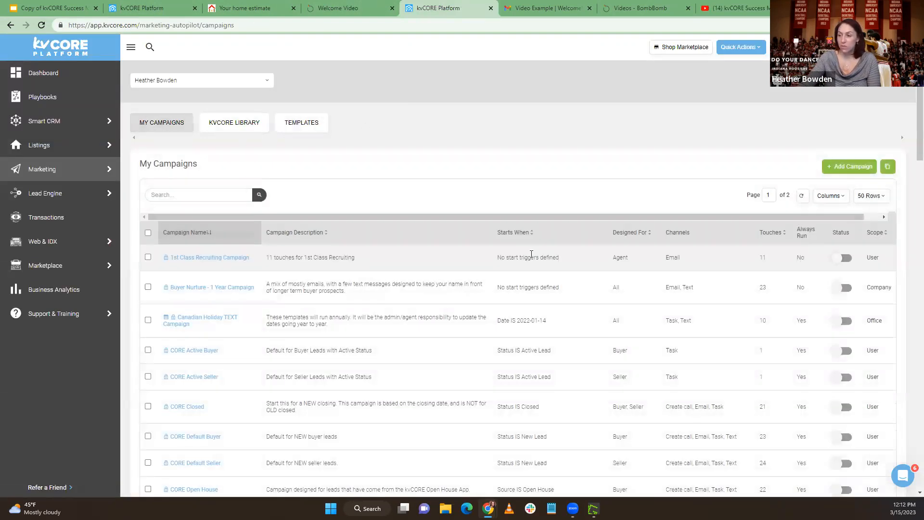
{"action": "scroll", "coordinate": [531, 254], "scroll_direction": "down", "scroll_amount": 8}
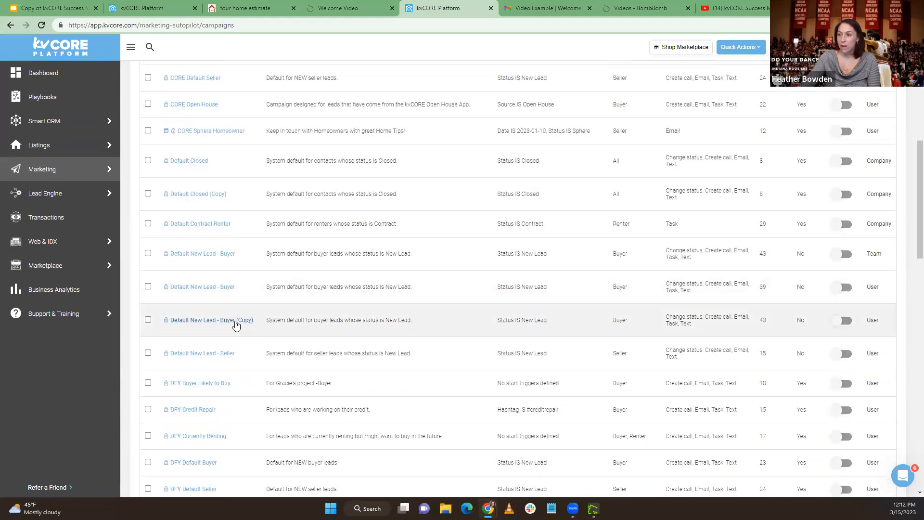
{"action": "left_click", "coordinate": [229, 321]}
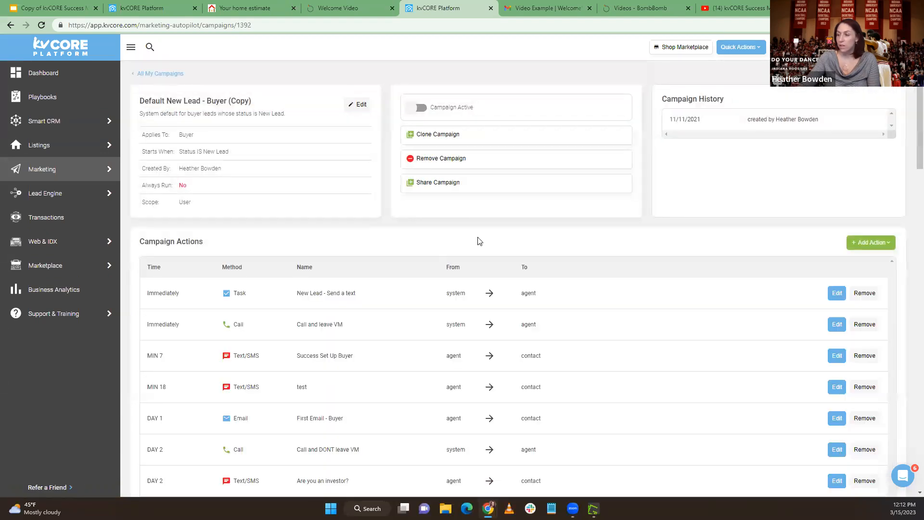
{"action": "scroll", "coordinate": [477, 243], "scroll_direction": "down", "scroll_amount": 9}
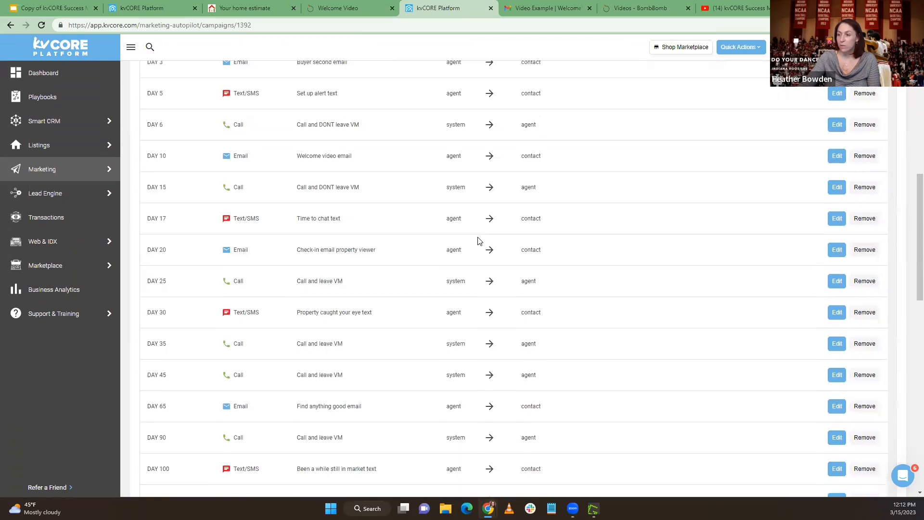
{"action": "scroll", "coordinate": [799, 308], "scroll_direction": "up", "scroll_amount": 6}
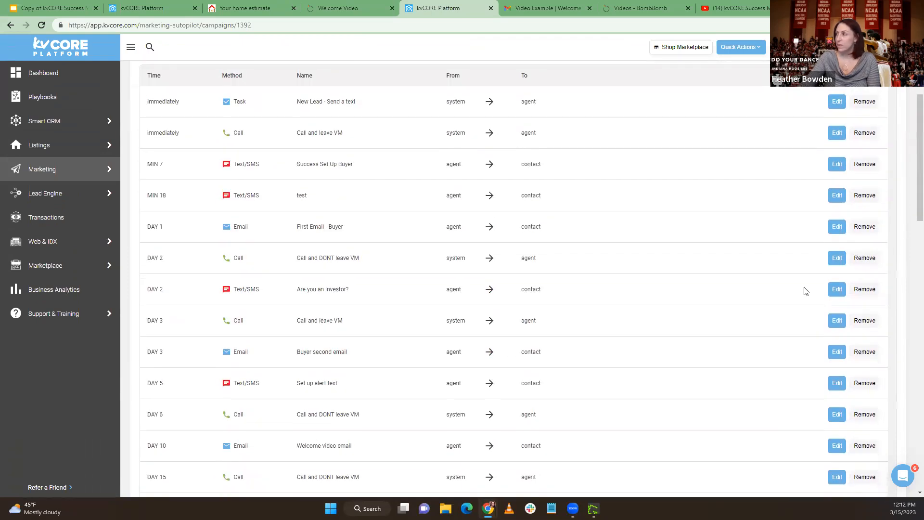
{"action": "scroll", "coordinate": [806, 291], "scroll_direction": "up", "scroll_amount": 4}
Start a new Text/SMS action in the campaign and schedule it for 55 days
{"action": "left_click", "coordinate": [882, 243]}
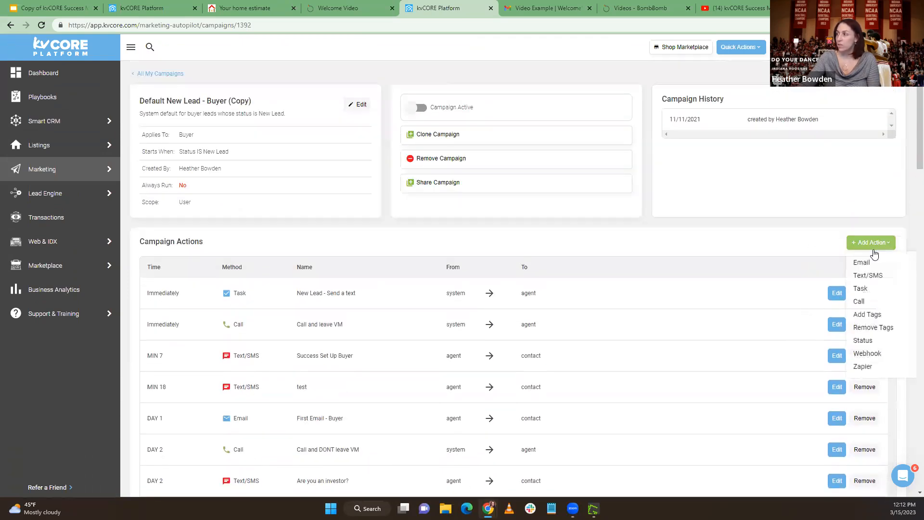
{"action": "left_click", "coordinate": [865, 276]}
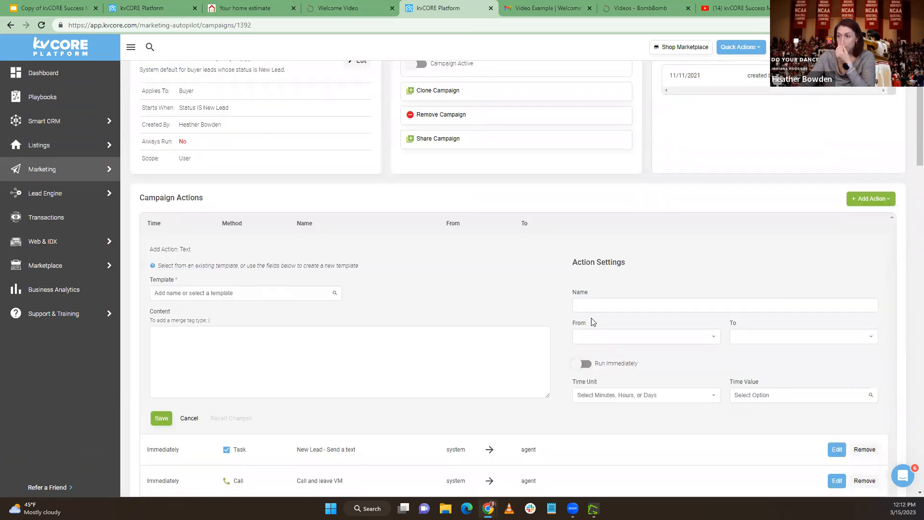
{"action": "scroll", "coordinate": [594, 322], "scroll_direction": "down", "scroll_amount": 2}
{"action": "left_click", "coordinate": [668, 295]}
{"action": "left_click", "coordinate": [656, 340]}
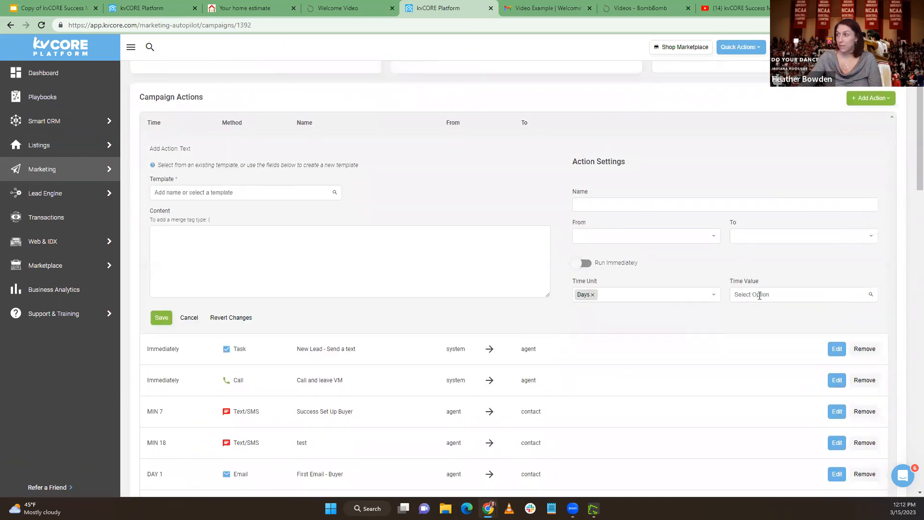
{"action": "left_click", "coordinate": [759, 294]}
{"action": "type", "text": "55"}
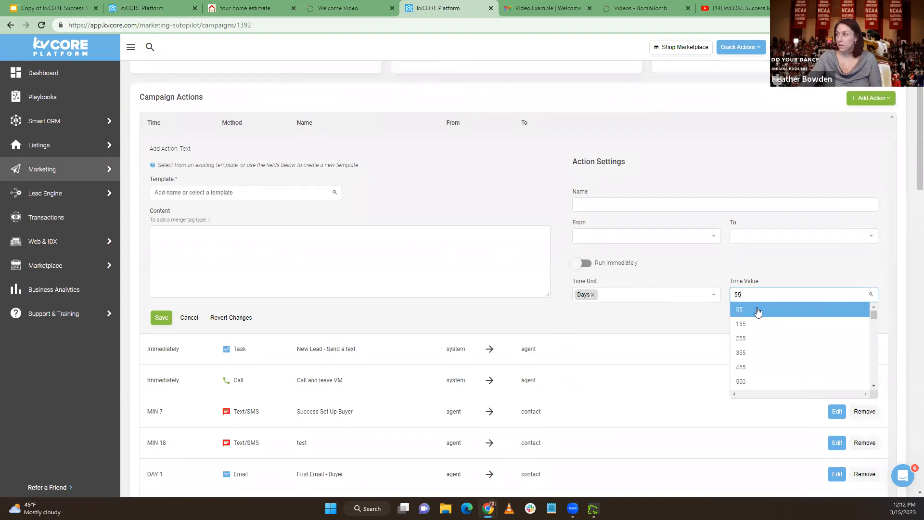
{"action": "left_click", "coordinate": [759, 309]}
Use the template HB- Welcome Video- Text for the action and set it to send from Agent to Contact
{"action": "left_click", "coordinate": [264, 193]}
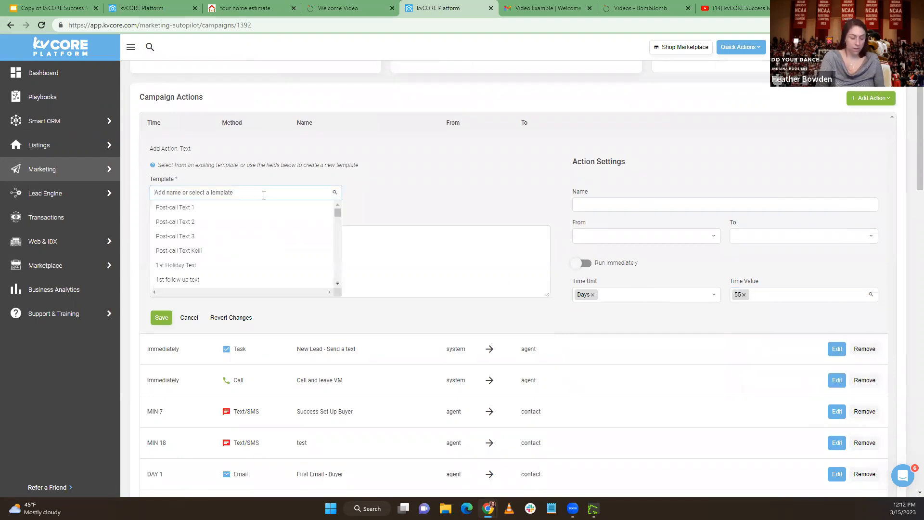
{"action": "type", "text": "HB"}
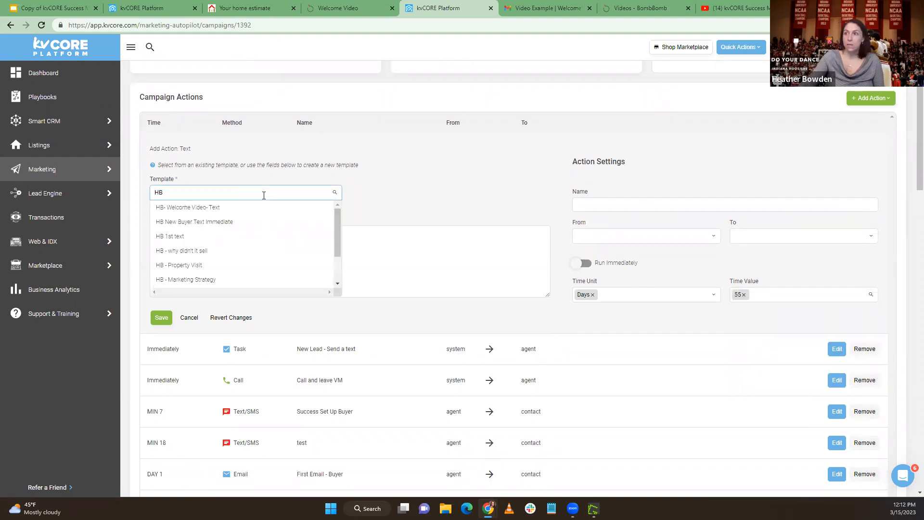
{"action": "left_click", "coordinate": [191, 209]}
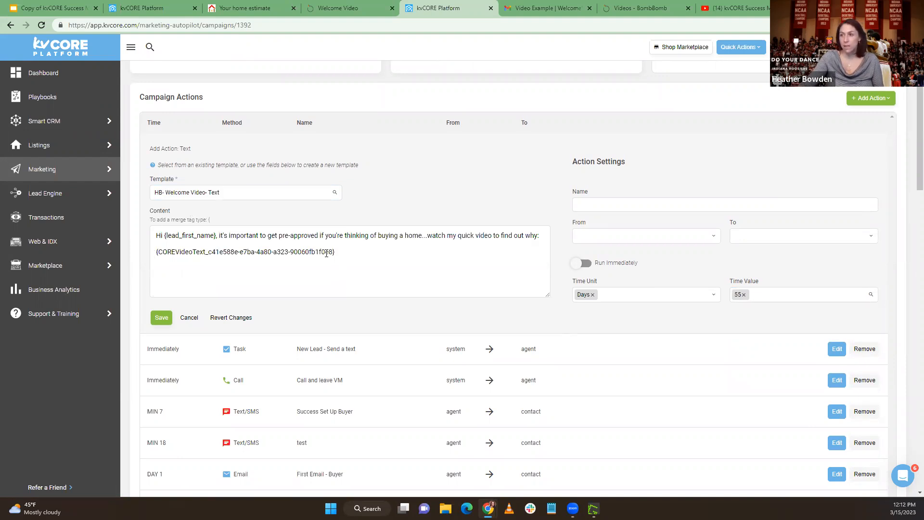
{"action": "left_click_drag", "start_coordinate": [359, 251], "coordinate": [149, 257]}
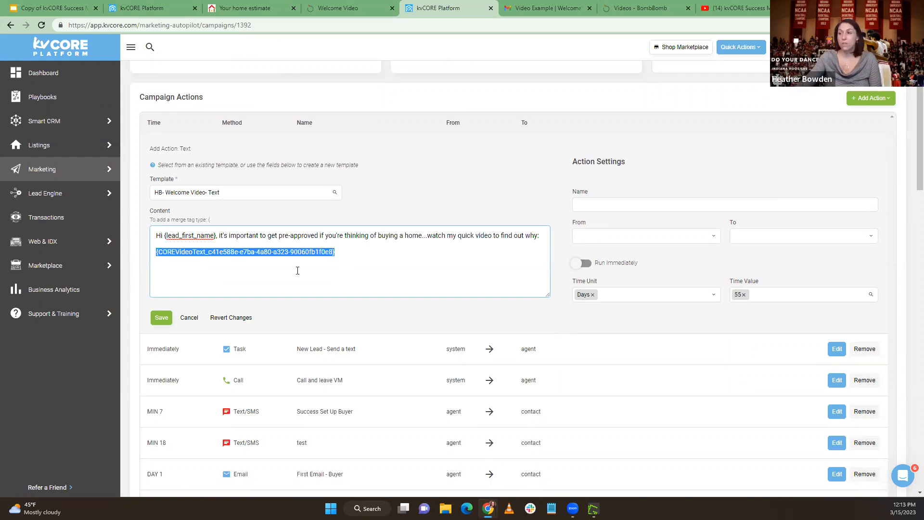
{"action": "left_click", "coordinate": [358, 251]}
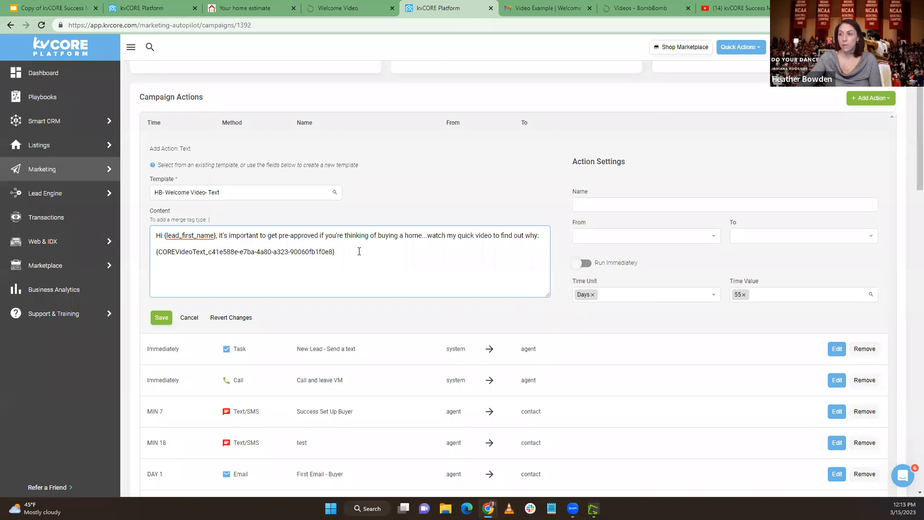
{"action": "left_click", "coordinate": [582, 236]}
{"action": "left_click", "coordinate": [604, 254]}
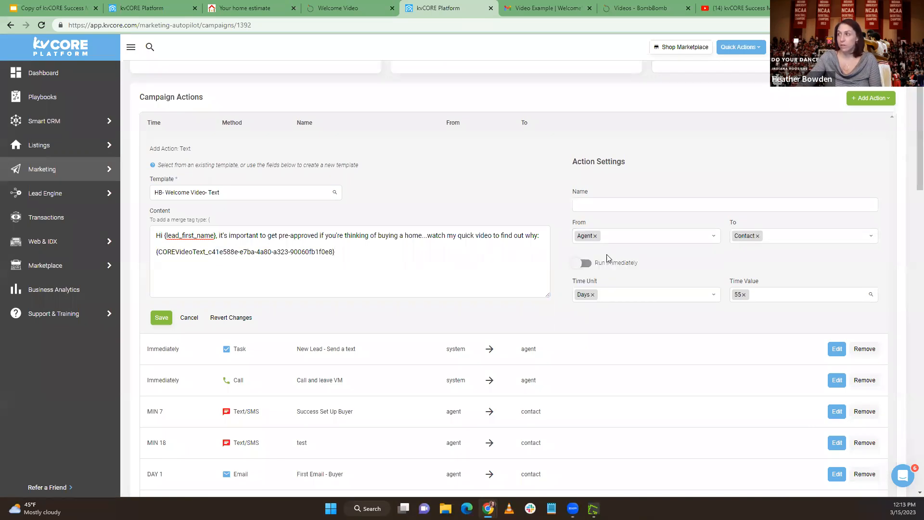
Name the action "Get Pre-approved video text message", save it and check its place in the campaign timeline
{"action": "left_click", "coordinate": [601, 205]}
{"action": "type", "text": "Get Pre-approved text message"}
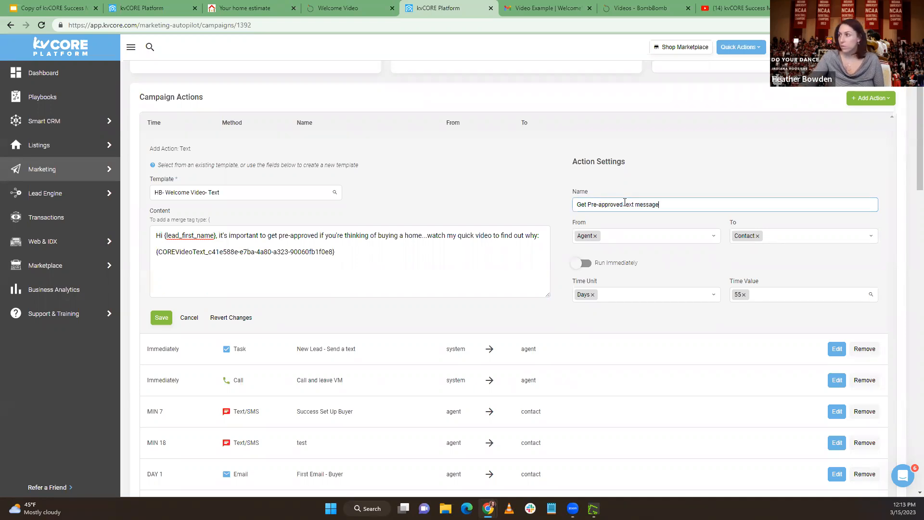
{"action": "left_click", "coordinate": [624, 203]}
{"action": "type", "text": "video"}
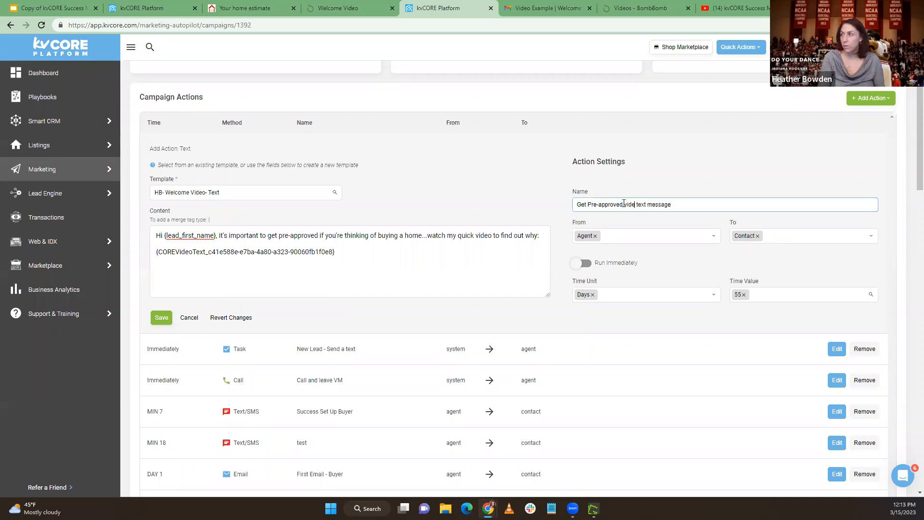
{"action": "left_click", "coordinate": [162, 320]}
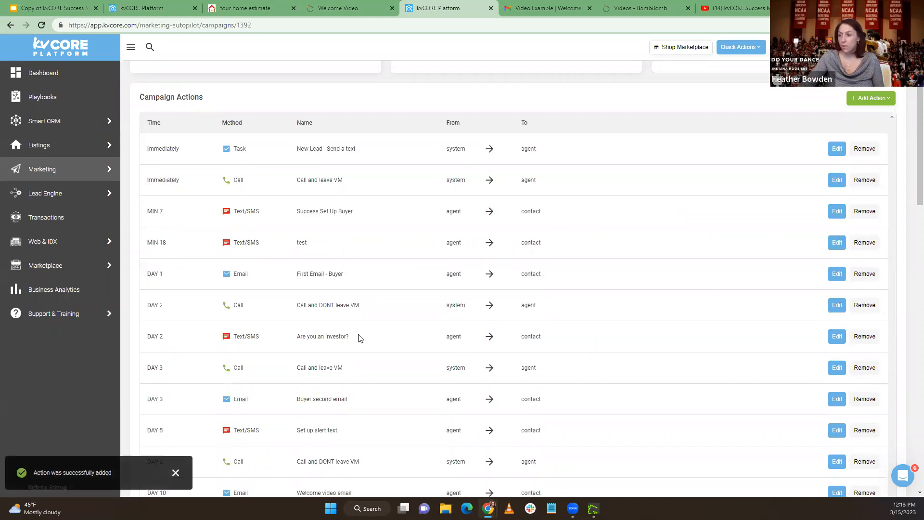
{"action": "scroll", "coordinate": [358, 338], "scroll_direction": "down", "scroll_amount": 4}
{"action": "scroll", "coordinate": [358, 337], "scroll_direction": "down", "scroll_amount": 2}
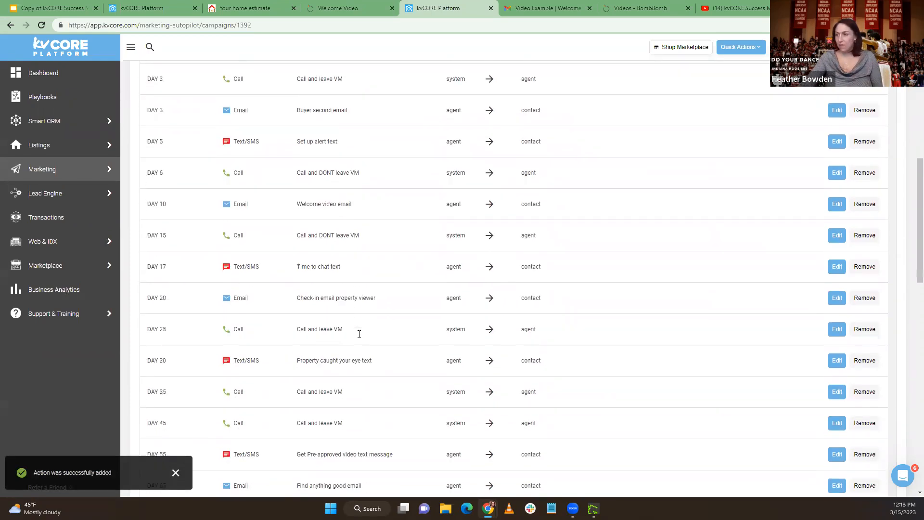
Examine how the campaign's calls, emails and texts are spaced around the video messages in the action timeline
{"action": "scroll", "coordinate": [359, 334], "scroll_direction": "down", "scroll_amount": 1}
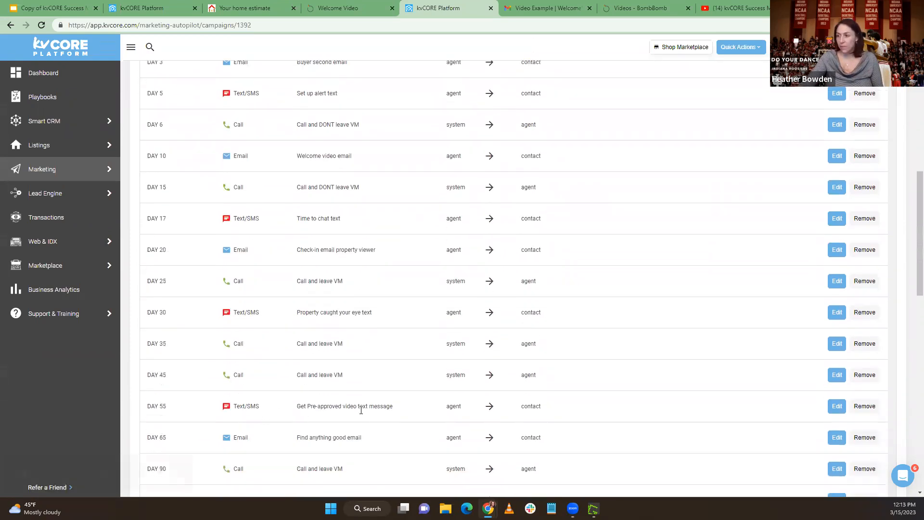
{"action": "scroll", "coordinate": [367, 409], "scroll_direction": "up", "scroll_amount": 3}
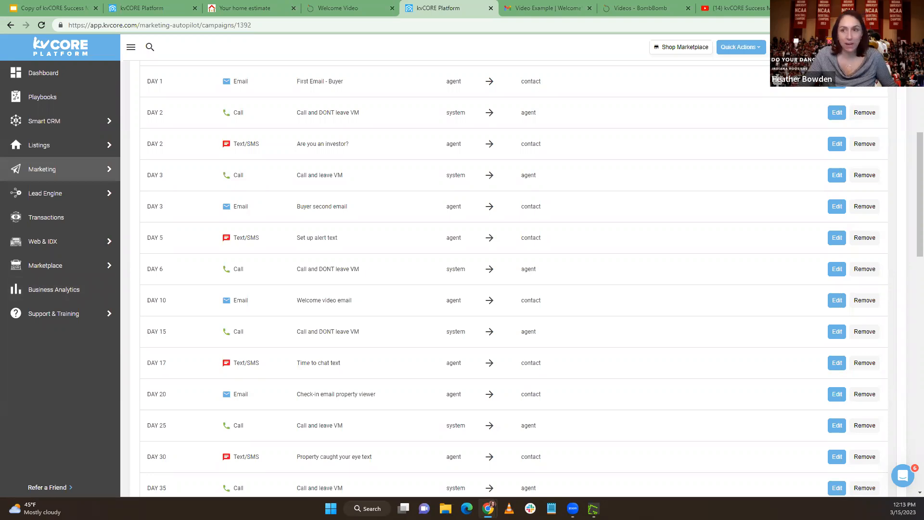
{"action": "scroll", "coordinate": [488, 210], "scroll_direction": "up", "scroll_amount": 4}
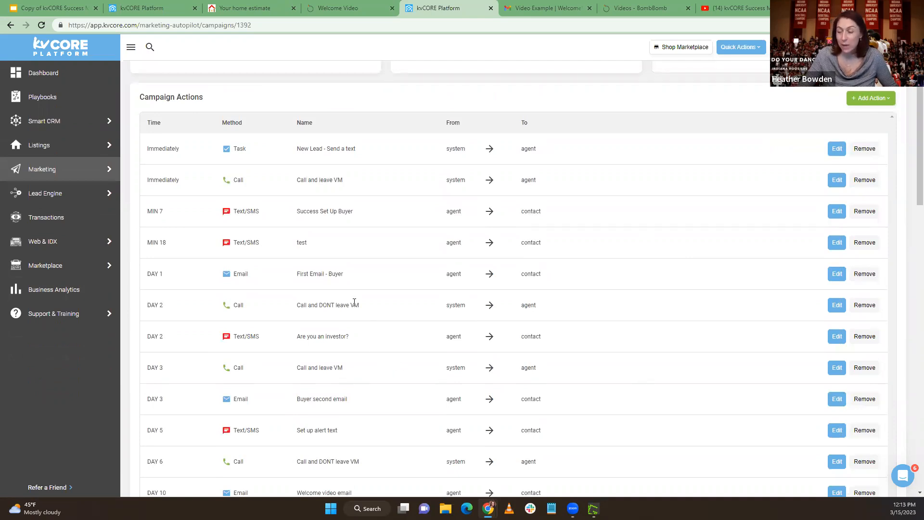
{"action": "scroll", "coordinate": [354, 304], "scroll_direction": "down", "scroll_amount": 15}
{"action": "scroll", "coordinate": [354, 304], "scroll_direction": "up", "scroll_amount": 5}
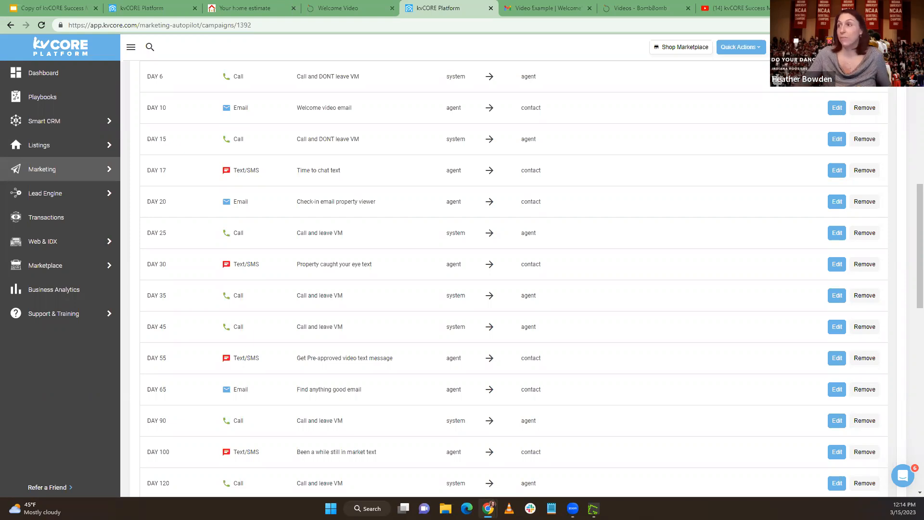
{"action": "scroll", "coordinate": [449, 202], "scroll_direction": "up", "scroll_amount": 2}
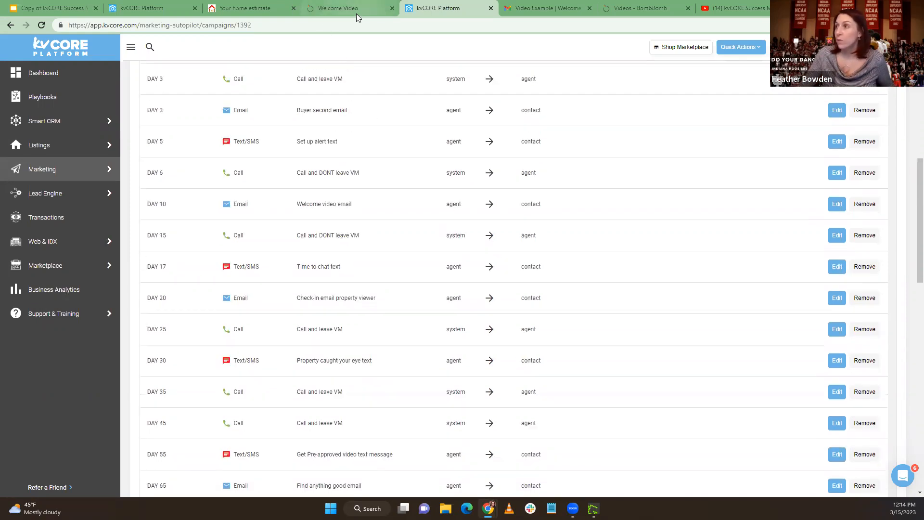
{"action": "scroll", "coordinate": [783, 165], "scroll_direction": "up", "scroll_amount": 8}
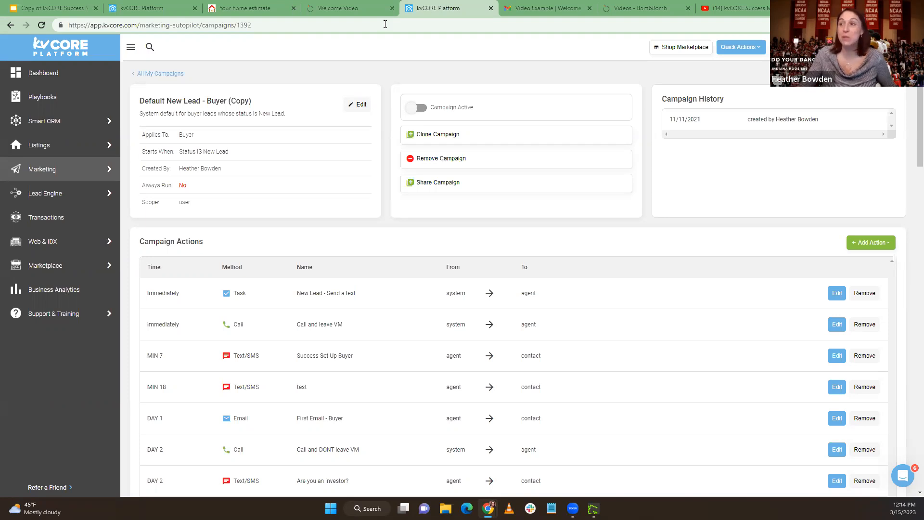
Return to the list of all campaigns and look through the default buyer and seller campaigns
{"action": "left_click", "coordinate": [160, 74]}
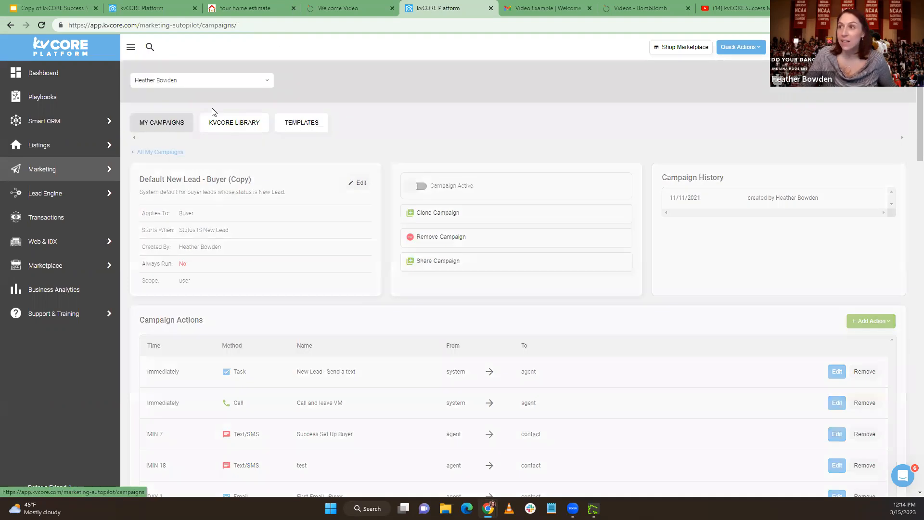
{"action": "scroll", "coordinate": [241, 371], "scroll_direction": "down", "scroll_amount": 7}
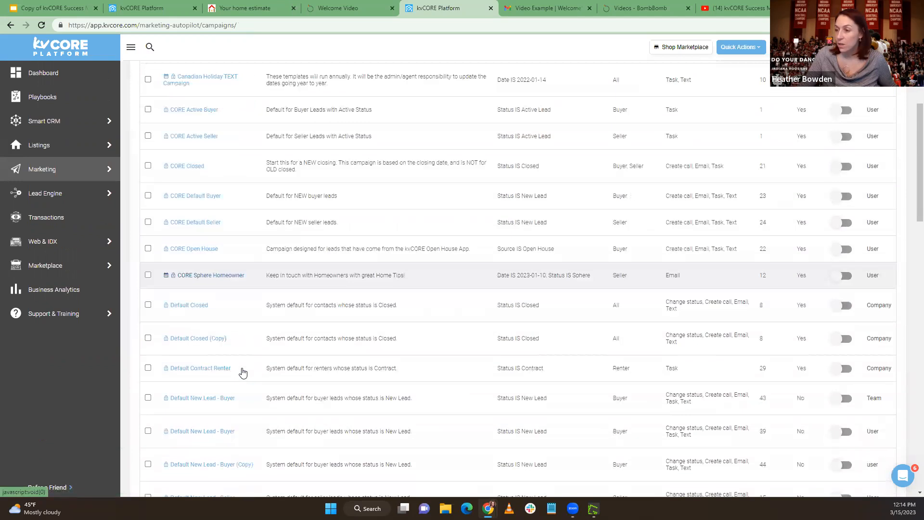
{"action": "scroll", "coordinate": [241, 371], "scroll_direction": "down", "scroll_amount": 4}
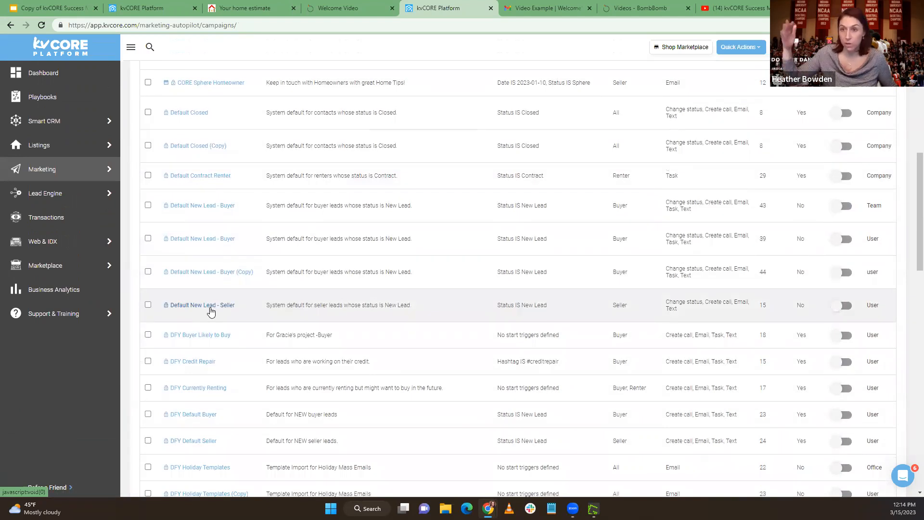
{"action": "scroll", "coordinate": [580, 361], "scroll_direction": "up", "scroll_amount": 7}
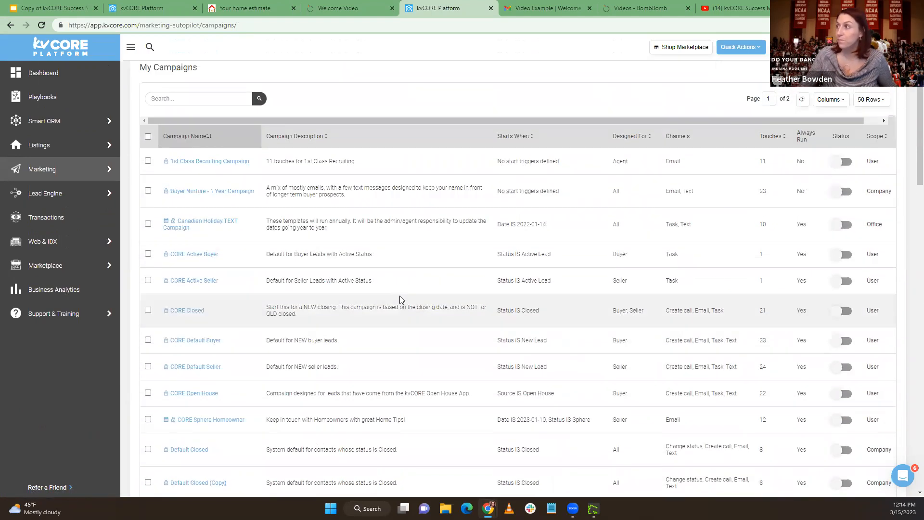
{"action": "scroll", "coordinate": [400, 299], "scroll_direction": "up", "scroll_amount": 2}
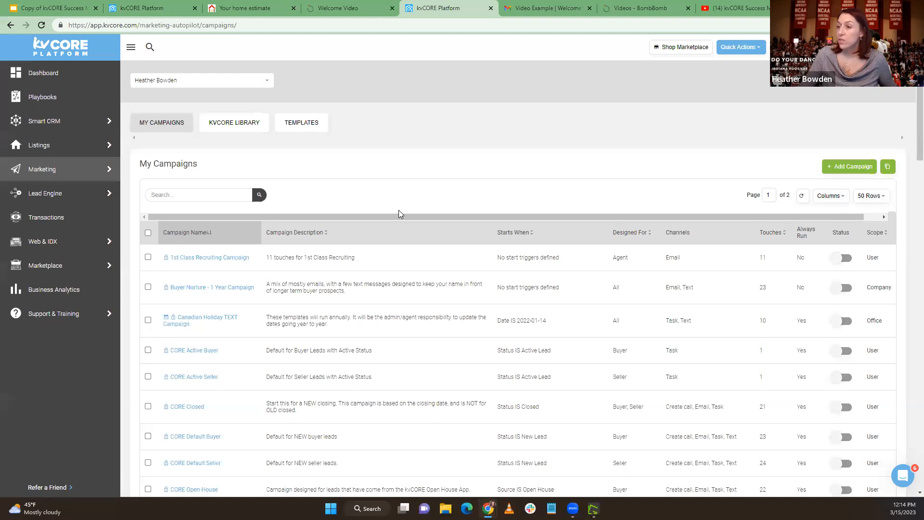
{"action": "scroll", "coordinate": [399, 214], "scroll_direction": "down", "scroll_amount": 2}
{"action": "scroll", "coordinate": [398, 213], "scroll_direction": "down", "scroll_amount": 8}
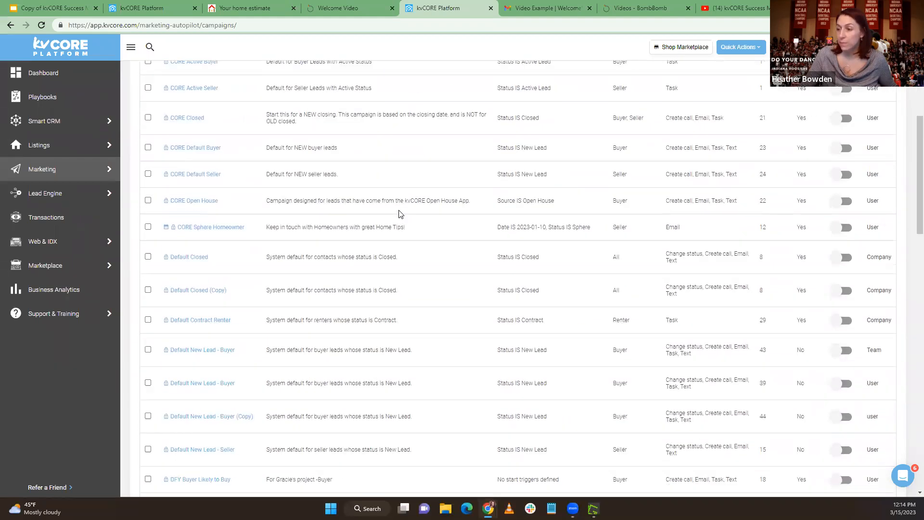
{"action": "scroll", "coordinate": [399, 214], "scroll_direction": "down", "scroll_amount": 1}
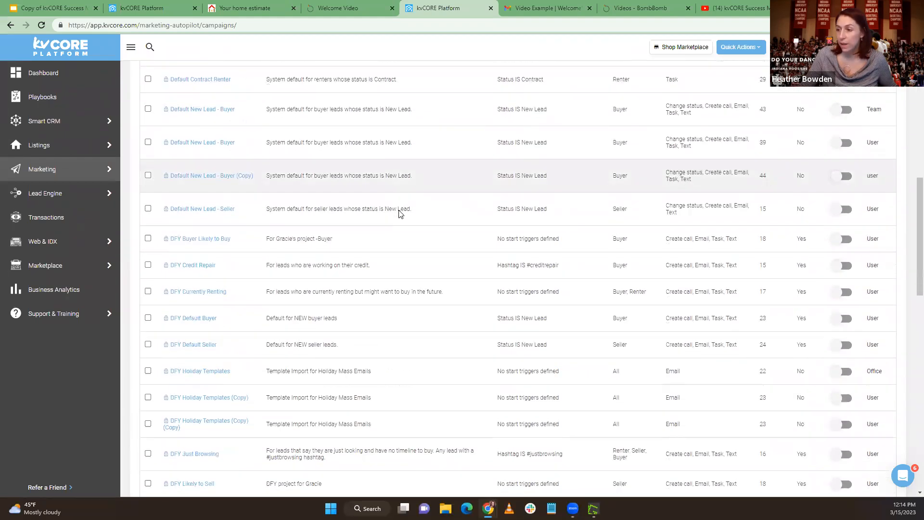
{"action": "scroll", "coordinate": [398, 214], "scroll_direction": "up", "scroll_amount": 11}
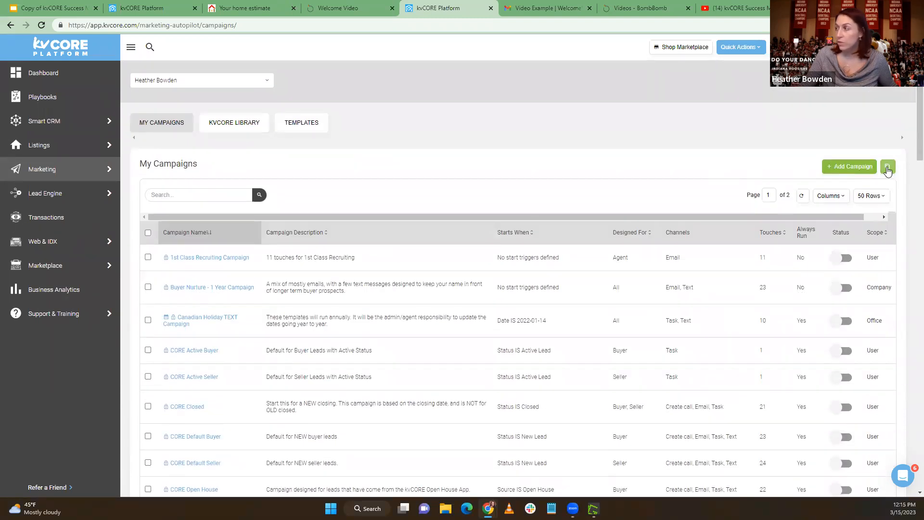
Clone a shared campaign into the account by pasting its campaign token and confirming the request
{"action": "left_click", "coordinate": [888, 168]}
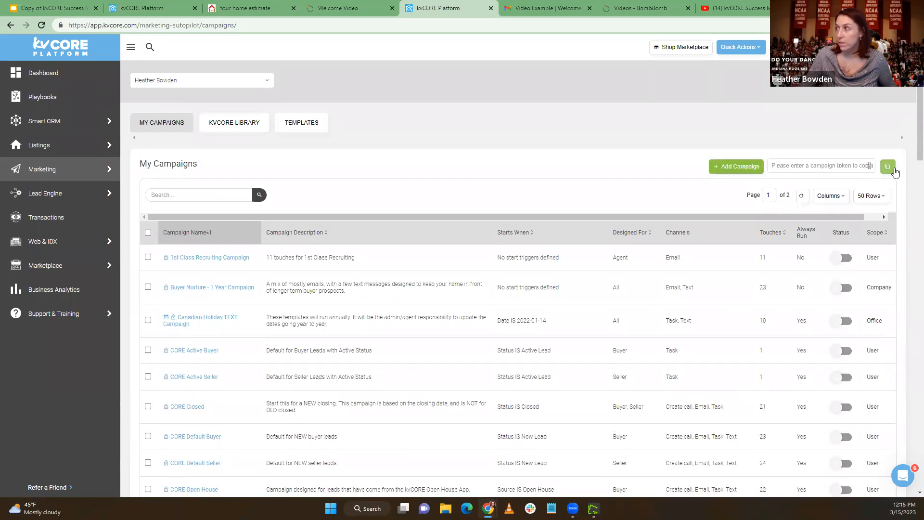
{"action": "left_click", "coordinate": [834, 165]}
{"action": "key", "text": "ctrl+v"}
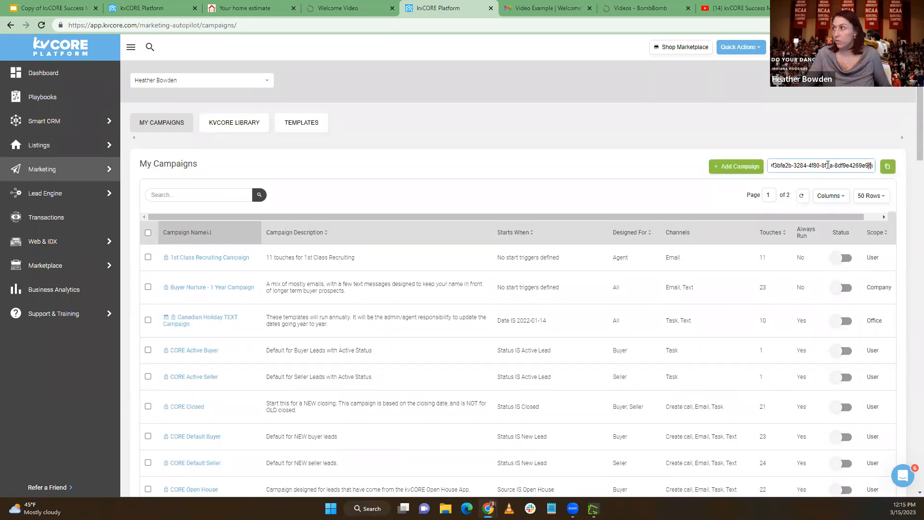
{"action": "key", "text": "Return"}
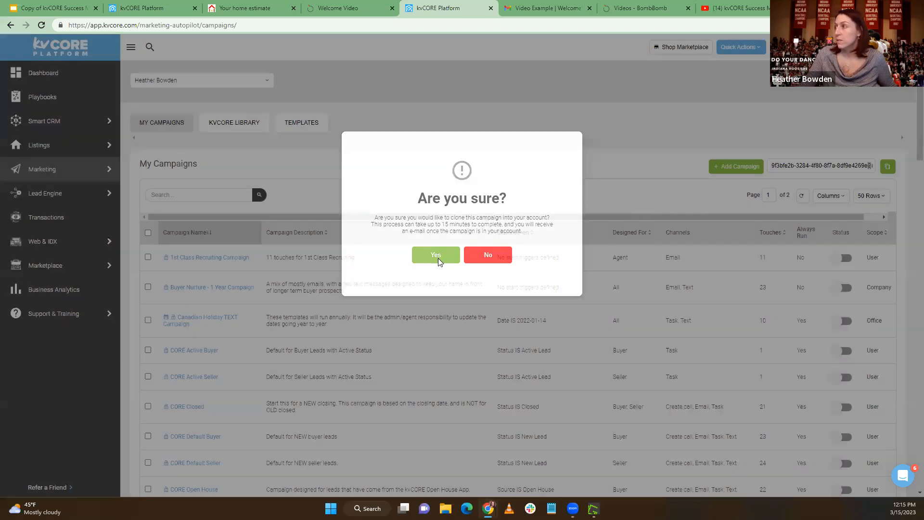
{"action": "left_click", "coordinate": [436, 258]}
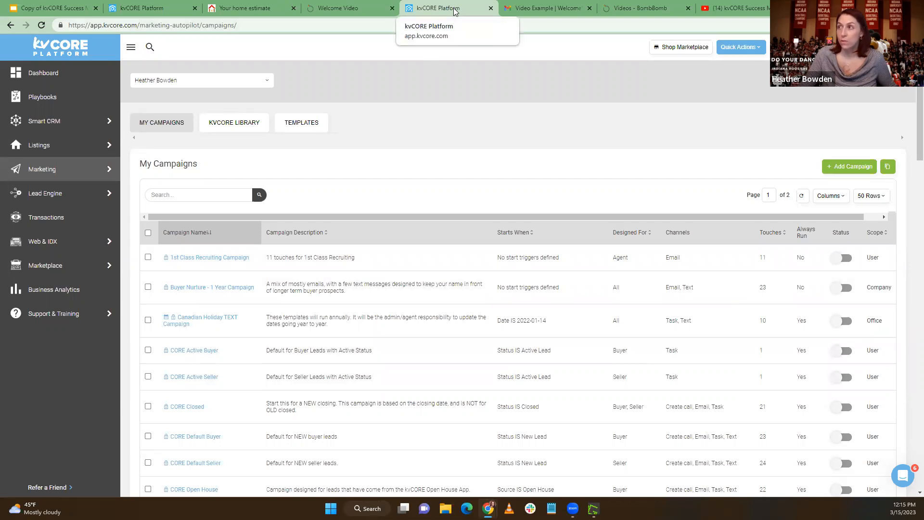
Detach the campaigns page, switch to the other kvCORE page and examine the products offered in the Marketplace
{"action": "mouse_move", "coordinate": [460, 9]}
{"action": "left_mouse_down"}
{"action": "mouse_move", "coordinate": [468, 2]}
{"action": "mouse_move", "coordinate": [446, 0]}
{"action": "left_mouse_up"}
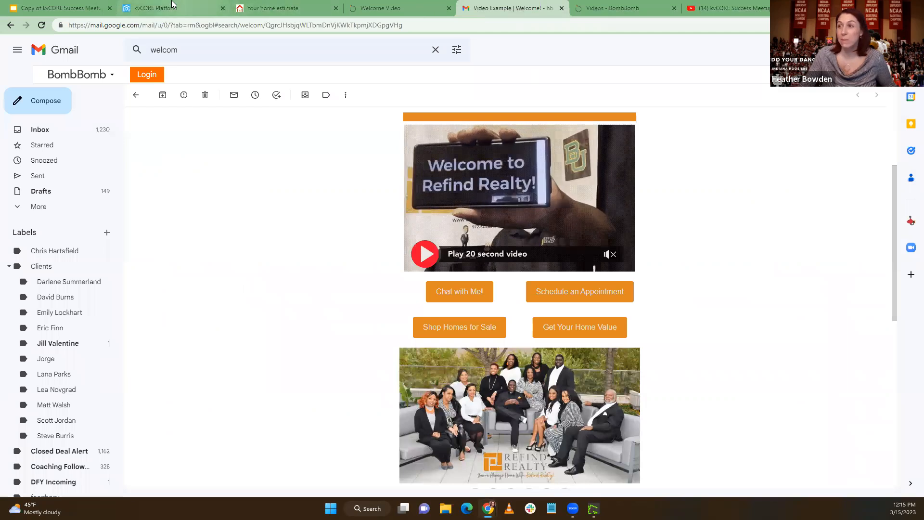
{"action": "left_click", "coordinate": [159, 7]}
{"action": "mouse_move", "coordinate": [58, 265]}
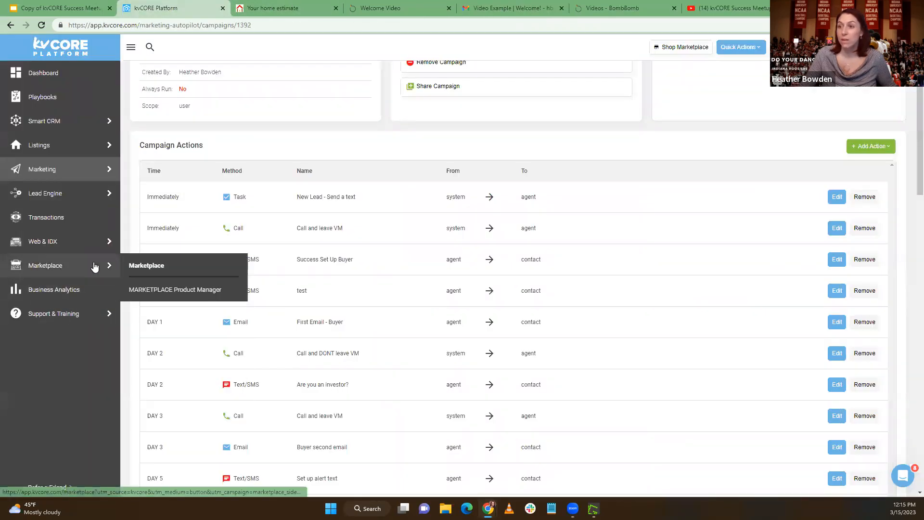
{"action": "left_click", "coordinate": [134, 264]}
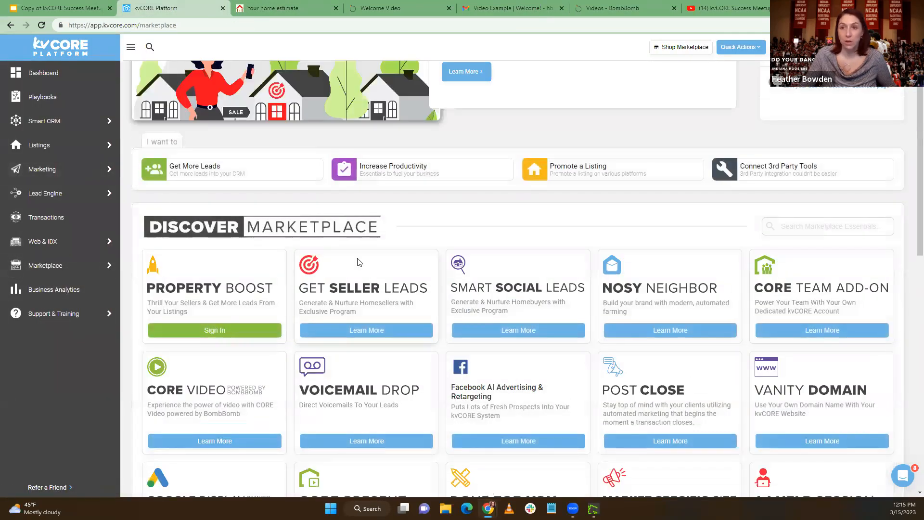
{"action": "scroll", "coordinate": [357, 262], "scroll_direction": "down", "scroll_amount": 3}
{"action": "scroll", "coordinate": [357, 261], "scroll_direction": "down", "scroll_amount": 2}
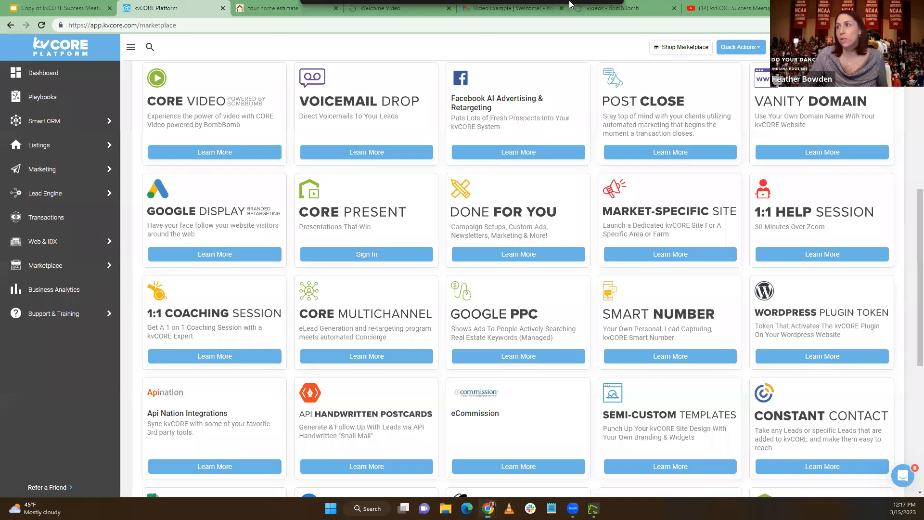
Bring back the DFY VIDEO Default Buyer campaign and examine its video email and text add-in actions
{"action": "left_click_drag", "start_coordinate": [571, 1], "coordinate": [571, 8]}
{"action": "scroll", "coordinate": [613, 315], "scroll_direction": "down", "scroll_amount": 1}
{"action": "scroll", "coordinate": [612, 315], "scroll_direction": "down", "scroll_amount": 4}
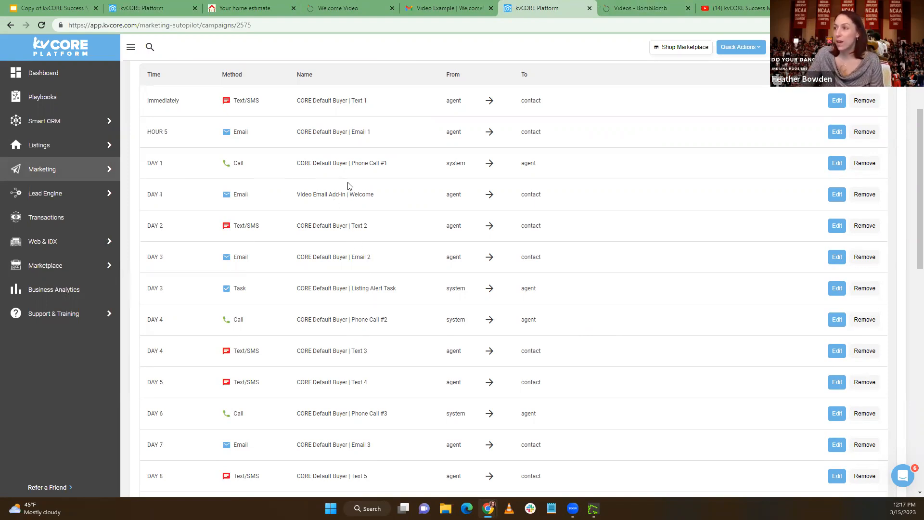
{"action": "left_click_drag", "start_coordinate": [297, 197], "coordinate": [373, 197]}
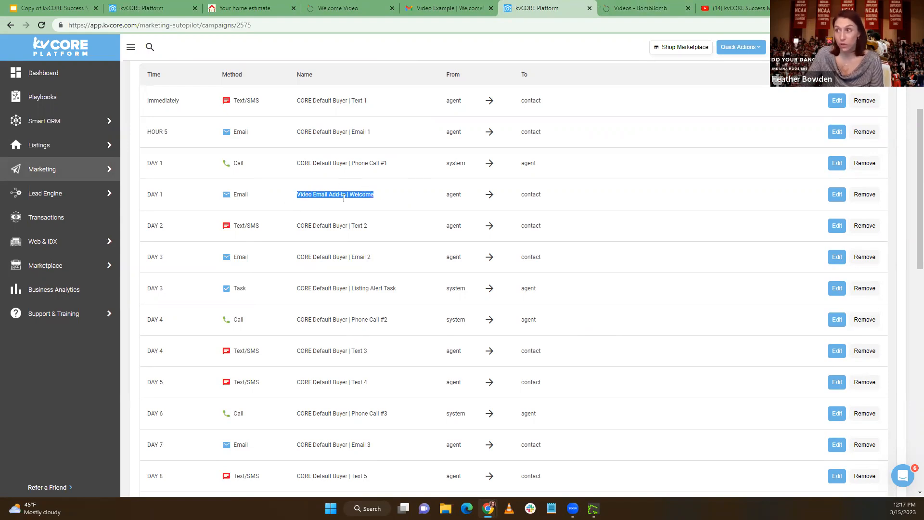
{"action": "left_click", "coordinate": [329, 194]}
{"action": "scroll", "coordinate": [337, 241], "scroll_direction": "down", "scroll_amount": 5}
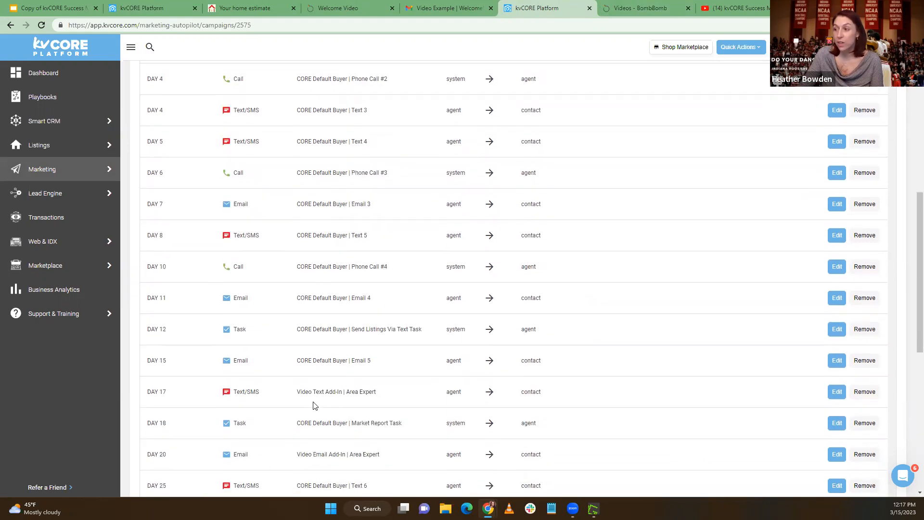
{"action": "left_click_drag", "start_coordinate": [299, 391], "coordinate": [407, 392]}
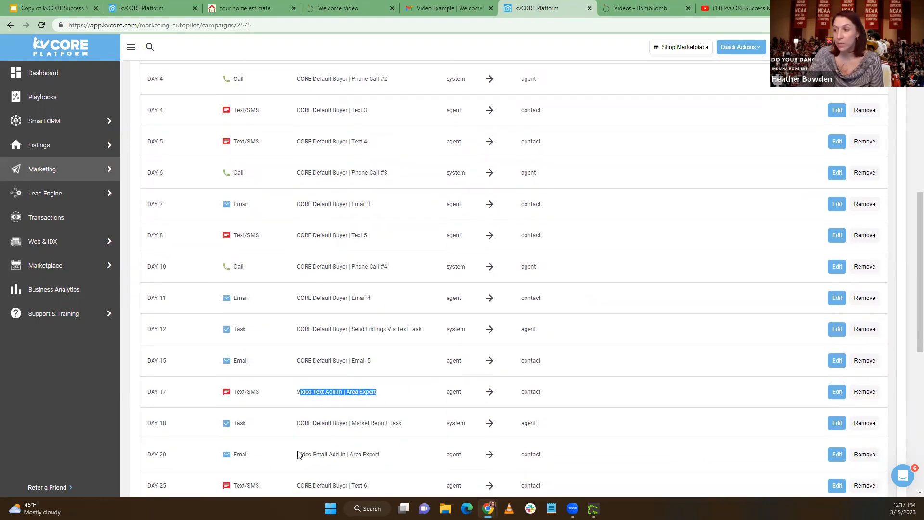
{"action": "left_click_drag", "start_coordinate": [299, 453], "coordinate": [404, 452]}
{"action": "scroll", "coordinate": [385, 423], "scroll_direction": "down", "scroll_amount": 2}
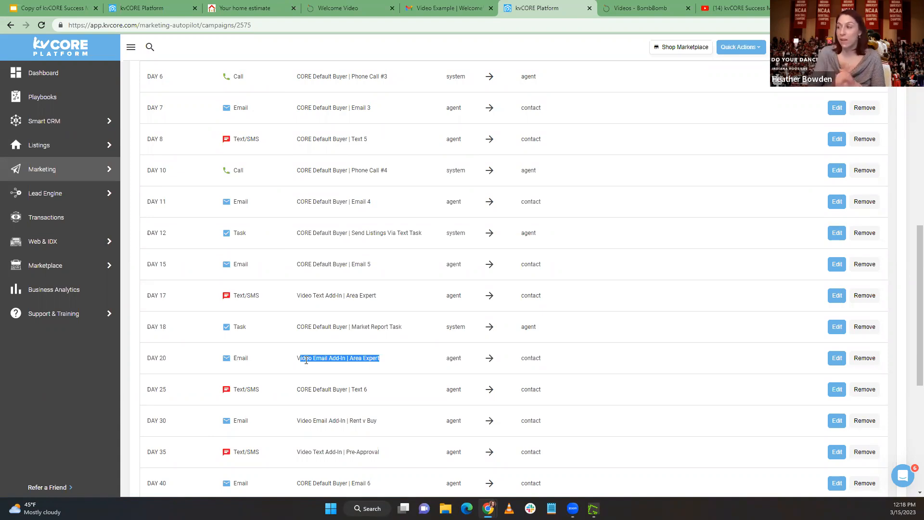
Replace the placeholder template in the Day 20 action Video Email Add-In | Area Expert with the HB video welcome email template
{"action": "left_click", "coordinate": [837, 357]}
{"action": "scroll", "coordinate": [275, 346], "scroll_direction": "down", "scroll_amount": 3}
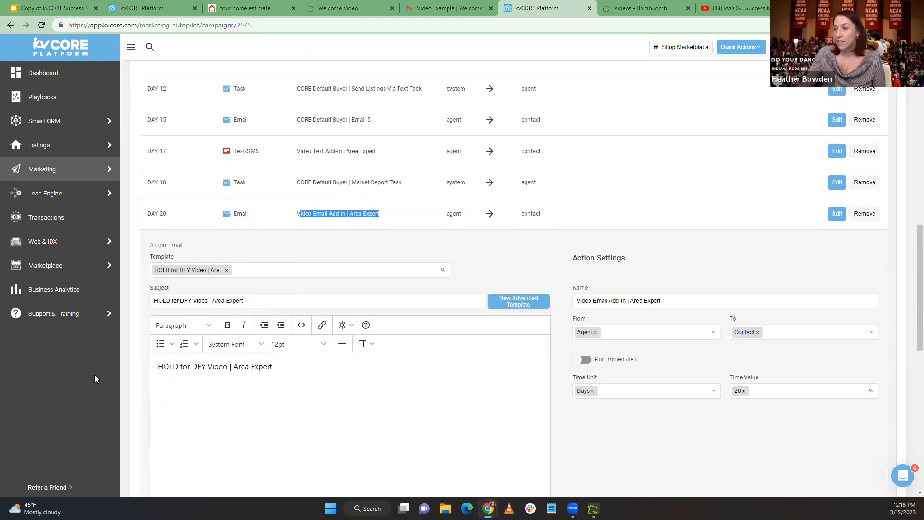
{"action": "left_click_drag", "start_coordinate": [280, 366], "coordinate": [158, 373]}
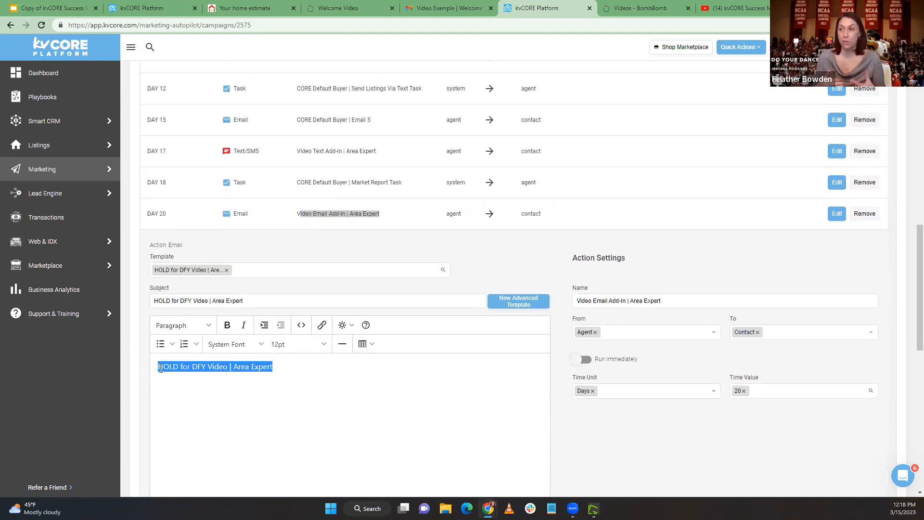
{"action": "left_click", "coordinate": [226, 271]}
{"action": "type", "text": "HB"}
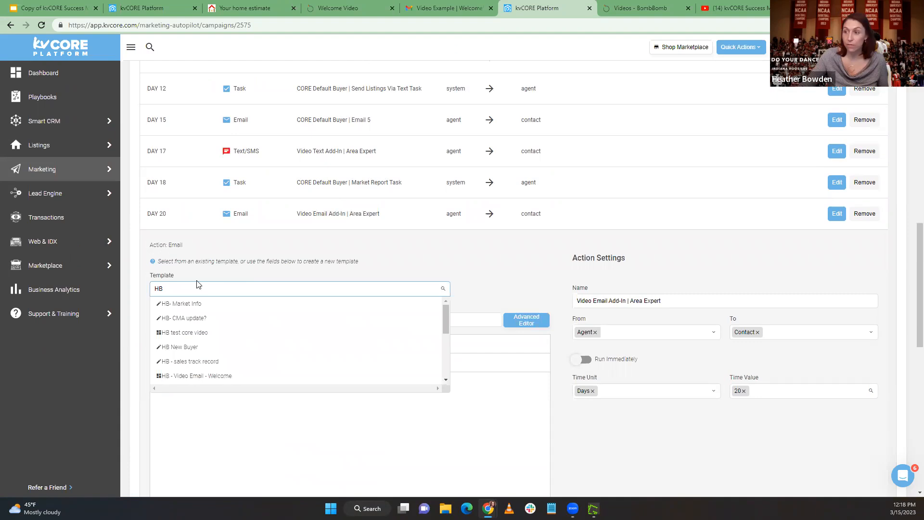
{"action": "left_click", "coordinate": [206, 375]}
{"action": "left_click", "coordinate": [179, 292]}
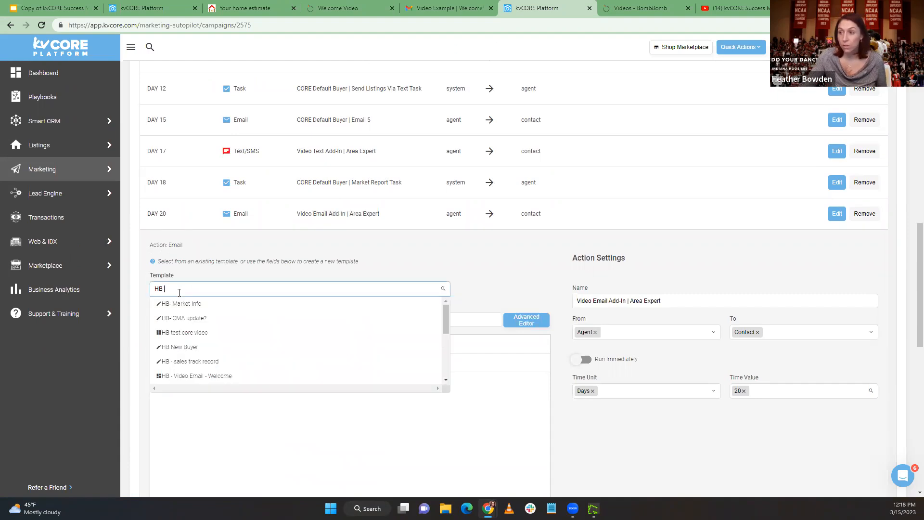
{"action": "left_click", "coordinate": [206, 374]}
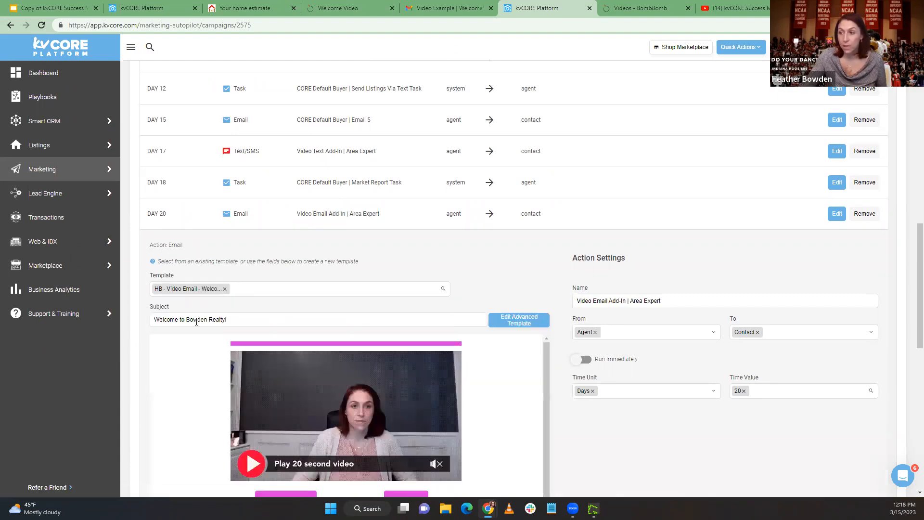
{"action": "scroll", "coordinate": [369, 335], "scroll_direction": "down", "scroll_amount": 5}
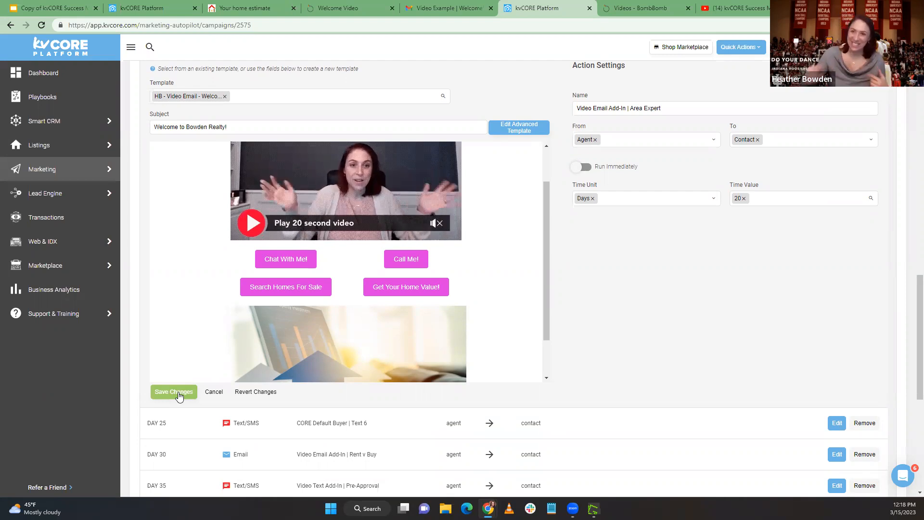
Review the remaining actions in DFY VIDEO Default Buyer and compare CORE Default Buyer | Email 1 with Video Email Add-In | Welcome
{"action": "scroll", "coordinate": [273, 350], "scroll_direction": "up", "scroll_amount": 2}
{"action": "scroll", "coordinate": [269, 356], "scroll_direction": "down", "scroll_amount": 10}
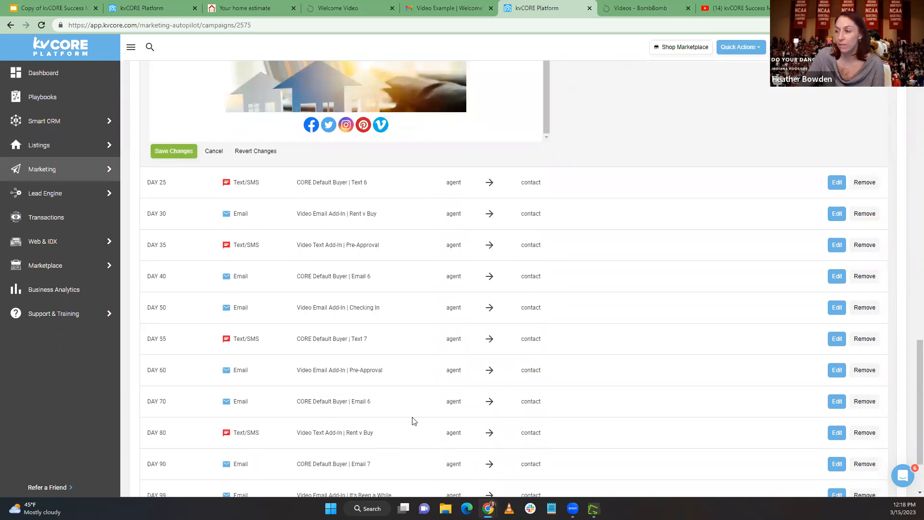
{"action": "scroll", "coordinate": [507, 381], "scroll_direction": "up", "scroll_amount": 15}
{"action": "scroll", "coordinate": [507, 381], "scroll_direction": "up", "scroll_amount": 5}
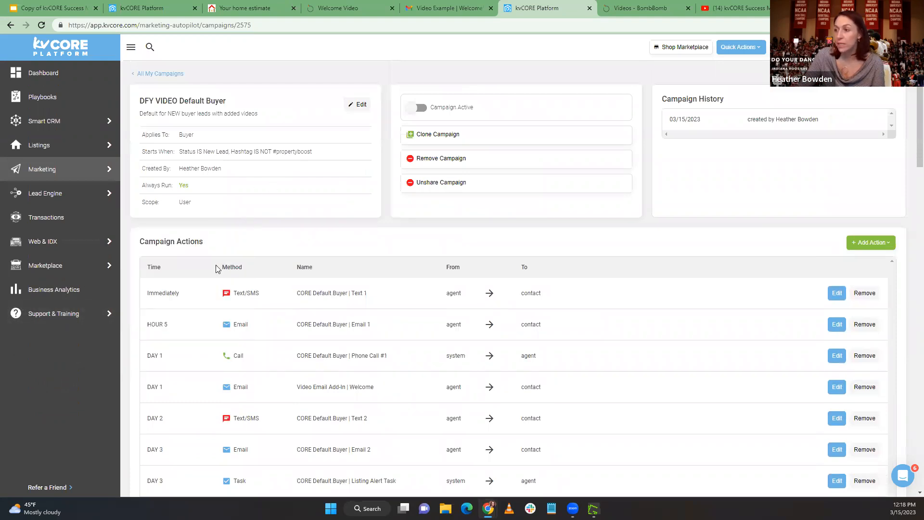
{"action": "triple_click", "coordinate": [364, 322]}
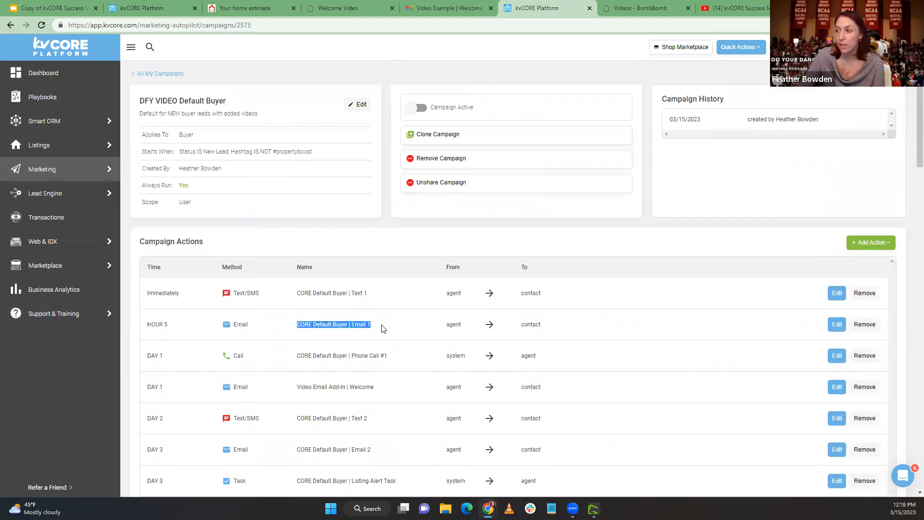
{"action": "left_click_drag", "start_coordinate": [295, 390], "coordinate": [388, 392]}
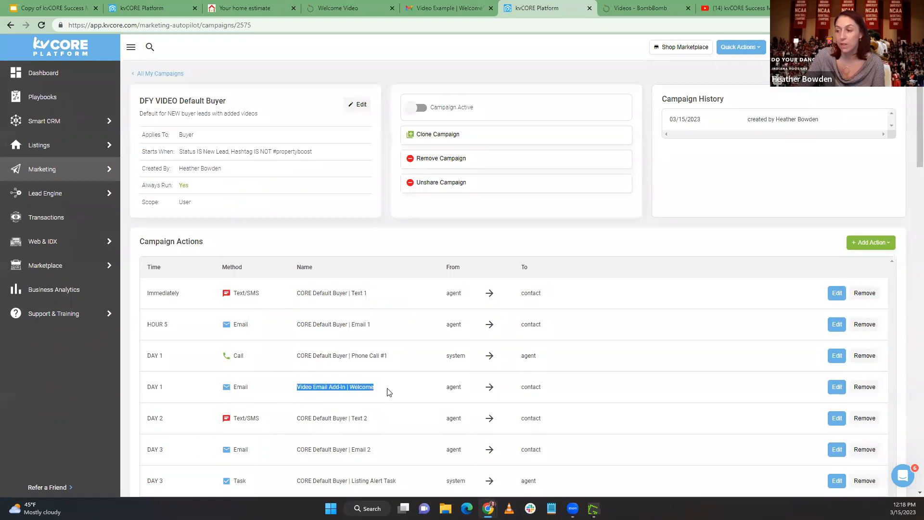
{"action": "left_click_drag", "start_coordinate": [284, 327], "coordinate": [390, 336]}
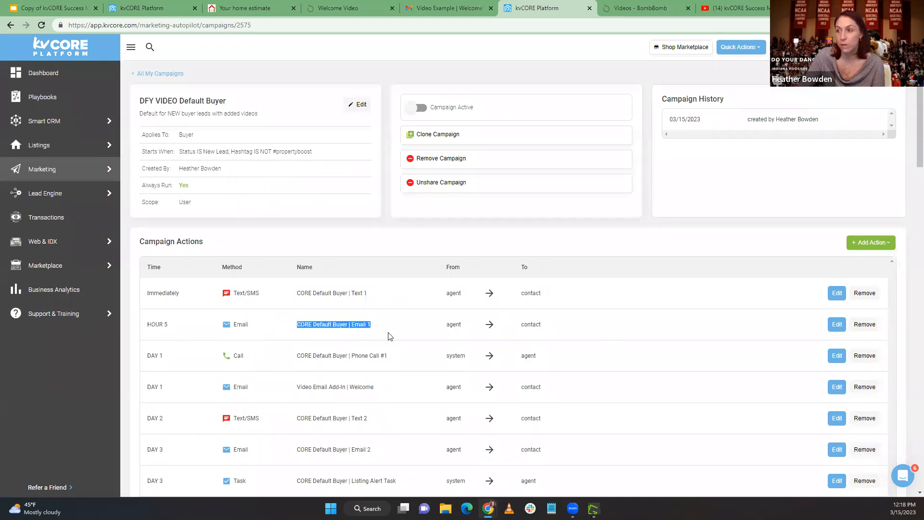